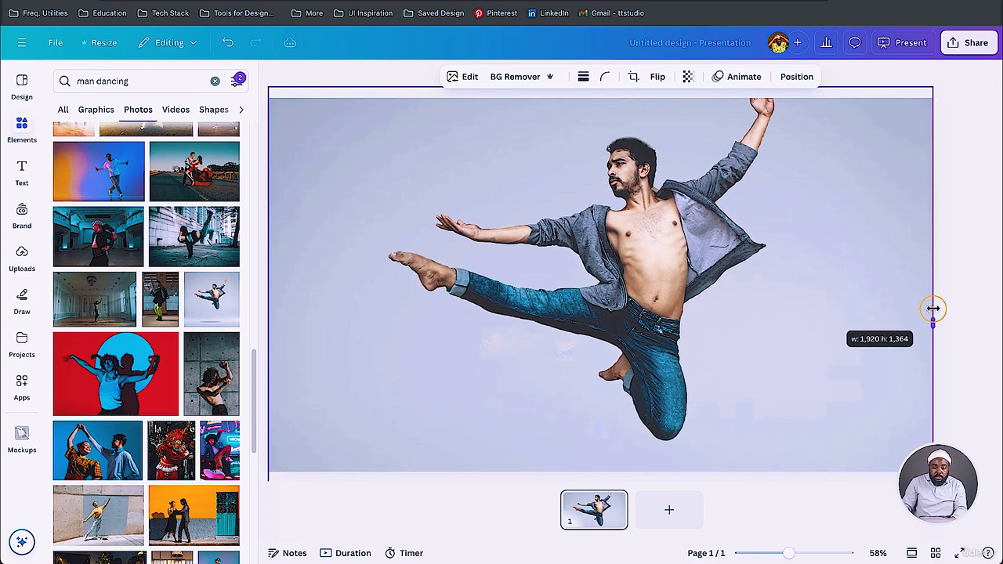
- Undo the latest repositioning and the full-width enlargement of the dancer photo on the page
{"action": "mouse_move", "coordinate": [660, 293]}
{"action": "left_mouse_down"}
{"action": "mouse_move", "coordinate": [661, 321]}
{"action": "mouse_move", "coordinate": [659, 311]}
{"action": "left_mouse_up"}
{"action": "key", "text": "ctrl+z"}
{"action": "key", "text": "ctrl+z"}
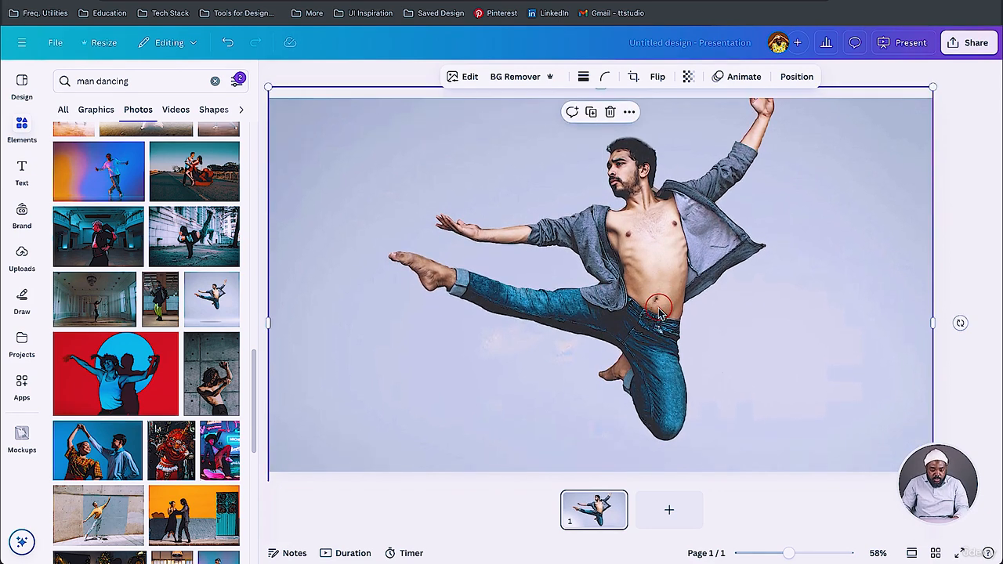
{"action": "left_click", "coordinate": [786, 262]}
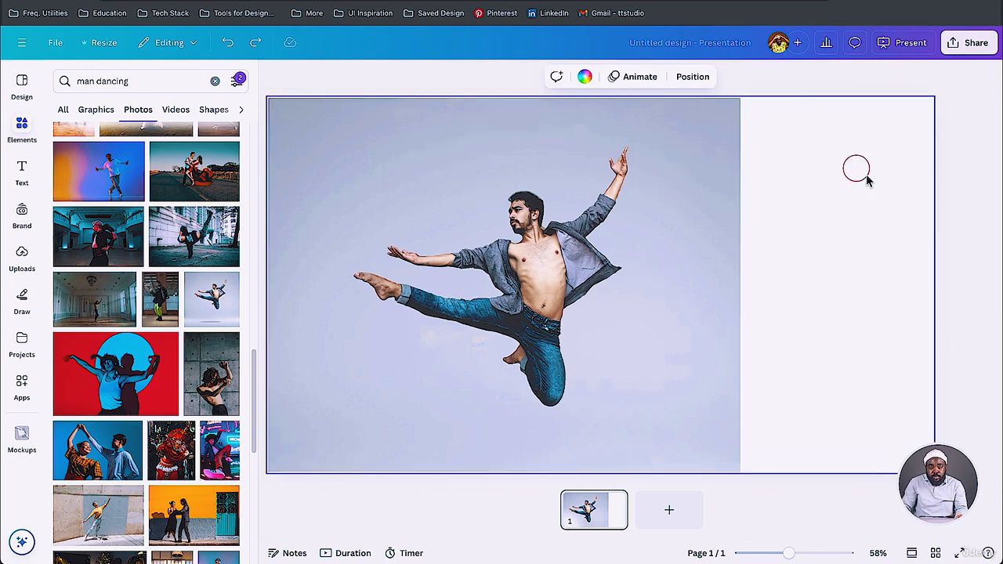
- Shift the dancer photo slightly downward on the page, keeping it aligned with the page's left edge
{"action": "left_click", "coordinate": [592, 233]}
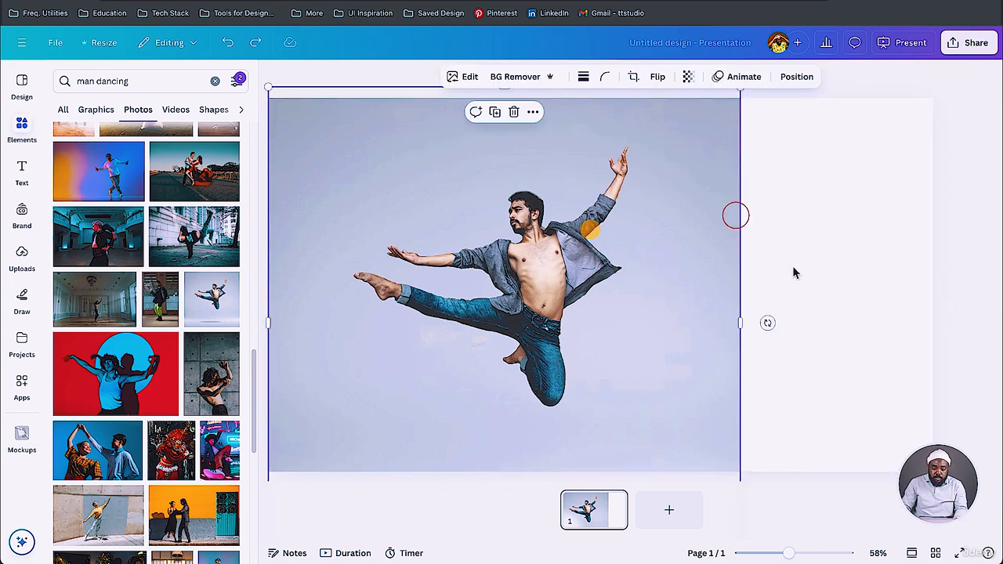
{"action": "left_click_drag", "start_coordinate": [671, 362], "coordinate": [672, 368]}
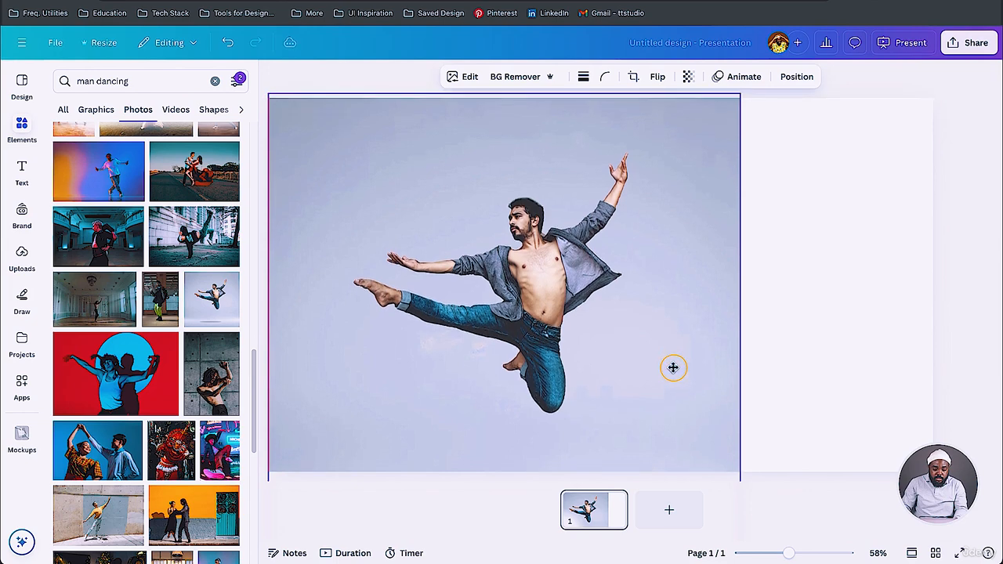
{"action": "left_click", "coordinate": [823, 305]}
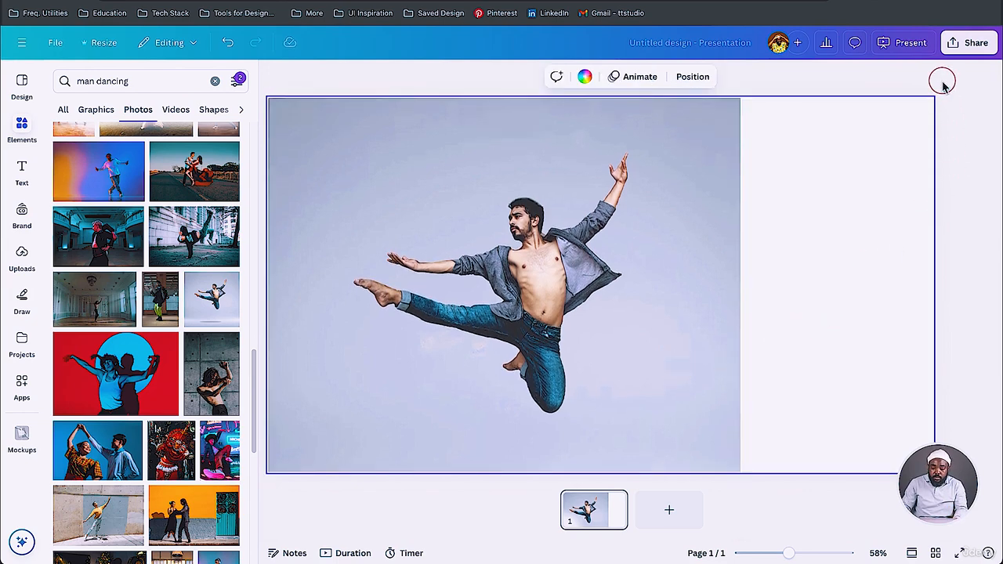
- Download the design as a PNG with a transparent background at size 2 (3,840 × 2,160 px)
{"action": "left_click", "coordinate": [962, 49]}
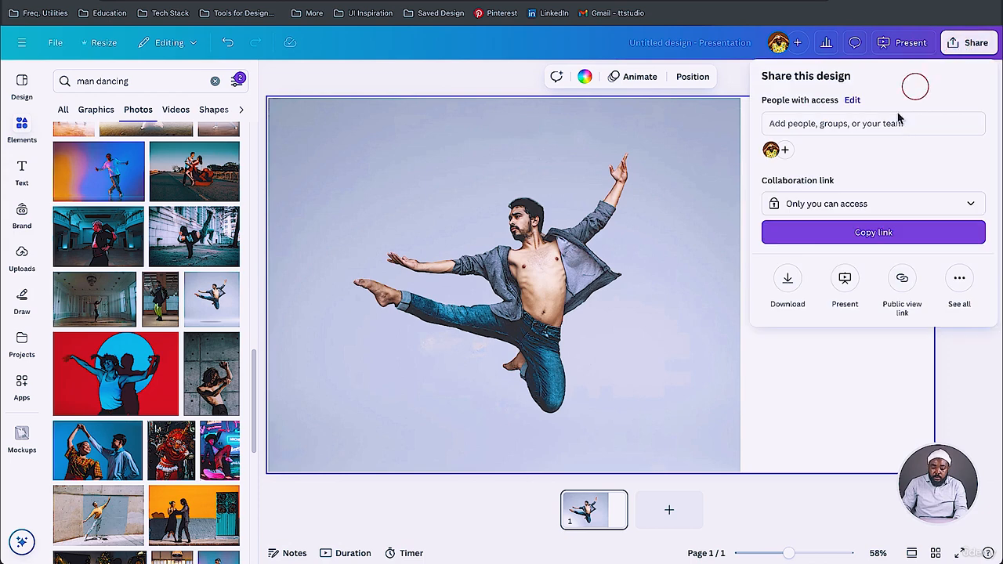
{"action": "left_click", "coordinate": [786, 278]}
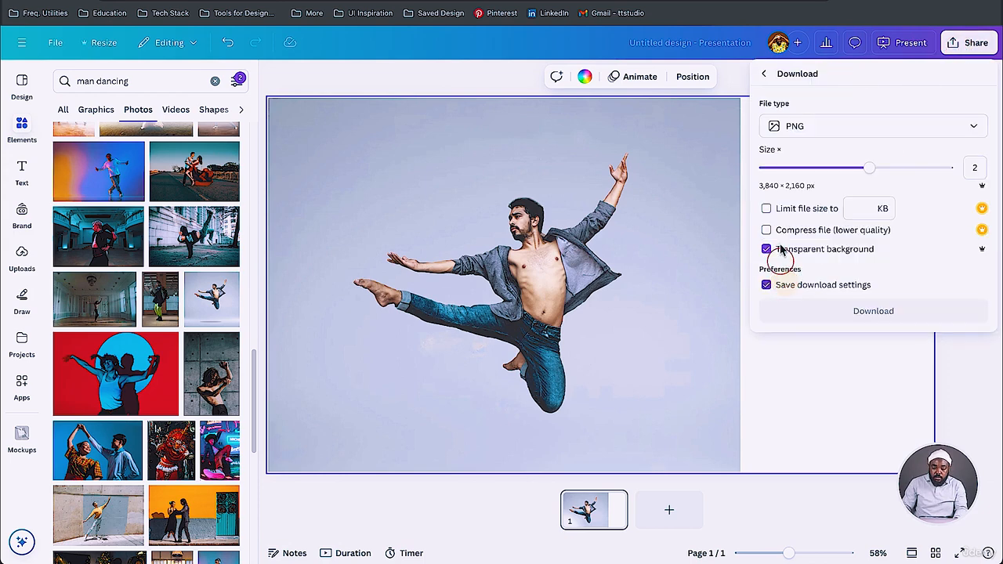
{"action": "left_click_drag", "start_coordinate": [869, 170], "coordinate": [805, 177]}
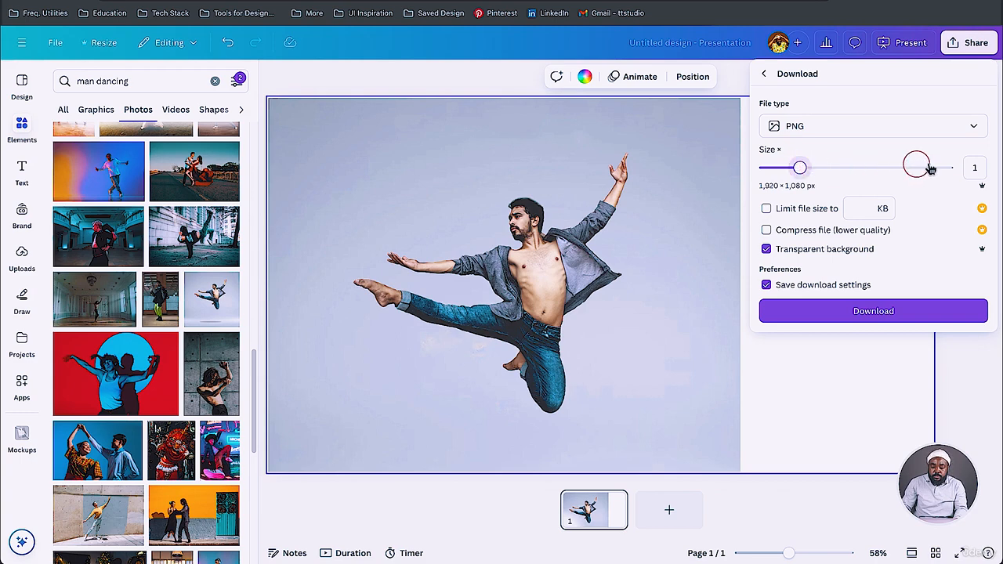
{"action": "left_click", "coordinate": [976, 168]}
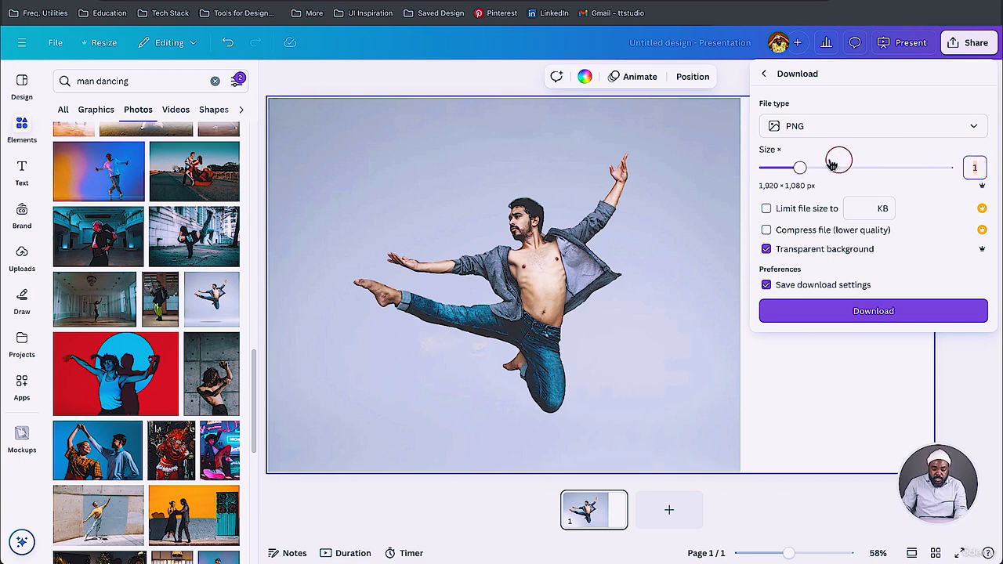
{"action": "left_click_drag", "start_coordinate": [799, 168], "coordinate": [838, 171]}
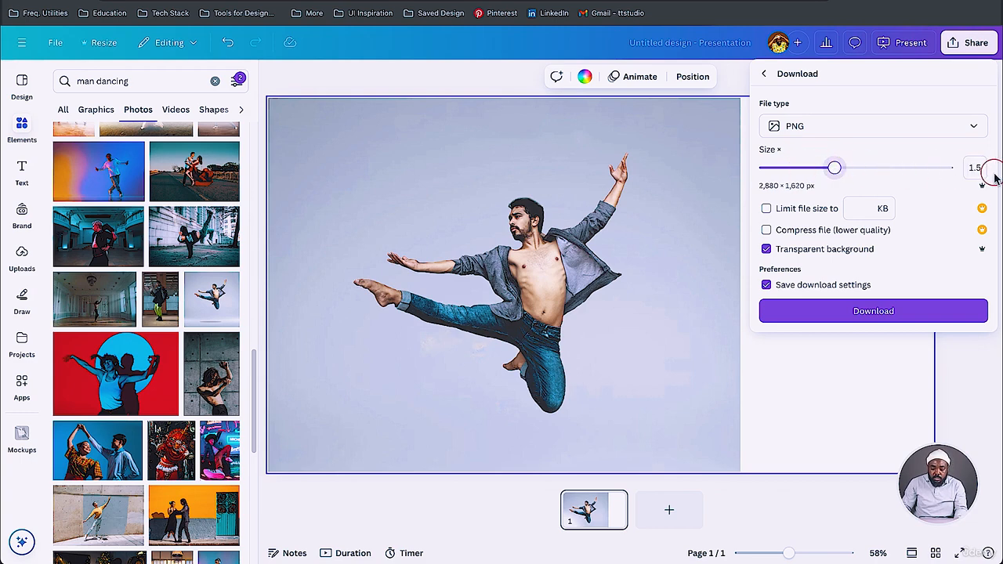
{"action": "left_click", "coordinate": [969, 167]}
{"action": "left_click", "coordinate": [970, 166]}
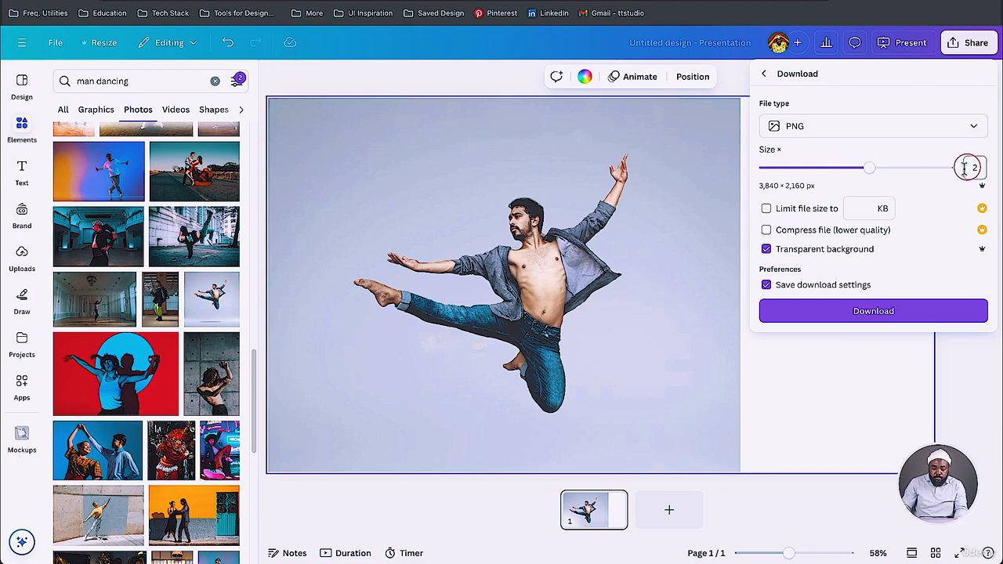
{"action": "left_click", "coordinate": [806, 262]}
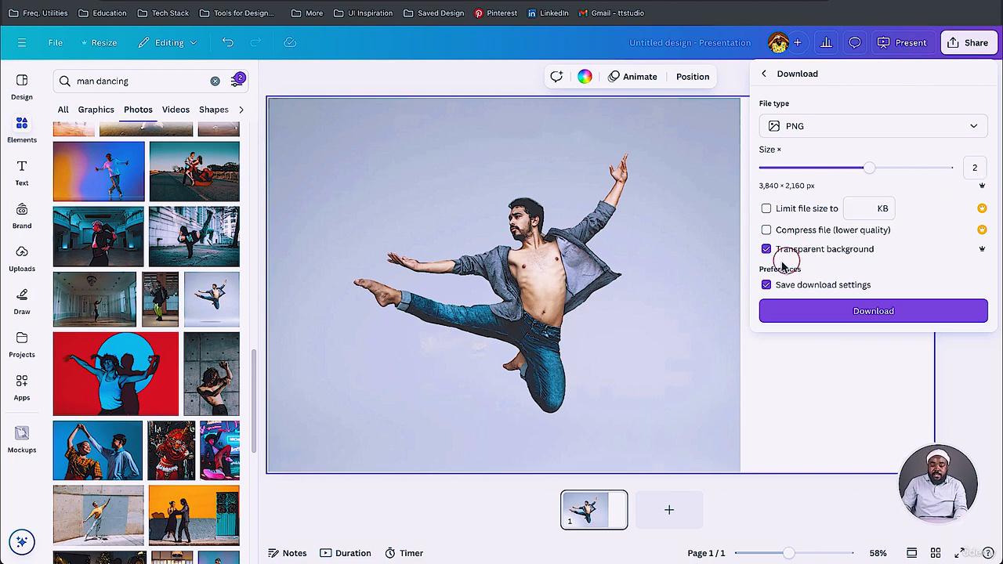
{"action": "left_click", "coordinate": [767, 249]}
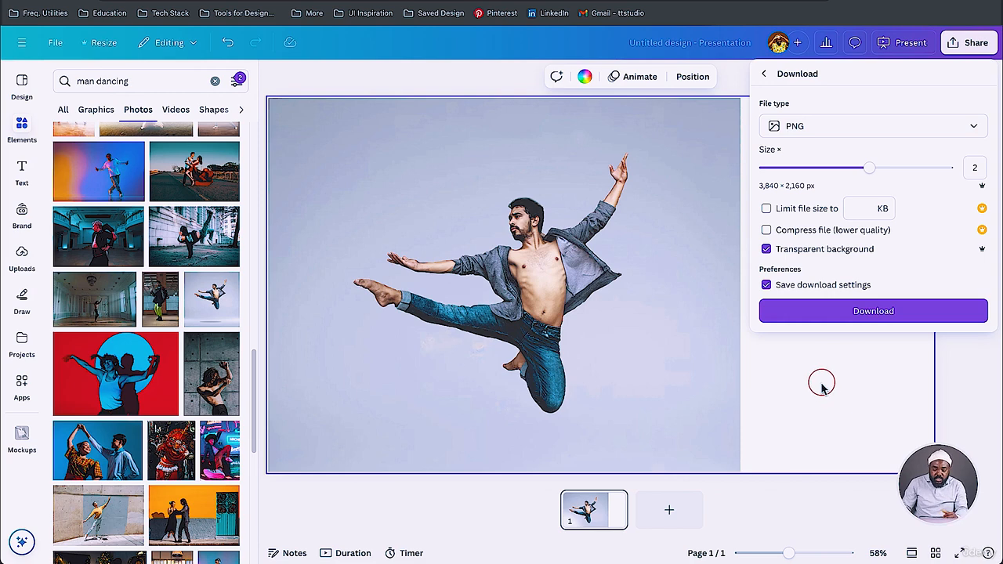
{"action": "left_click", "coordinate": [828, 311]}
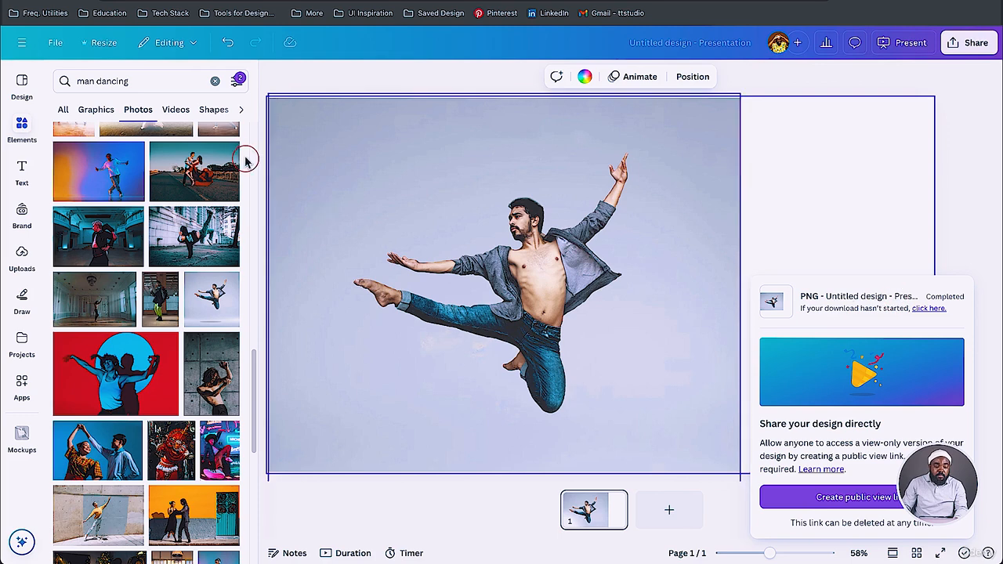
- Rename the untitled design as Photos
{"action": "left_click", "coordinate": [60, 45]}
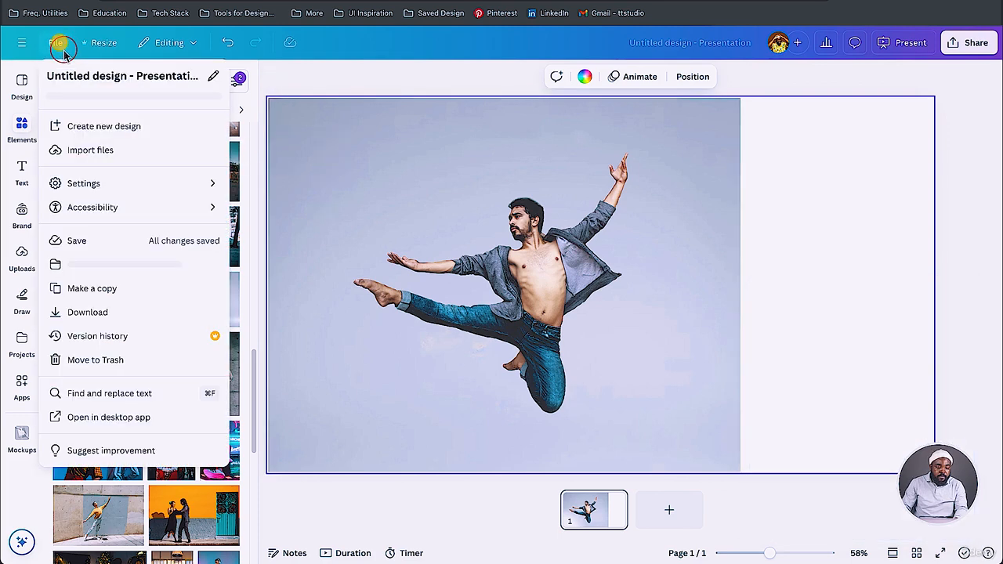
{"action": "left_click", "coordinate": [123, 78]}
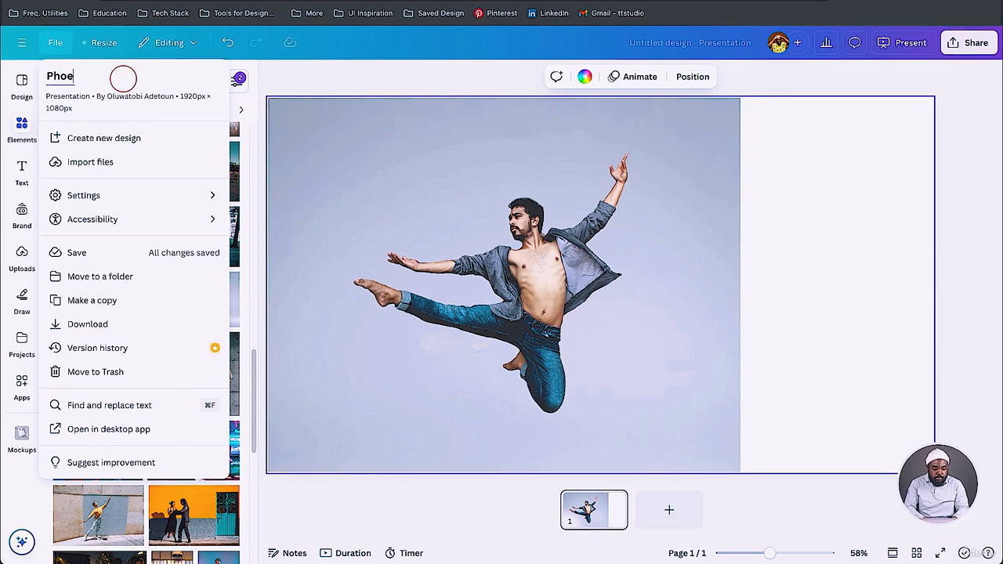
{"action": "type", "text": "Photos"}
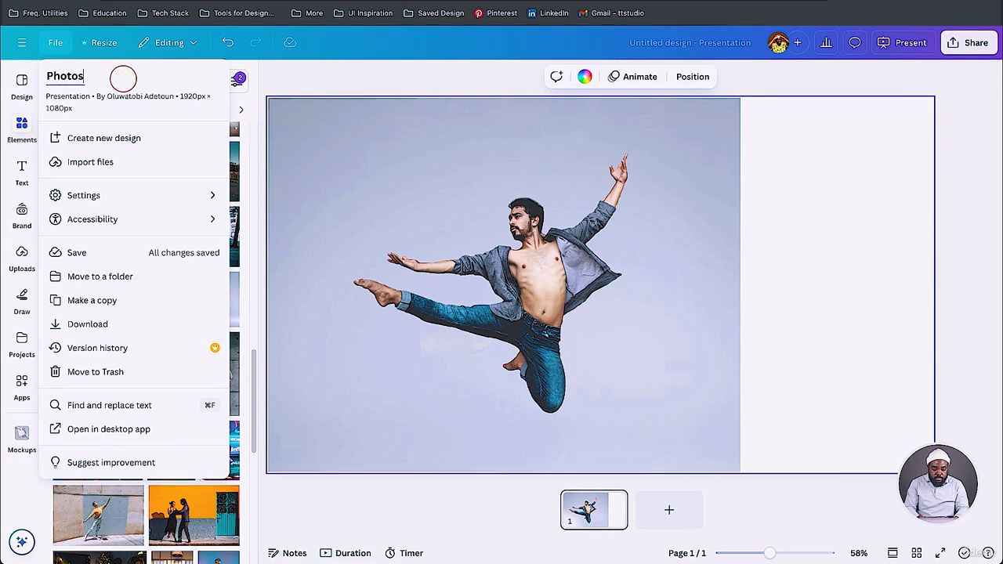
{"action": "left_click", "coordinate": [300, 145]}
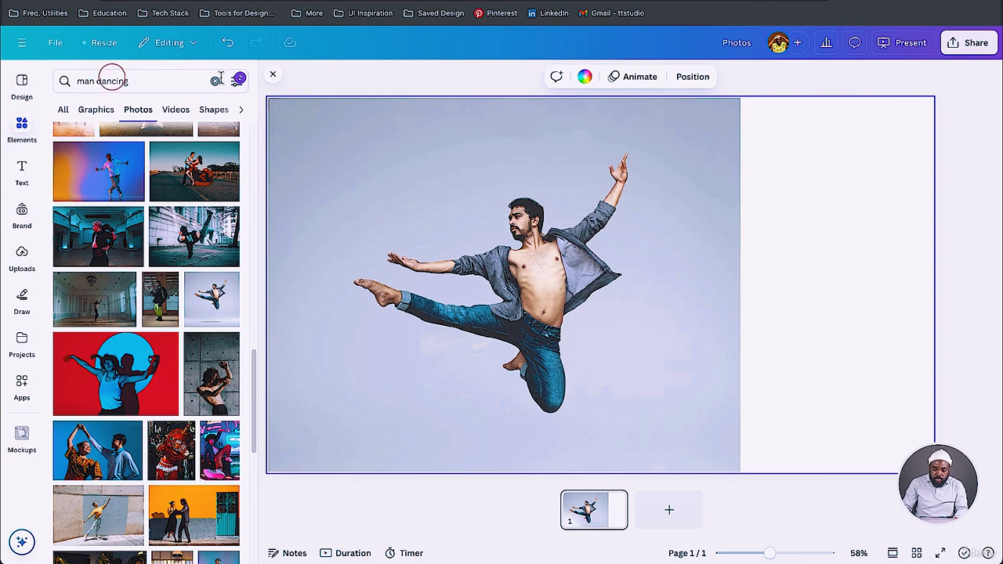
- Look up the newest download, Untitled design (2).png, in the recent download history and show it in its folder
{"action": "left_click", "coordinate": [946, 2]}
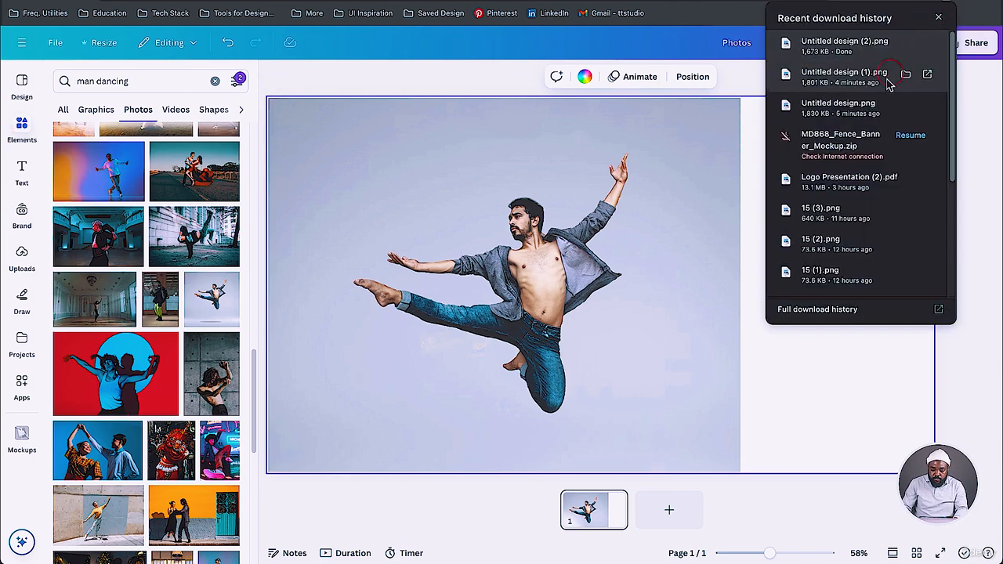
{"action": "left_click", "coordinate": [909, 44]}
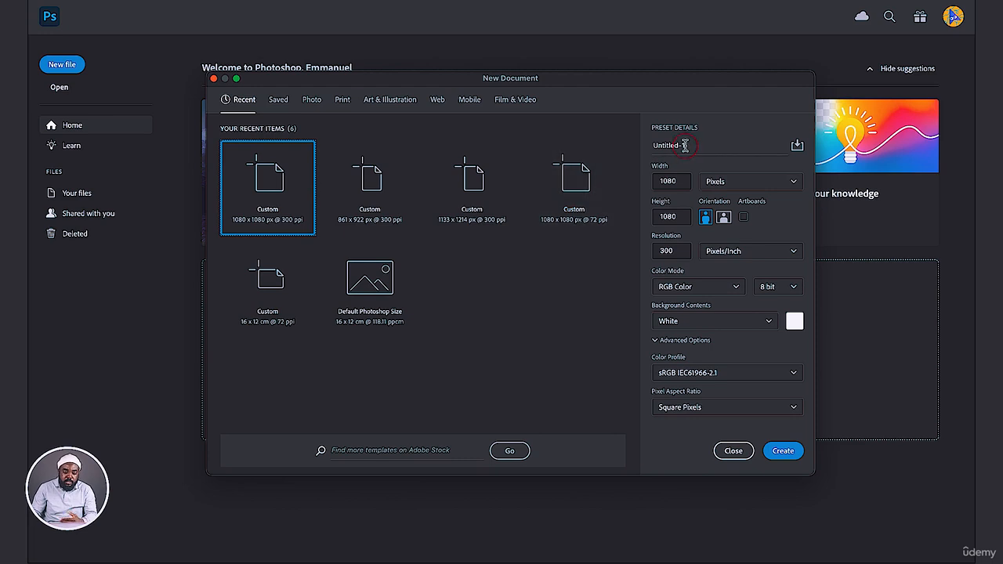
- In Photoshop, create a 1080 × 1080 px document at 300 ppi named Man Dancing
{"action": "left_click_drag", "start_coordinate": [693, 144], "coordinate": [651, 148]}
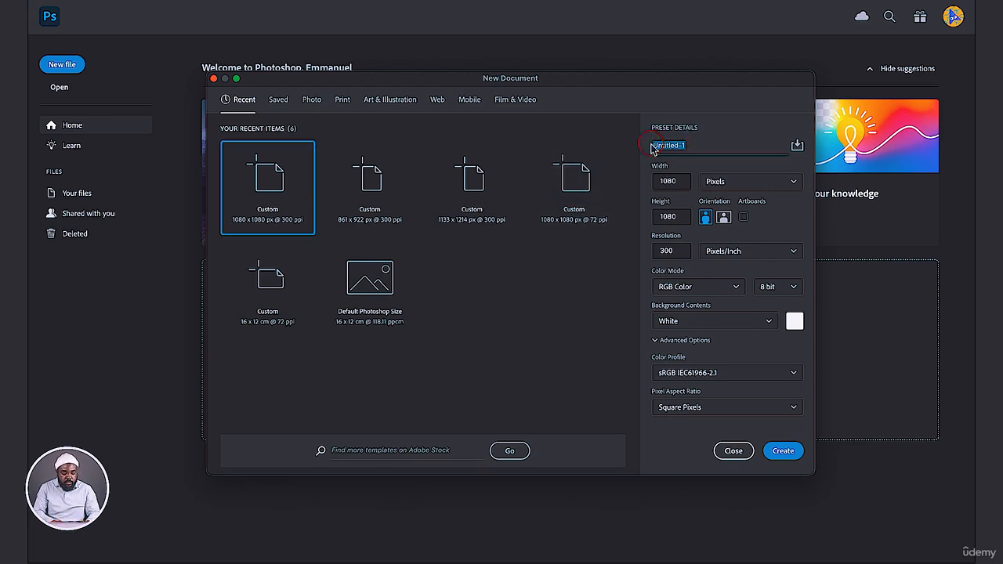
{"action": "type", "text": "Man Dancing"}
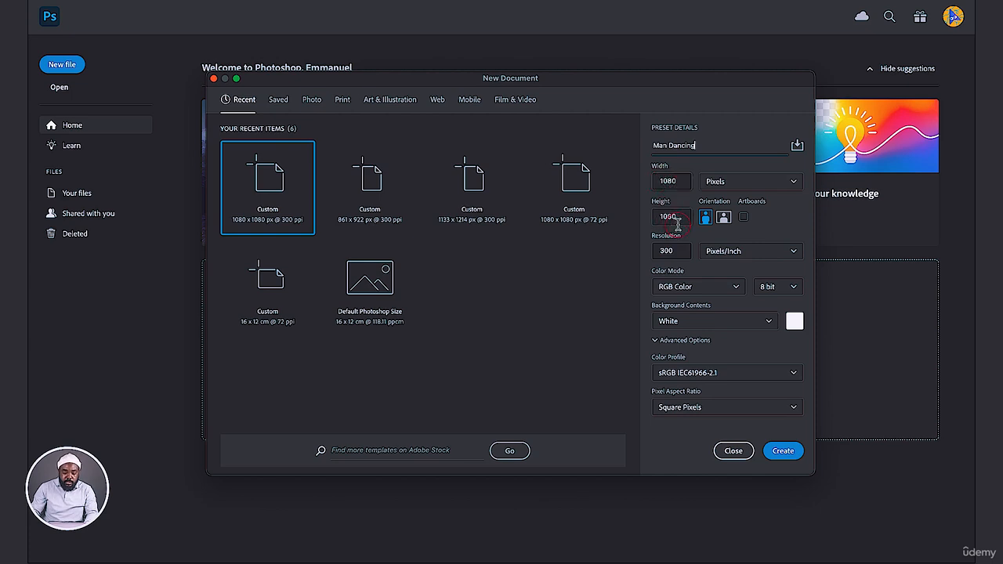
{"action": "left_click", "coordinate": [782, 452]}
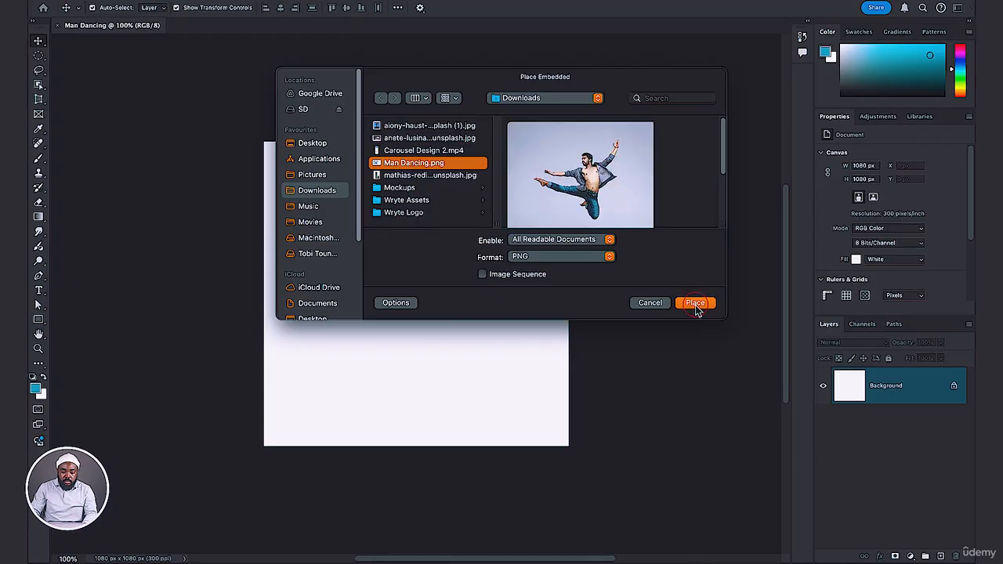
- Place Man Dancing.png from Downloads as an embedded image and move it horizontally toward the canvas centre, to X 138 px
{"action": "left_click", "coordinate": [695, 303]}
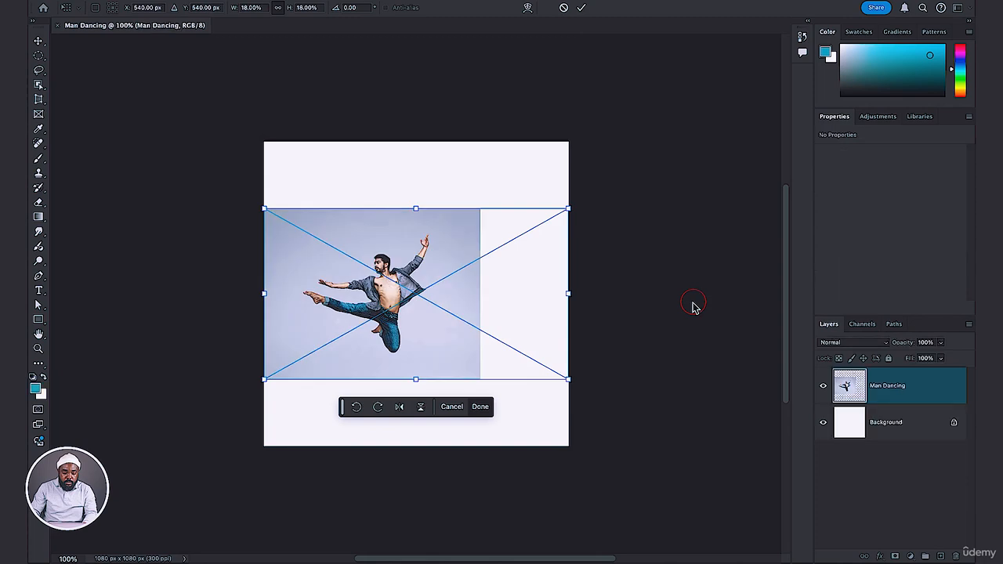
{"action": "left_click", "coordinate": [823, 424]}
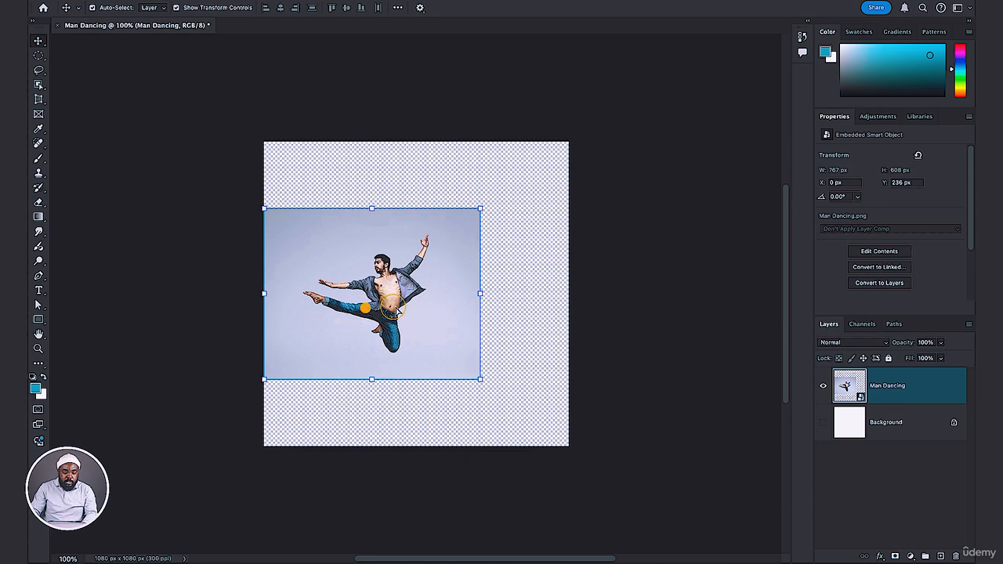
{"action": "left_click_drag", "start_coordinate": [365, 308], "coordinate": [406, 309]}
{"action": "left_click", "coordinate": [824, 423]}
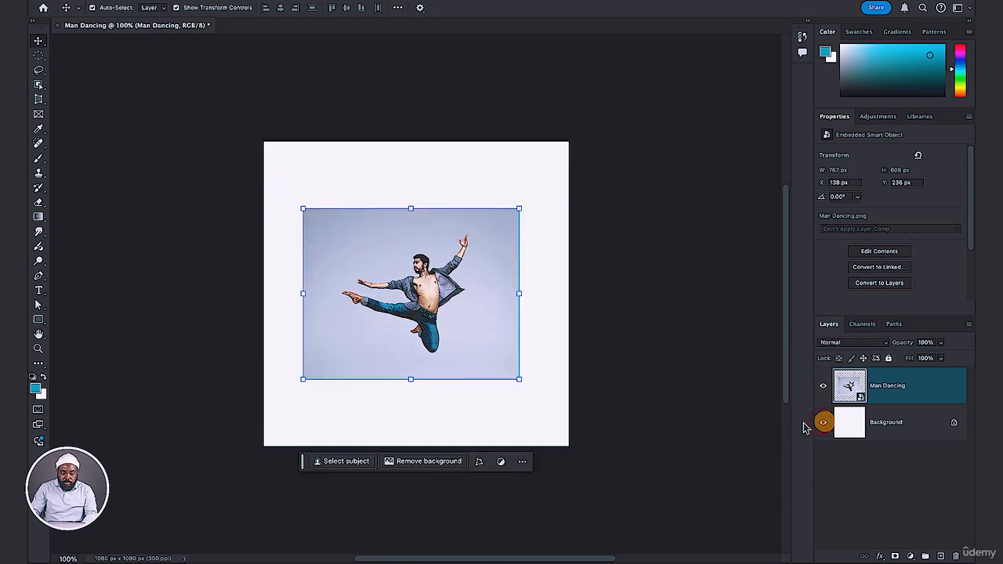
- Select the dancer on the Man Dancing layer with the automatic Select Subject command
{"action": "key", "text": "ctrl"}
{"action": "key", "text": "ctrl+plus"}
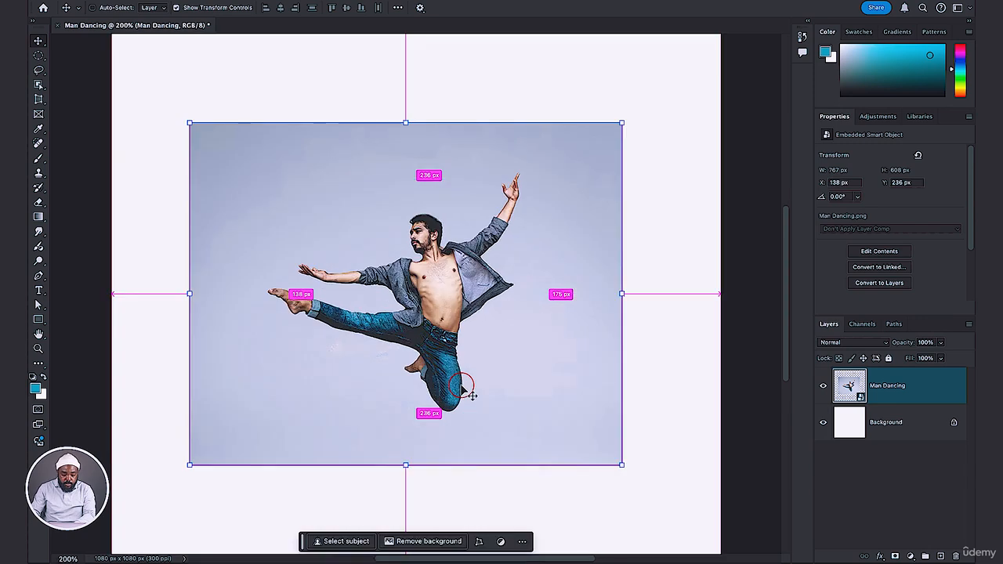
{"action": "left_click", "coordinate": [676, 277]}
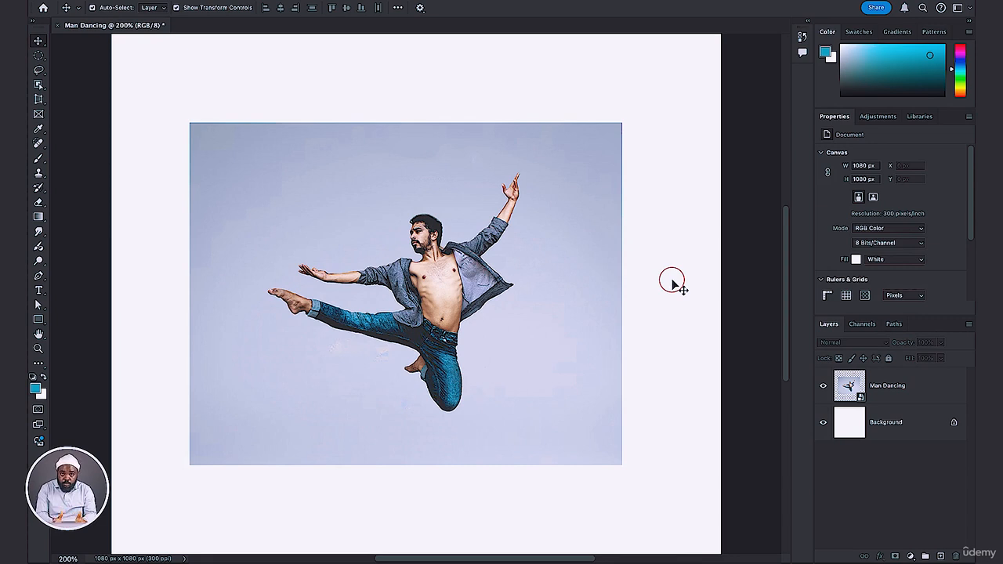
{"action": "left_click", "coordinate": [489, 273]}
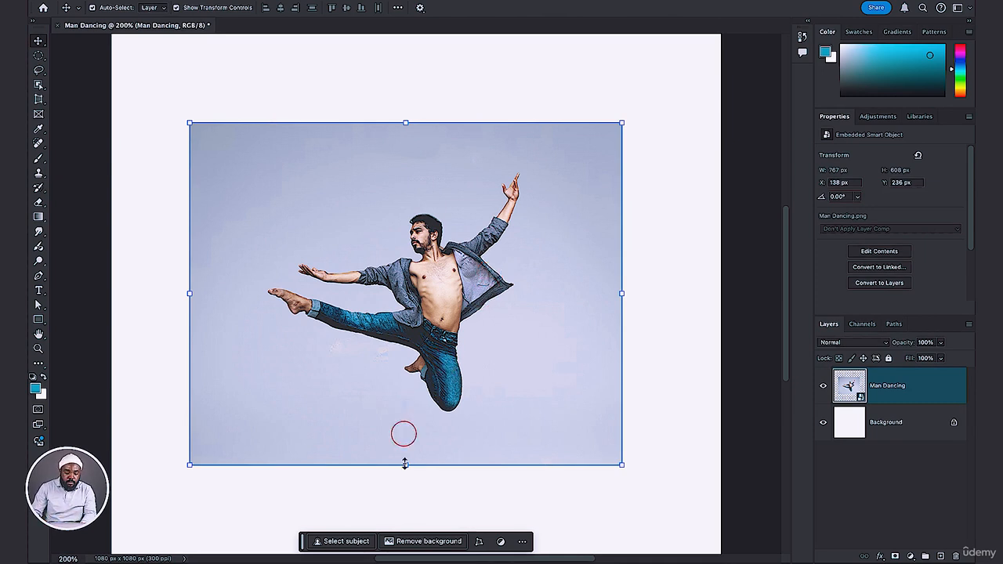
{"action": "left_click", "coordinate": [345, 541]}
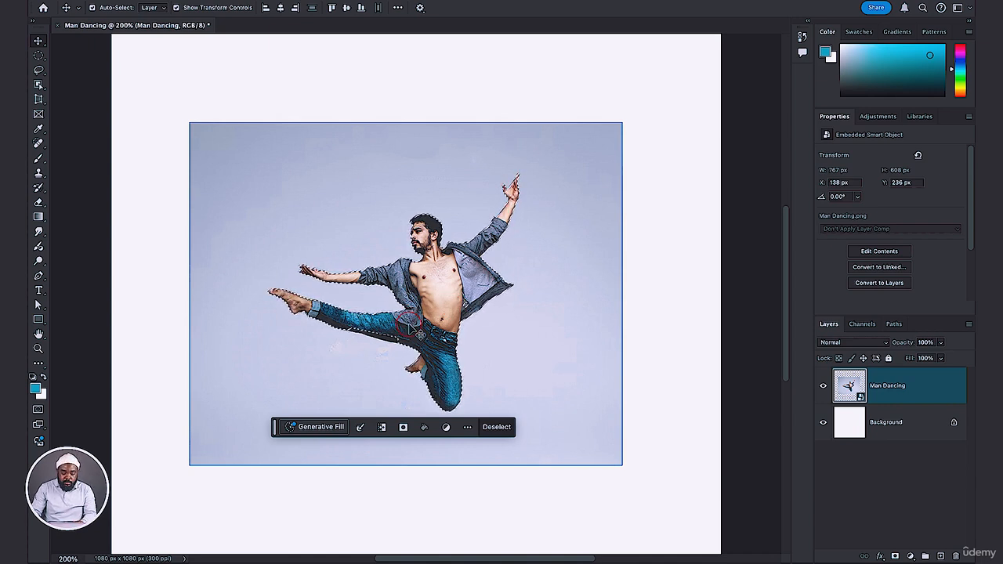
- With the Quick Selection tool in add mode and a 7 px brush, include the missed underside of the thigh and the jacket edge by the waist
{"action": "scroll", "coordinate": [410, 326], "scroll_direction": "up", "scroll_amount": 5}
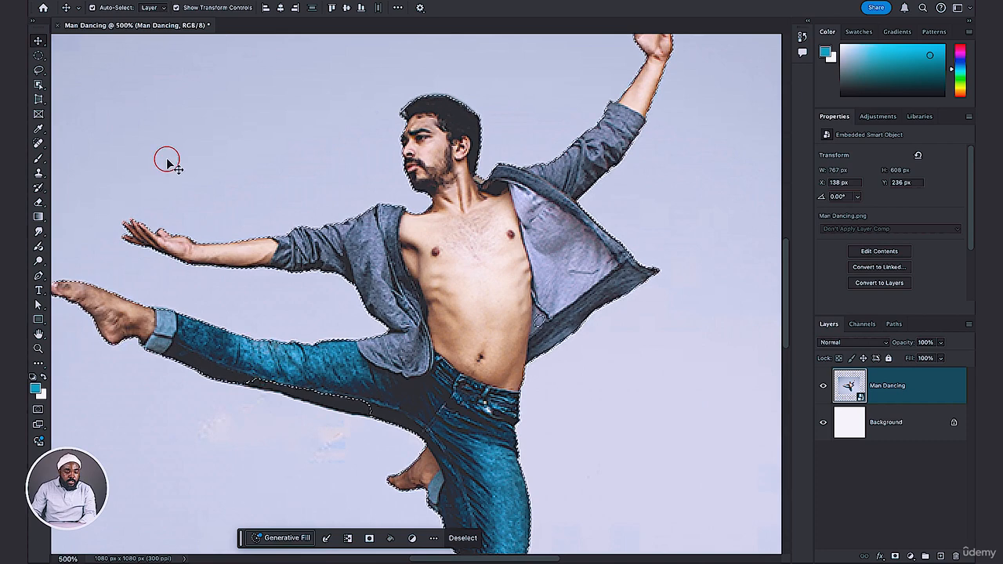
{"action": "right_click", "coordinate": [45, 92]}
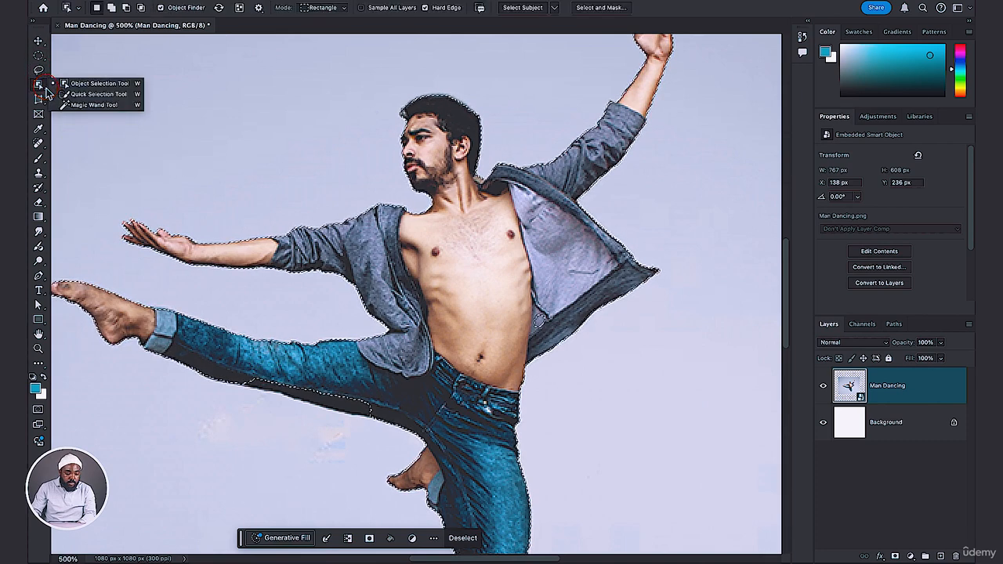
{"action": "left_click", "coordinate": [85, 93]}
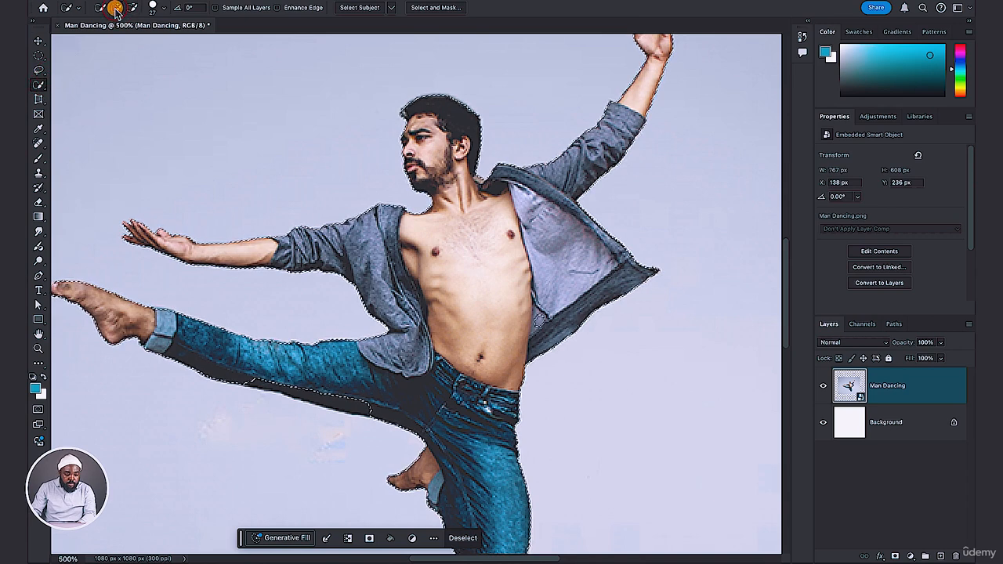
{"action": "left_click", "coordinate": [115, 10]}
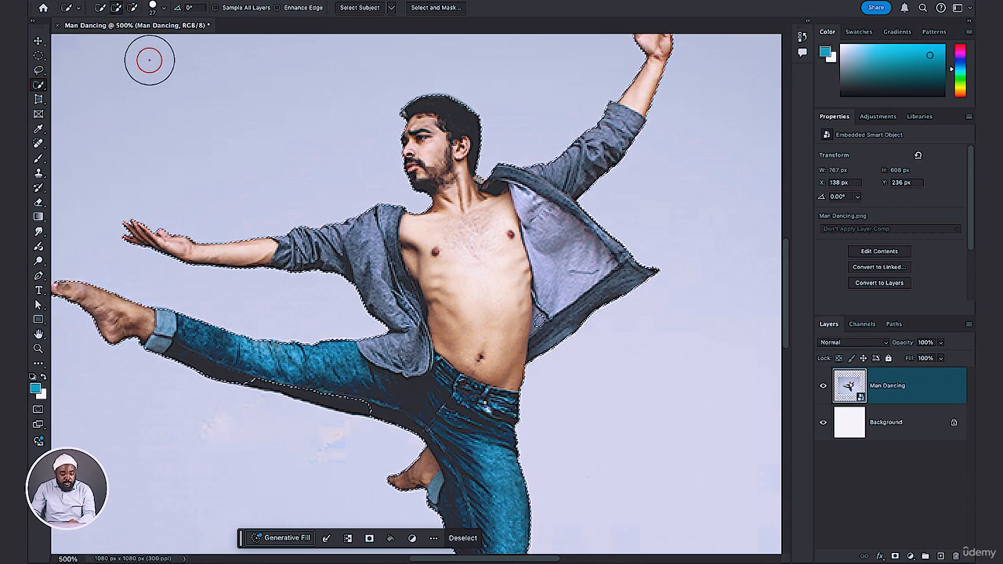
{"action": "left_click", "coordinate": [163, 10]}
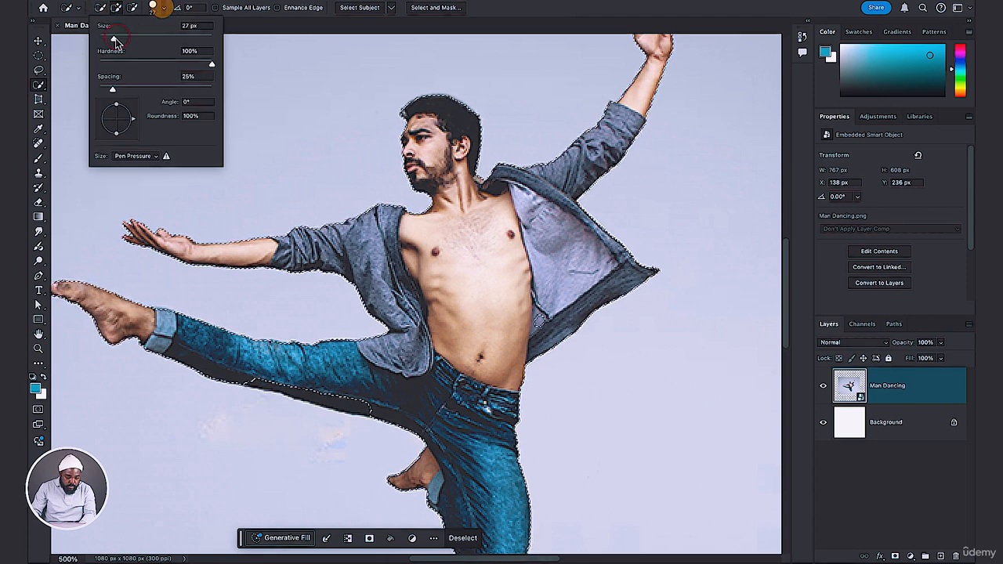
{"action": "left_click_drag", "start_coordinate": [113, 39], "coordinate": [107, 43]}
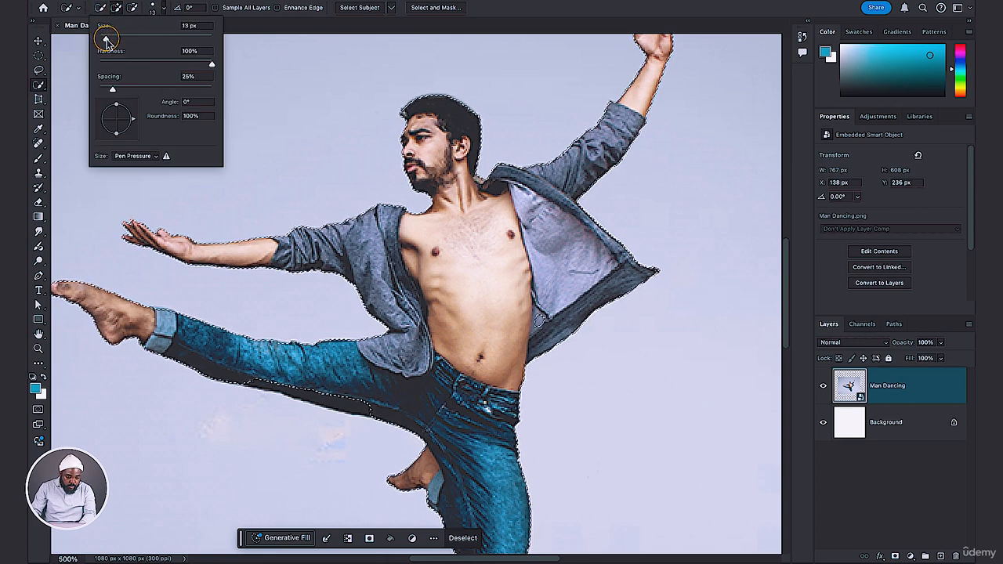
{"action": "left_click", "coordinate": [157, 8]}
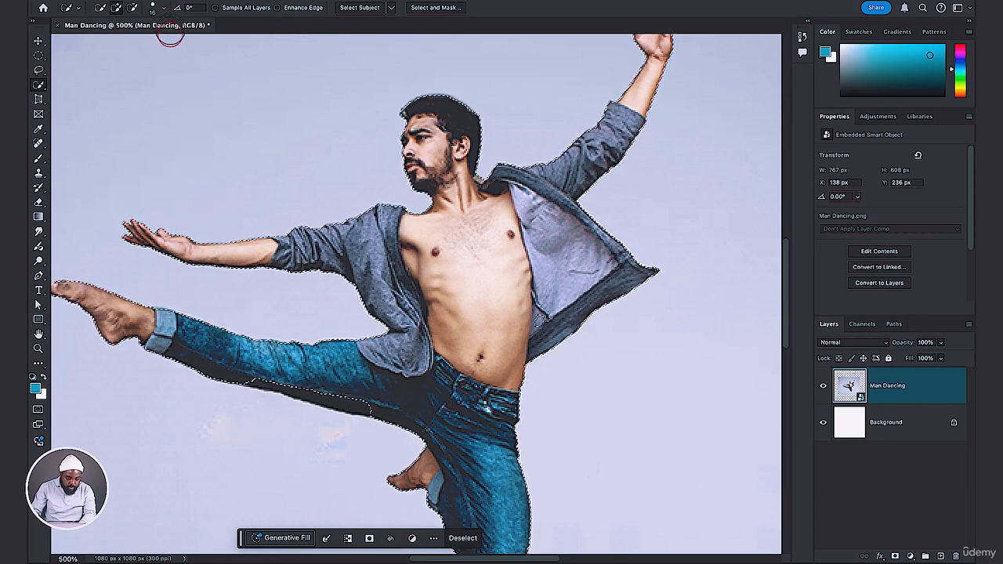
{"action": "left_click", "coordinate": [156, 9]}
{"action": "left_click_drag", "start_coordinate": [111, 39], "coordinate": [105, 42]}
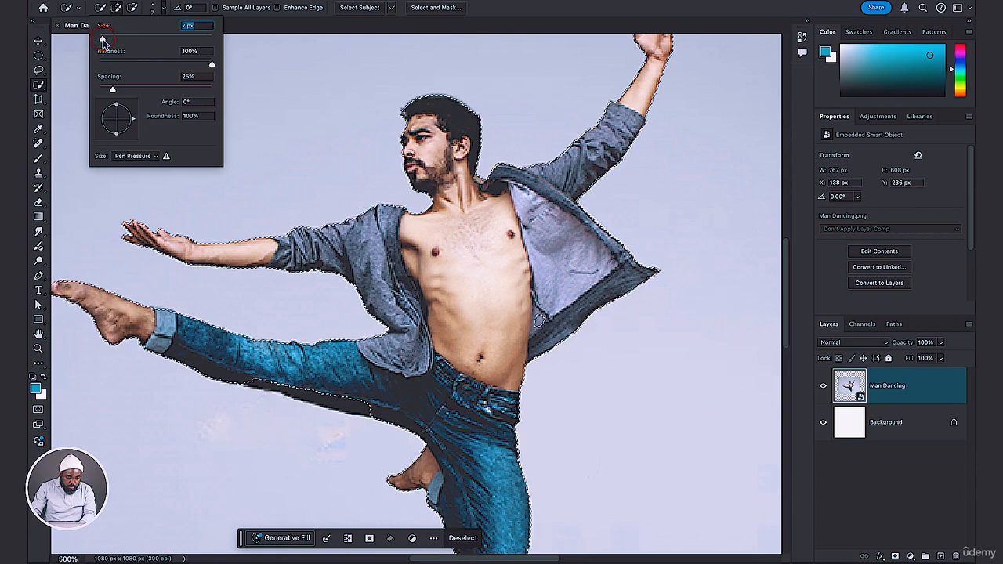
{"action": "left_click", "coordinate": [160, 9]}
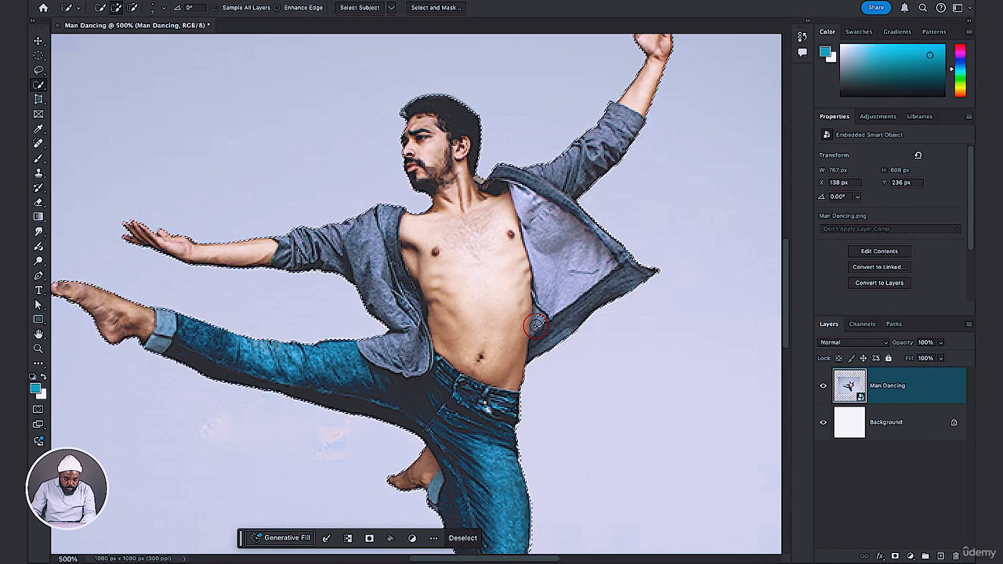
{"action": "left_click", "coordinate": [118, 8]}
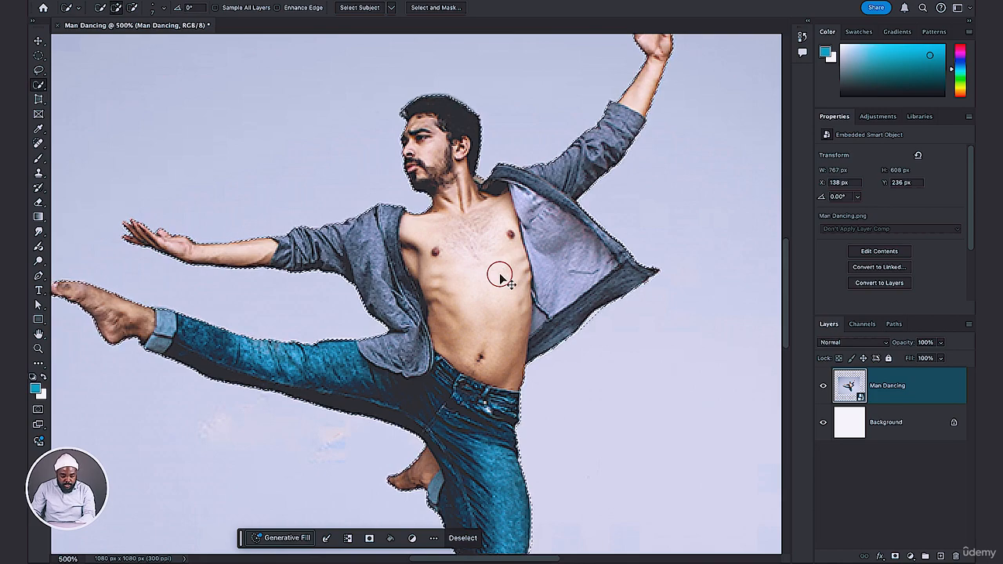
- Add a layer mask to Man Dancing from the dancer selection, and deselect the layer
{"action": "key", "text": "ctrl+minus"}
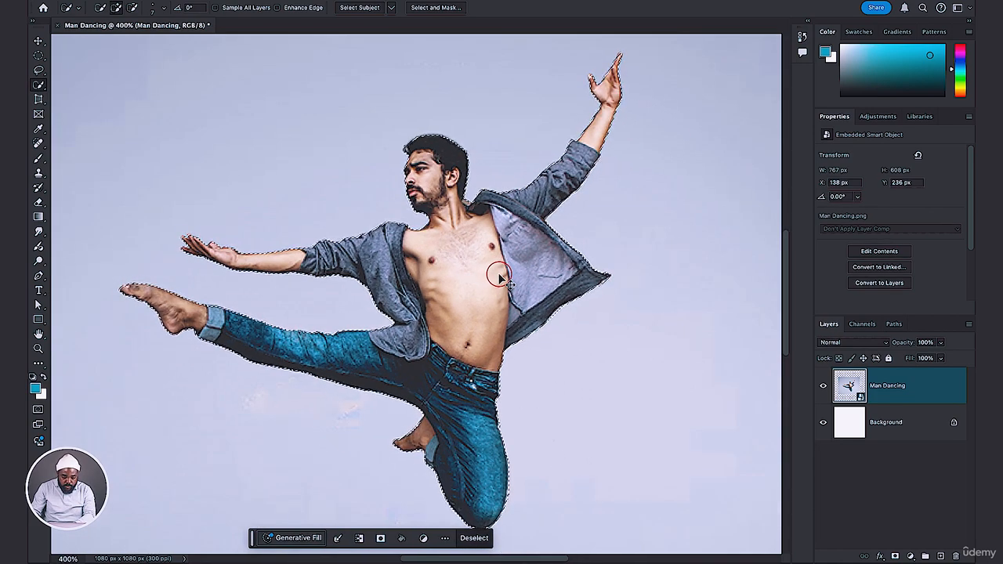
{"action": "key", "text": "ctrl+minus"}
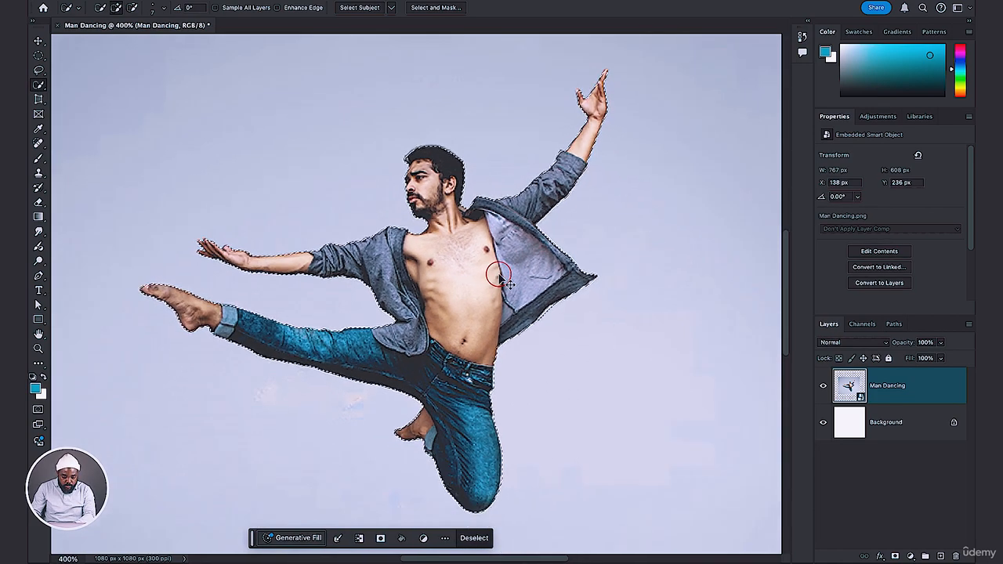
{"action": "key", "text": "ctrl+minus"}
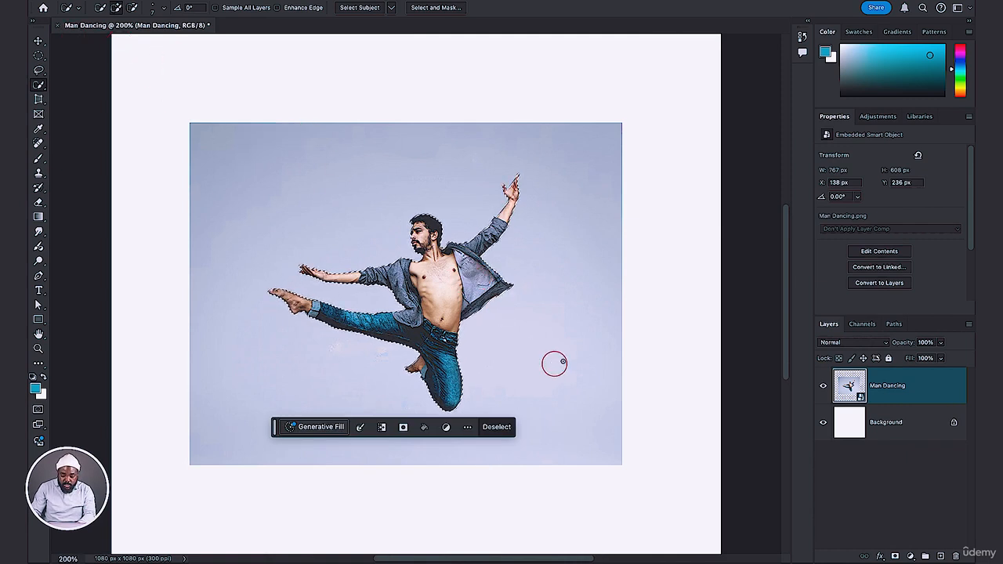
{"action": "left_click", "coordinate": [895, 556]}
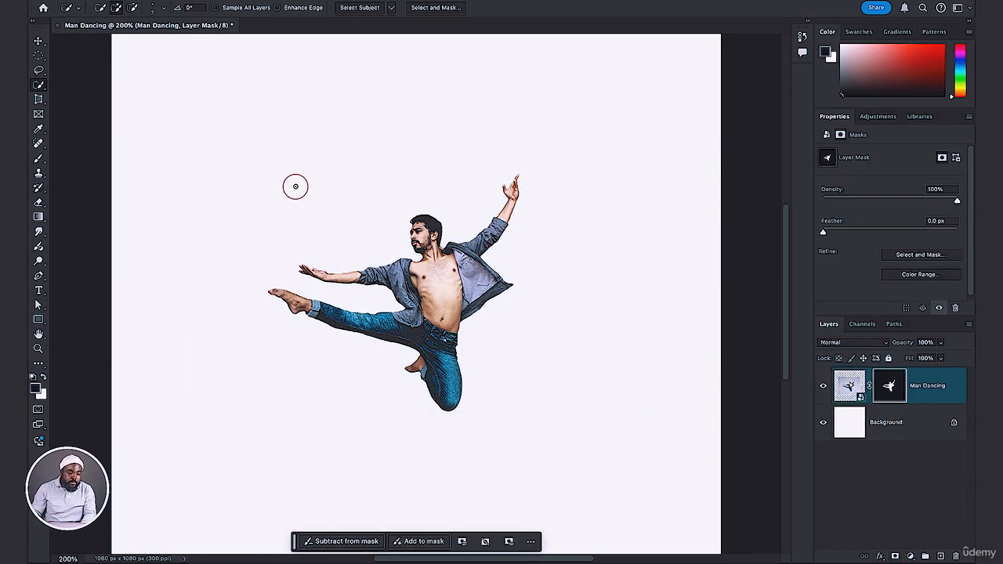
{"action": "left_click", "coordinate": [40, 42]}
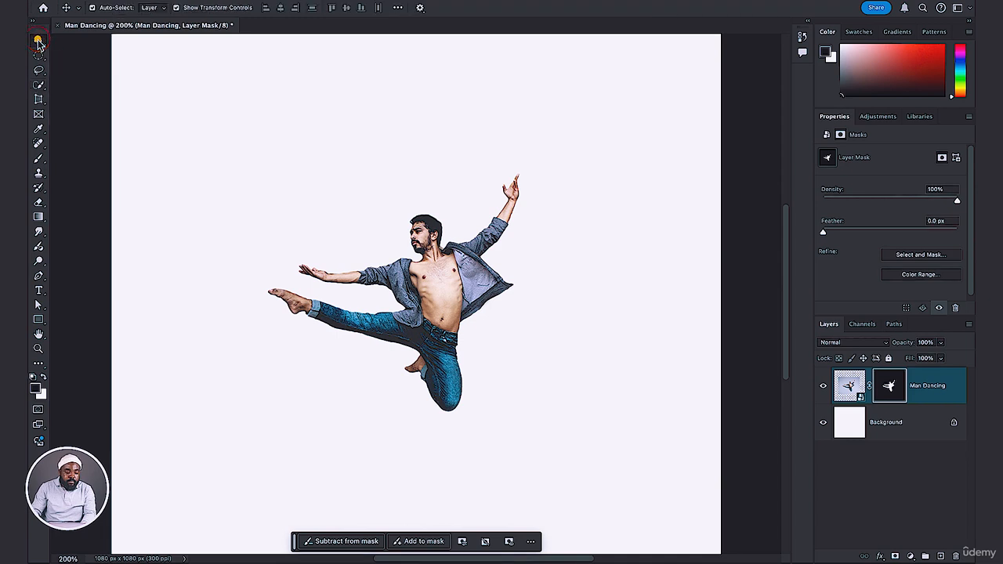
{"action": "left_click", "coordinate": [517, 76]}
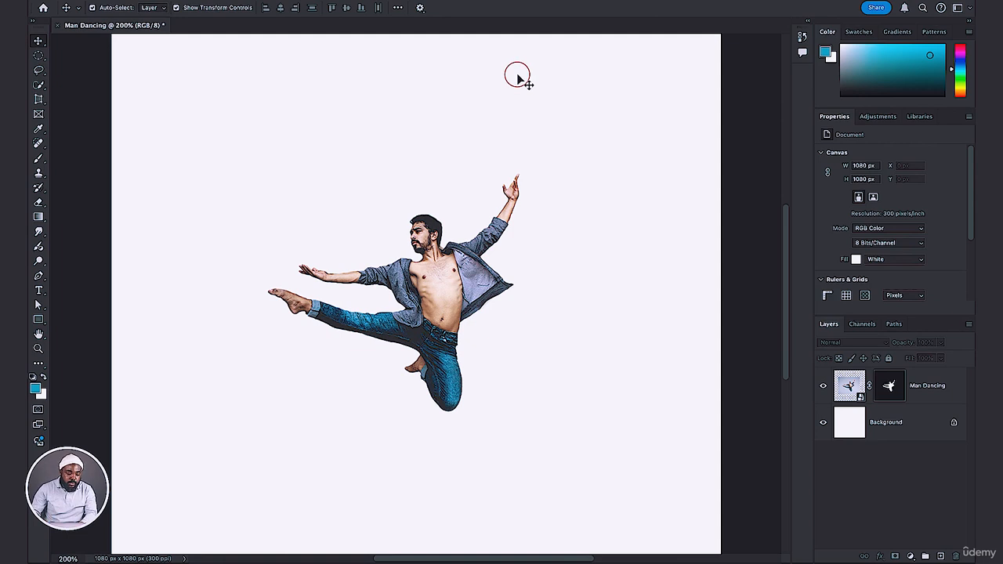
- Make the layer mask of Man Dancing the active target, comparing it with the layer's image thumbnail
{"action": "left_click", "coordinate": [40, 41]}
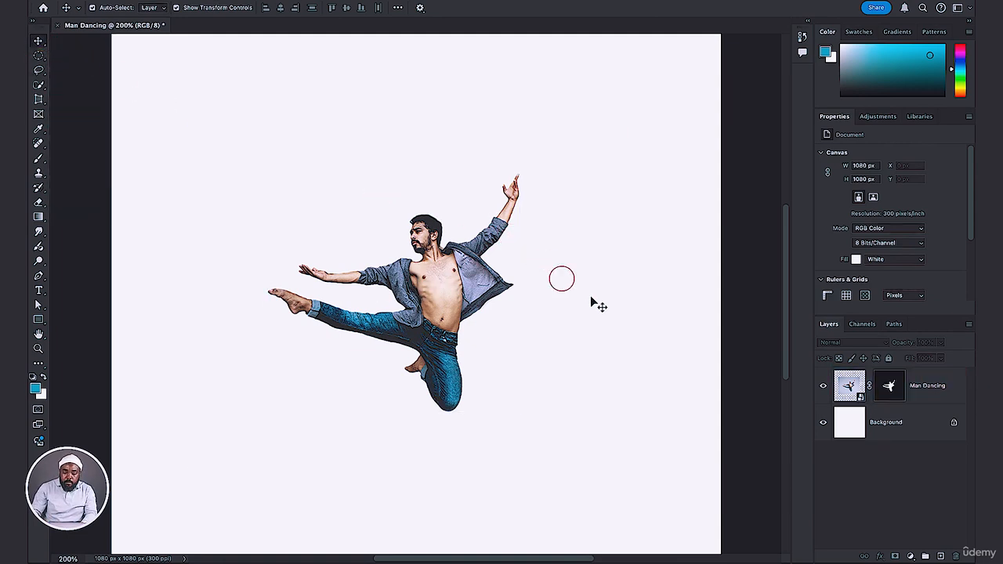
{"action": "left_click", "coordinate": [888, 387]}
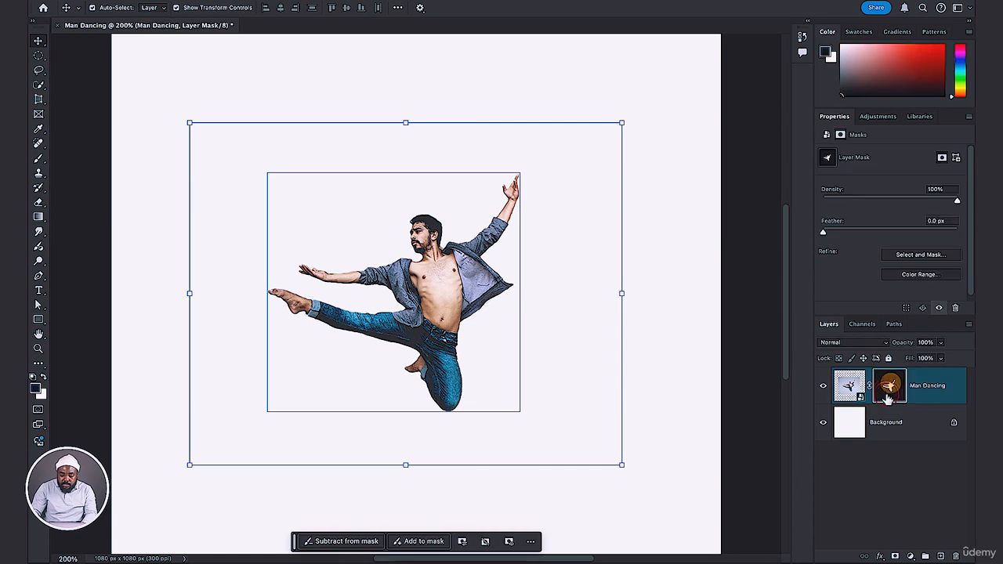
{"action": "left_click", "coordinate": [889, 384]}
{"action": "left_click", "coordinate": [850, 387]}
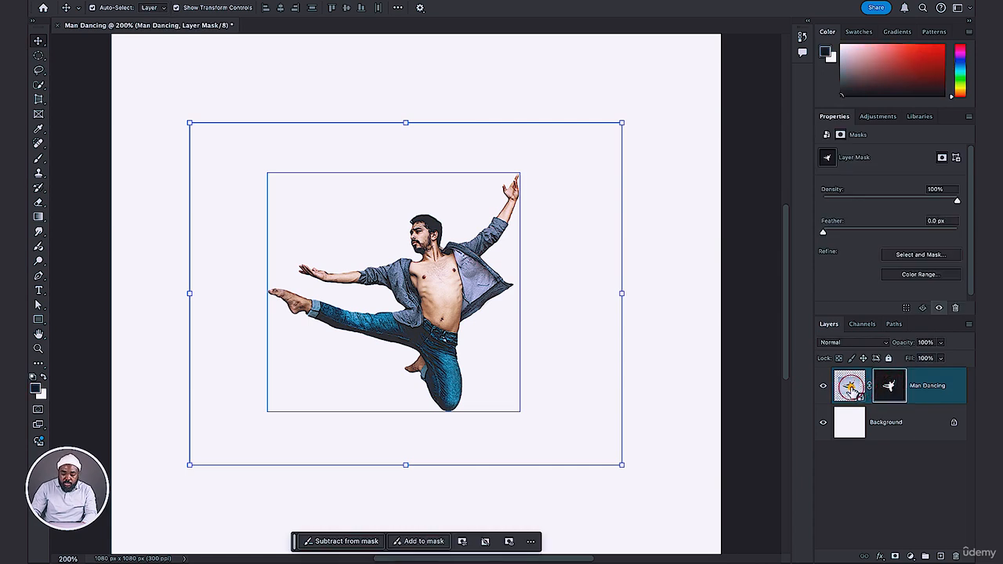
{"action": "left_click", "coordinate": [885, 388]}
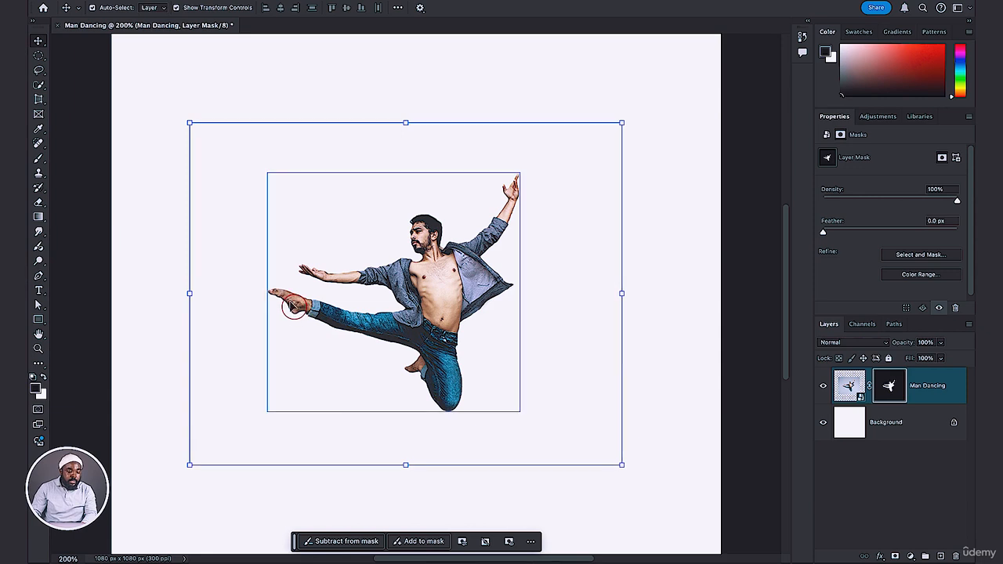
{"action": "left_click", "coordinate": [88, 97]}
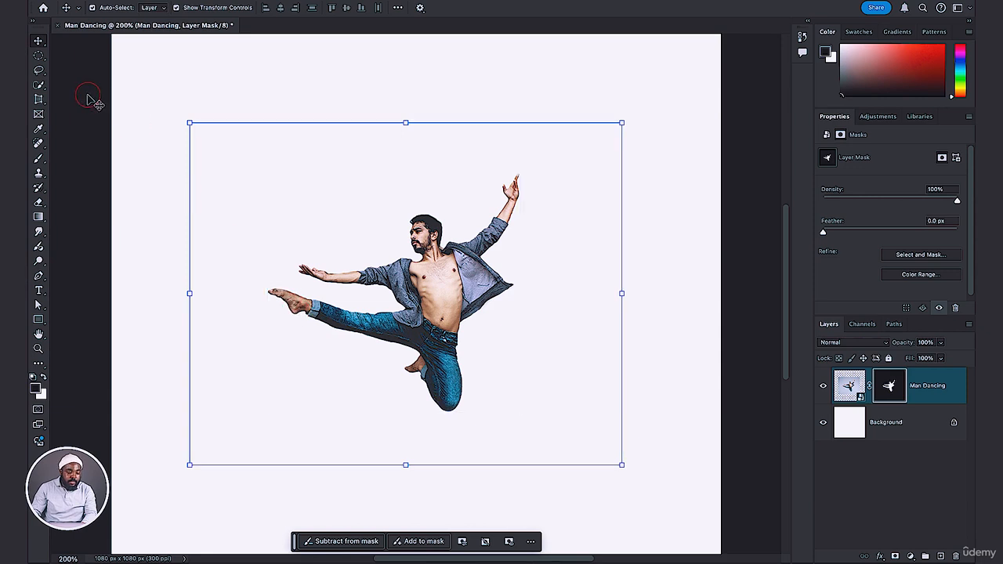
- Set up the Brush tool with black as the foreground colour and a size of 25 px for mask painting
{"action": "left_click", "coordinate": [40, 161]}
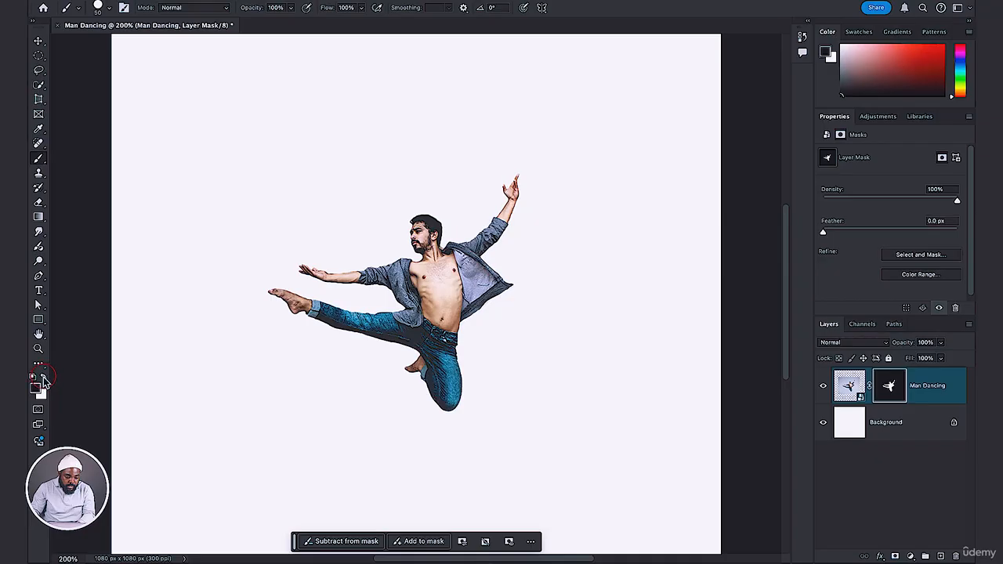
{"action": "left_click", "coordinate": [44, 378]}
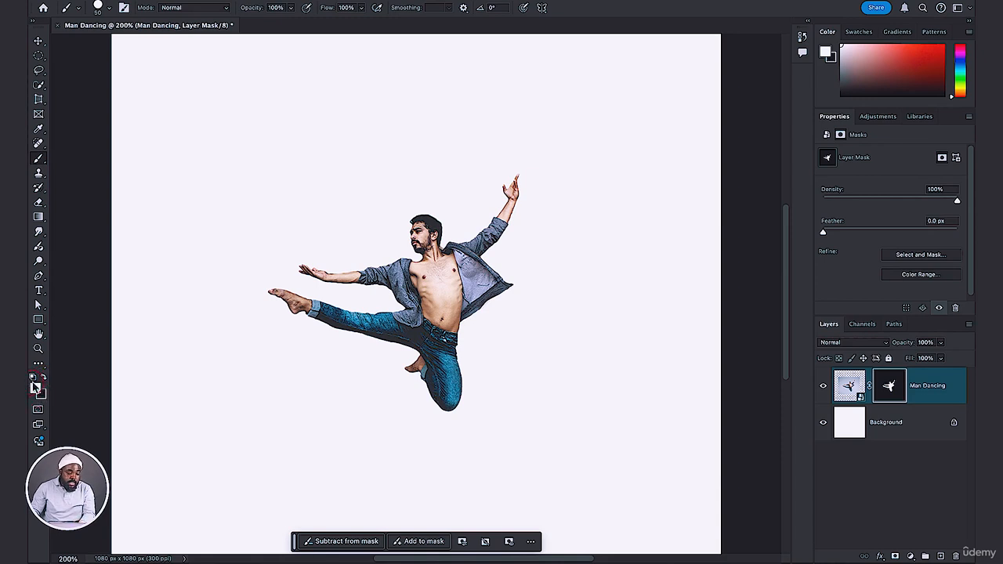
{"action": "left_click", "coordinate": [44, 379]}
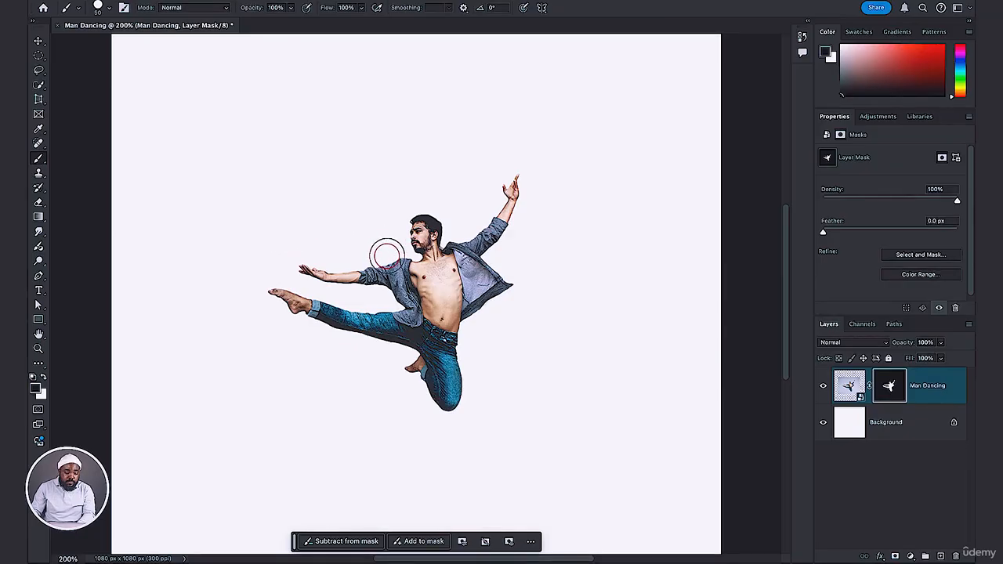
{"action": "left_click", "coordinate": [98, 7]}
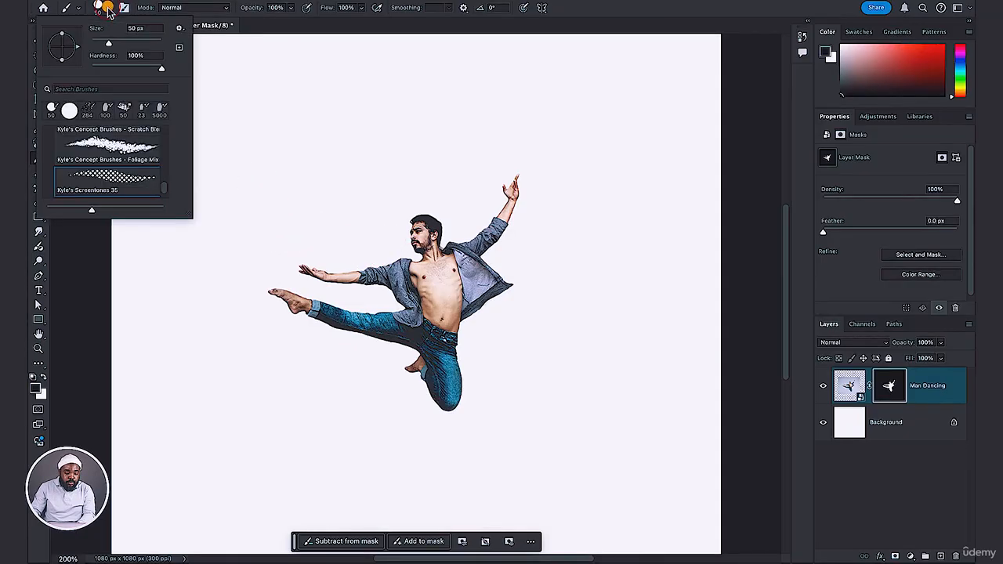
{"action": "mouse_move", "coordinate": [109, 43]}
{"action": "left_mouse_down"}
{"action": "mouse_move", "coordinate": [144, 47]}
{"action": "mouse_move", "coordinate": [99, 44]}
{"action": "left_mouse_up"}
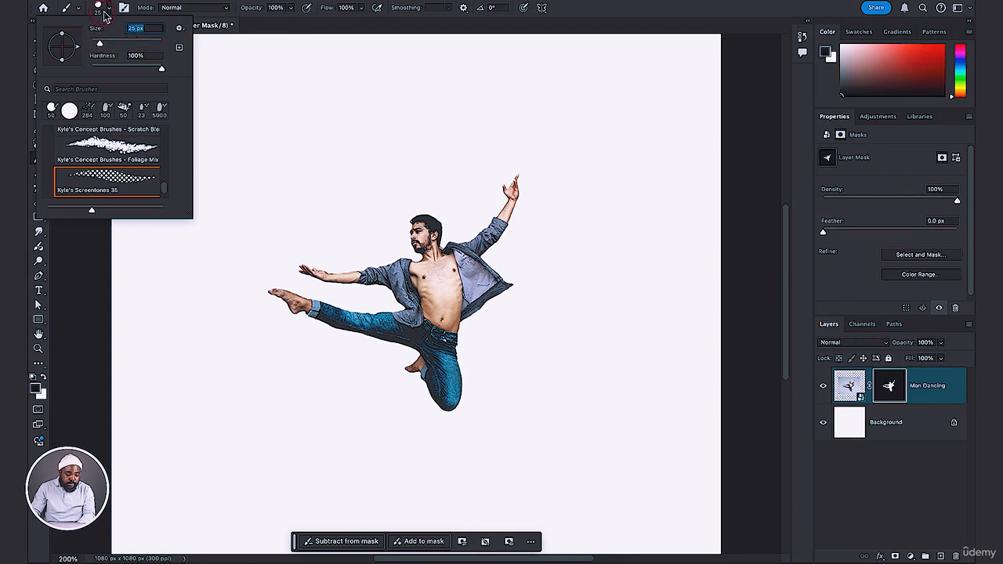
{"action": "left_click", "coordinate": [107, 8]}
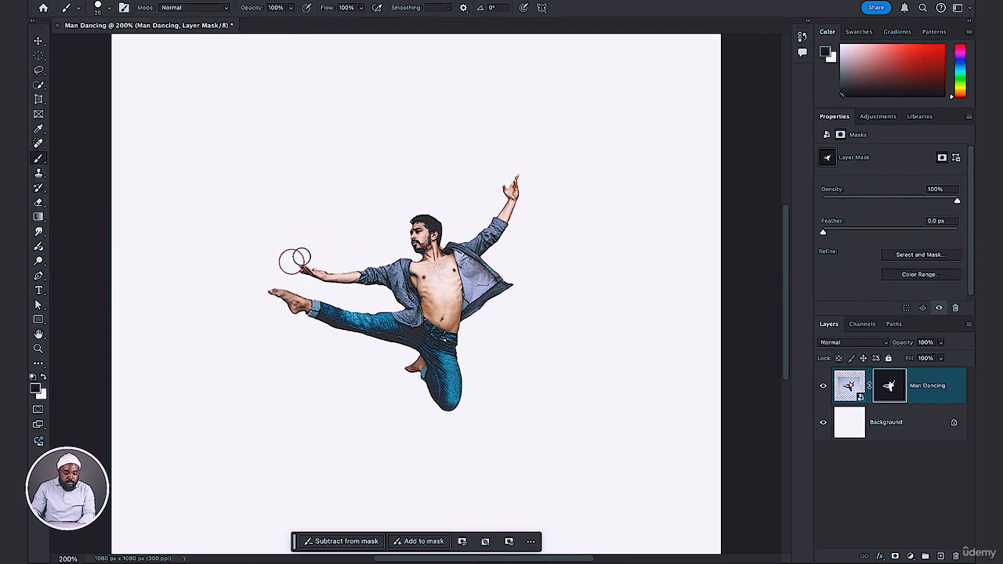
- Try painting black on the mask over the dancer's outstretched hand and forearm with the current brush, and undo the stroke
{"action": "key", "text": "ctrl+plus"}
{"action": "key", "text": "ctrl+plus"}
{"action": "key", "text": "ctrl+plus"}
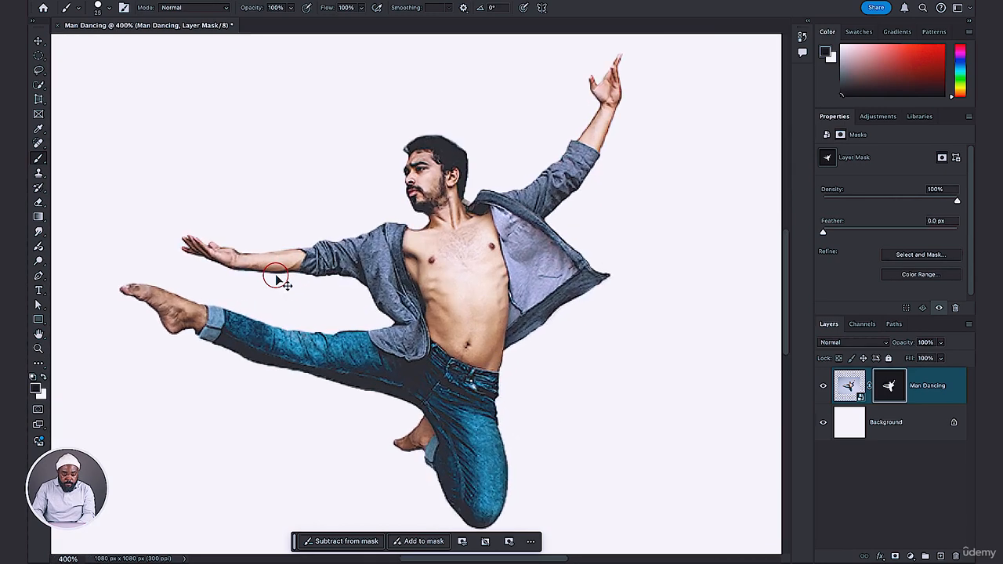
{"action": "key", "text": "ctrl+plus"}
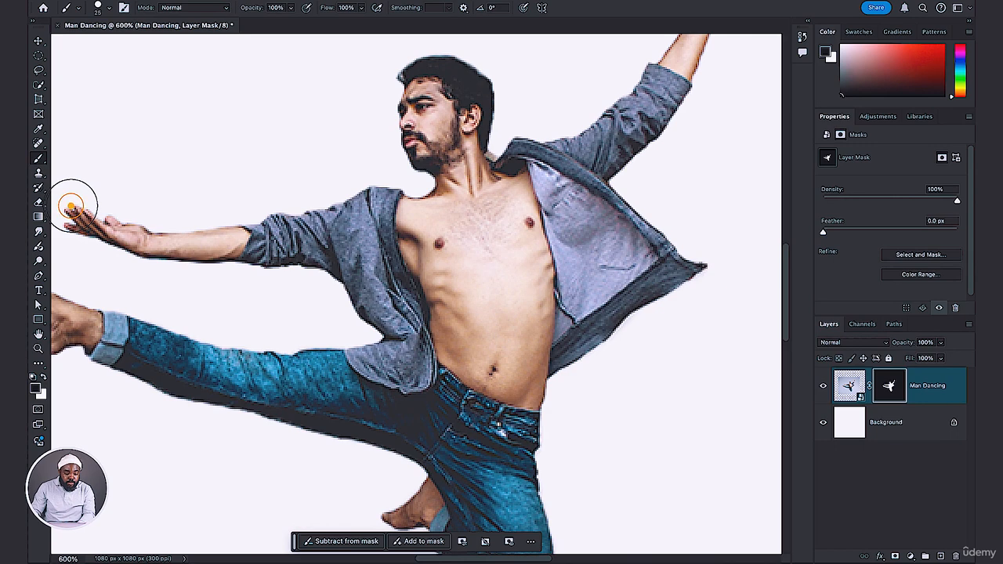
{"action": "mouse_move", "coordinate": [71, 206]}
{"action": "left_mouse_down"}
{"action": "mouse_move", "coordinate": [161, 240]}
{"action": "mouse_move", "coordinate": [232, 240]}
{"action": "mouse_move", "coordinate": [235, 230]}
{"action": "mouse_move", "coordinate": [123, 235]}
{"action": "mouse_move", "coordinate": [105, 224]}
{"action": "mouse_move", "coordinate": [221, 233]}
{"action": "left_mouse_up"}
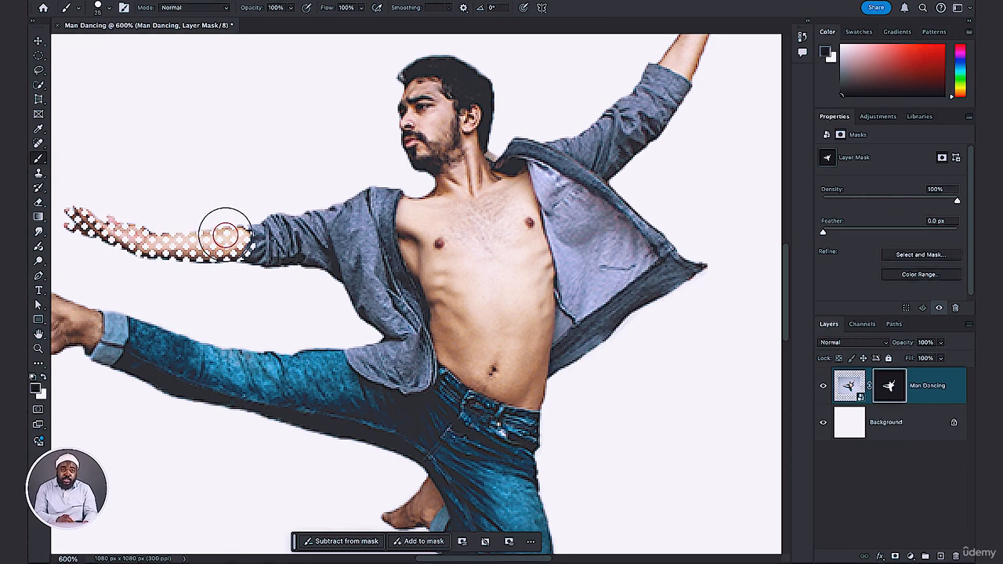
{"action": "key", "text": "super+z"}
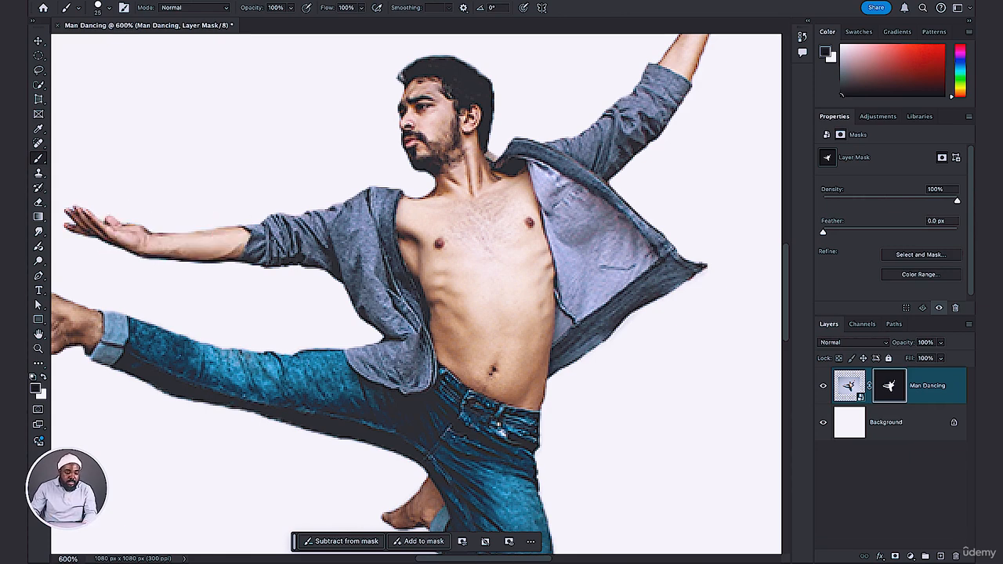
- Switch to the Hard Round brush at 25 px, try painting the outstretched hand out of the mask, and undo the stroke
{"action": "left_click", "coordinate": [110, 8]}
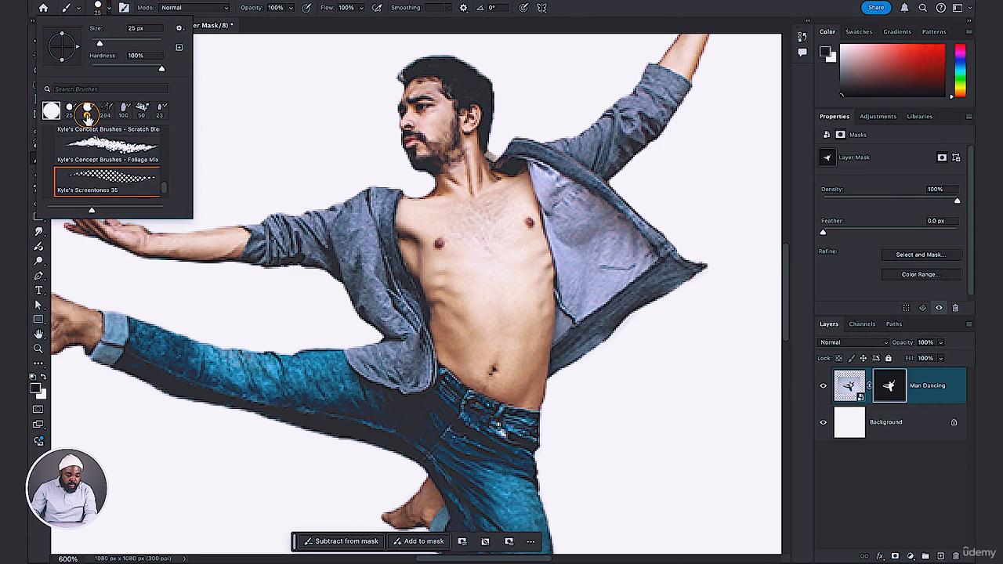
{"action": "left_click", "coordinate": [90, 139]}
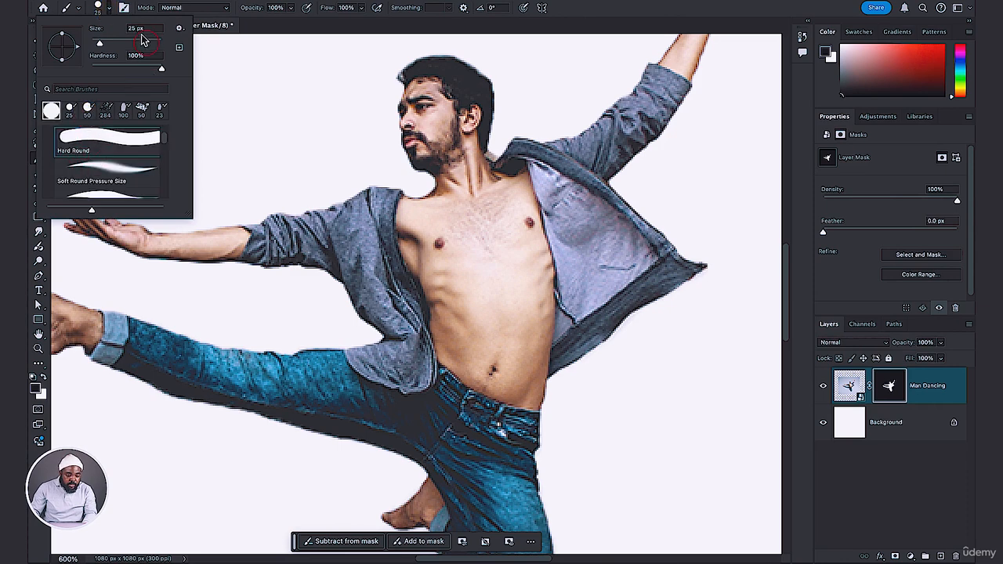
{"action": "left_click", "coordinate": [112, 9]}
{"action": "left_click_drag", "start_coordinate": [69, 209], "coordinate": [151, 236]}
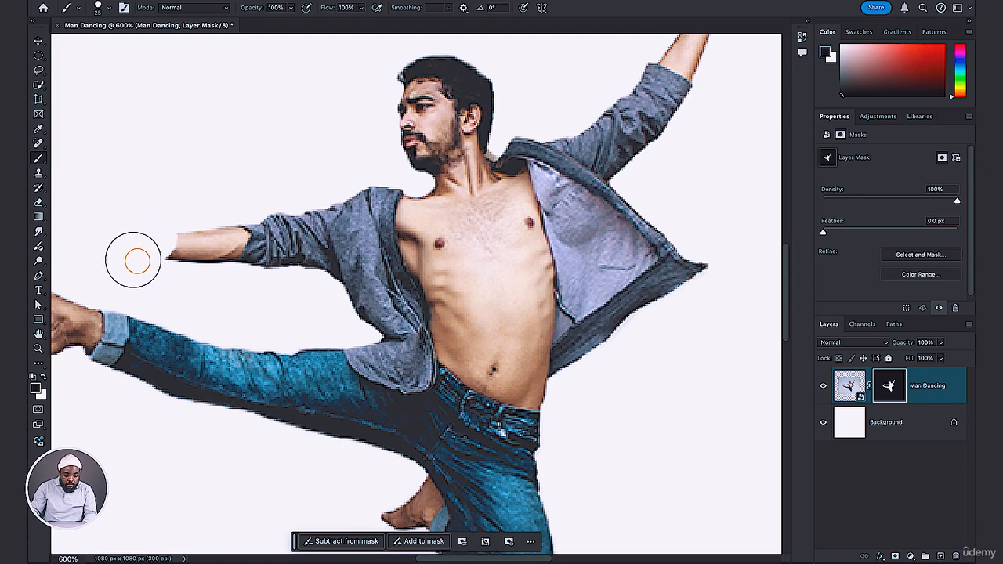
{"action": "key", "text": "ctrl+z"}
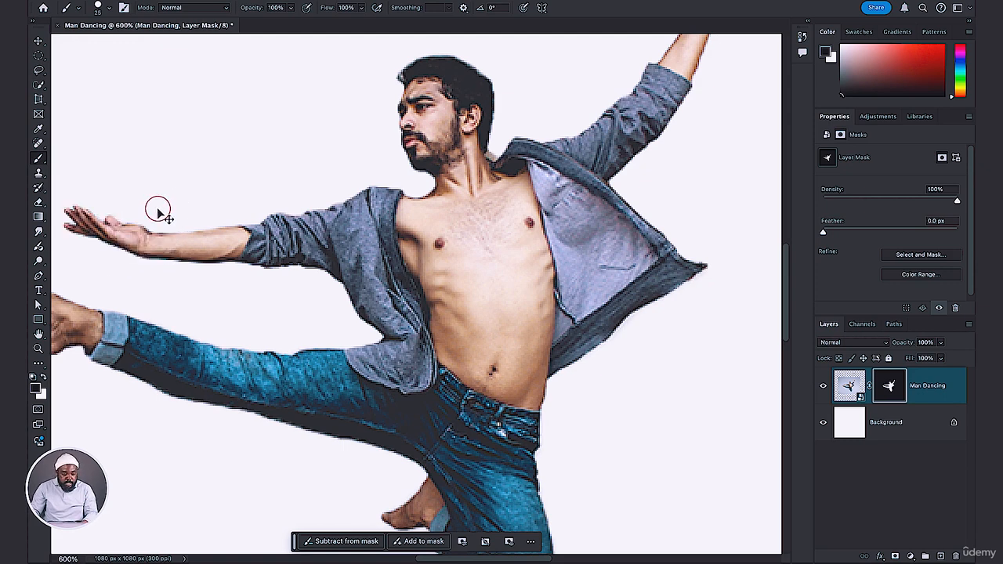
- Paint the dancer's outstretched hand out of the mask with black, and restore it with white as the foreground colour
{"action": "left_click", "coordinate": [45, 379]}
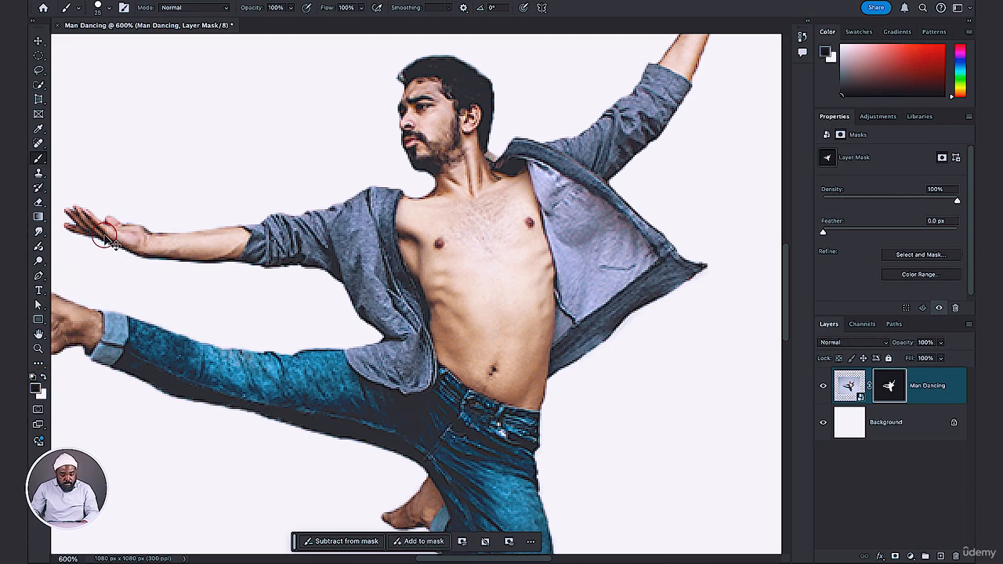
{"action": "key", "text": "ctrl+shift+z"}
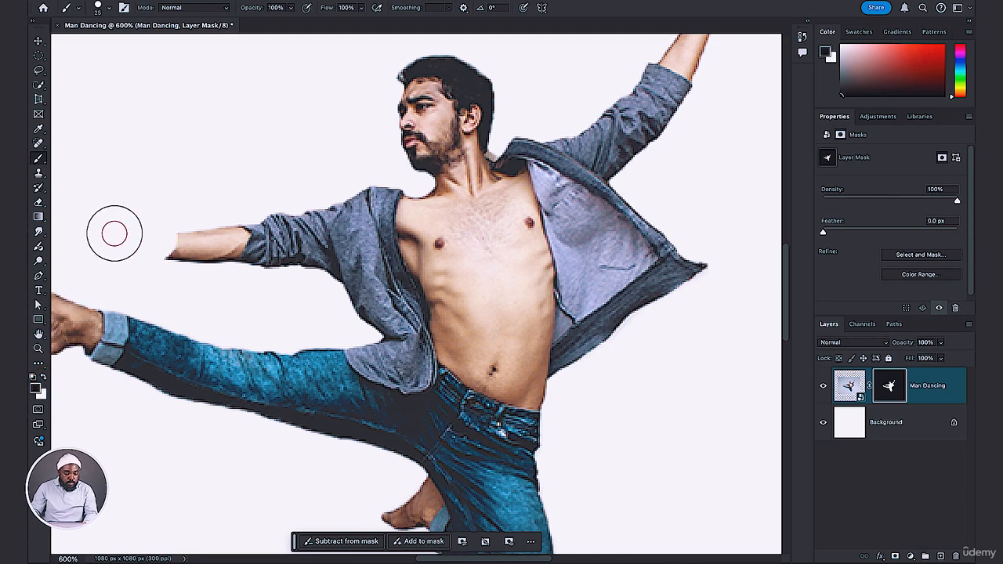
{"action": "left_click_drag", "start_coordinate": [115, 232], "coordinate": [145, 239]}
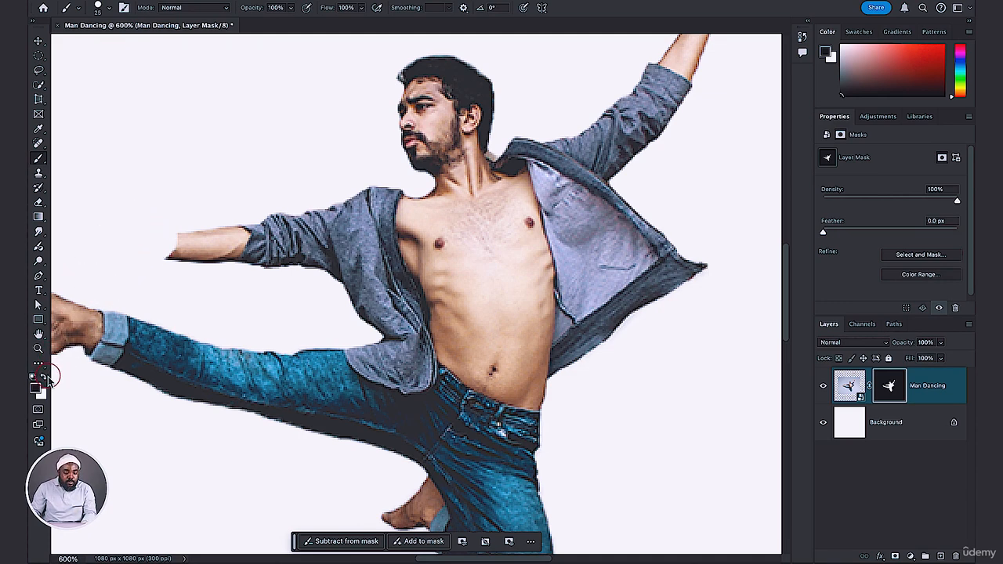
{"action": "left_click", "coordinate": [45, 378]}
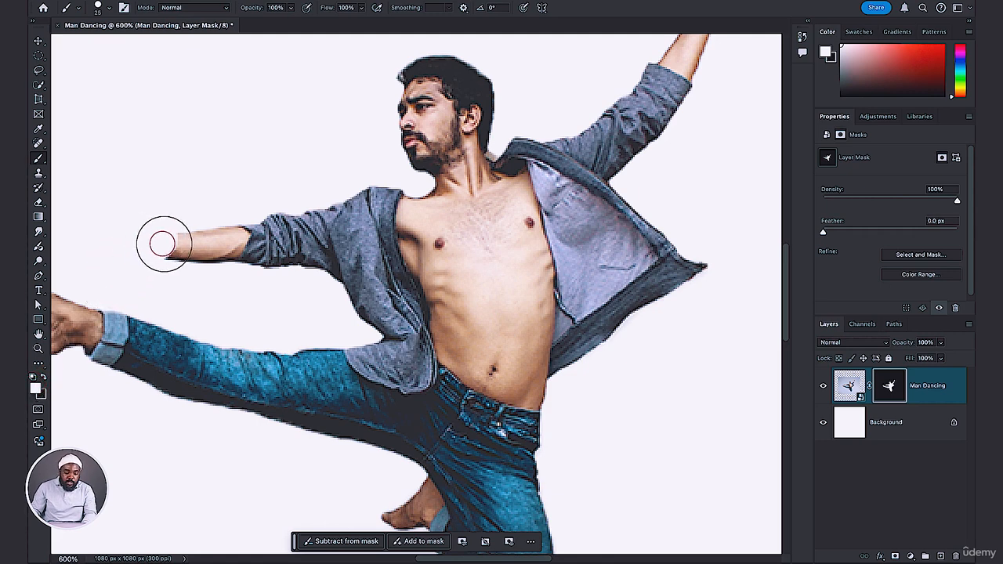
{"action": "mouse_move", "coordinate": [161, 242]}
{"action": "left_mouse_down"}
{"action": "mouse_move", "coordinate": [78, 219]}
{"action": "mouse_move", "coordinate": [84, 201]}
{"action": "mouse_move", "coordinate": [76, 210]}
{"action": "mouse_move", "coordinate": [93, 200]}
{"action": "mouse_move", "coordinate": [225, 217]}
{"action": "left_mouse_up"}
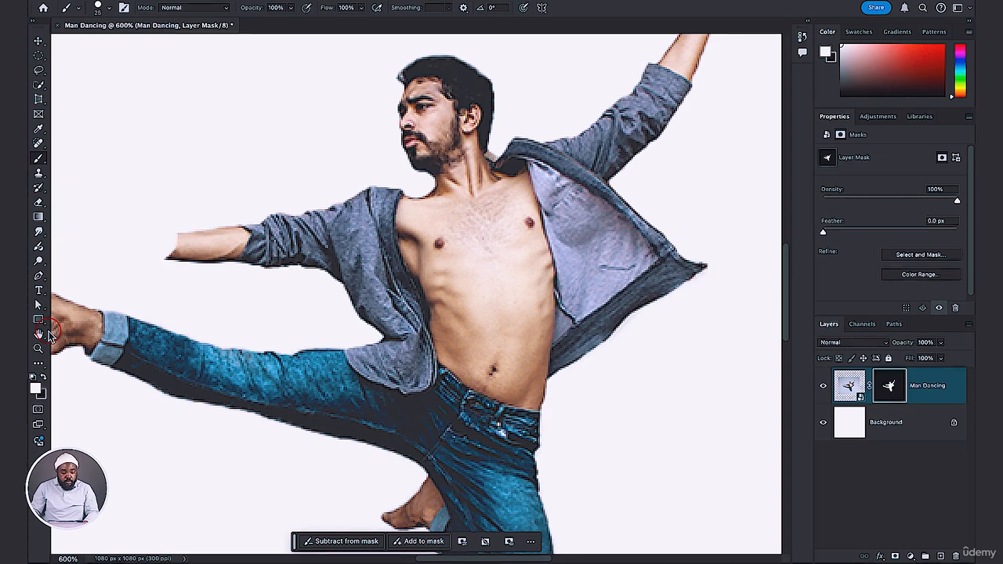
{"action": "key", "text": "ctrl+z"}
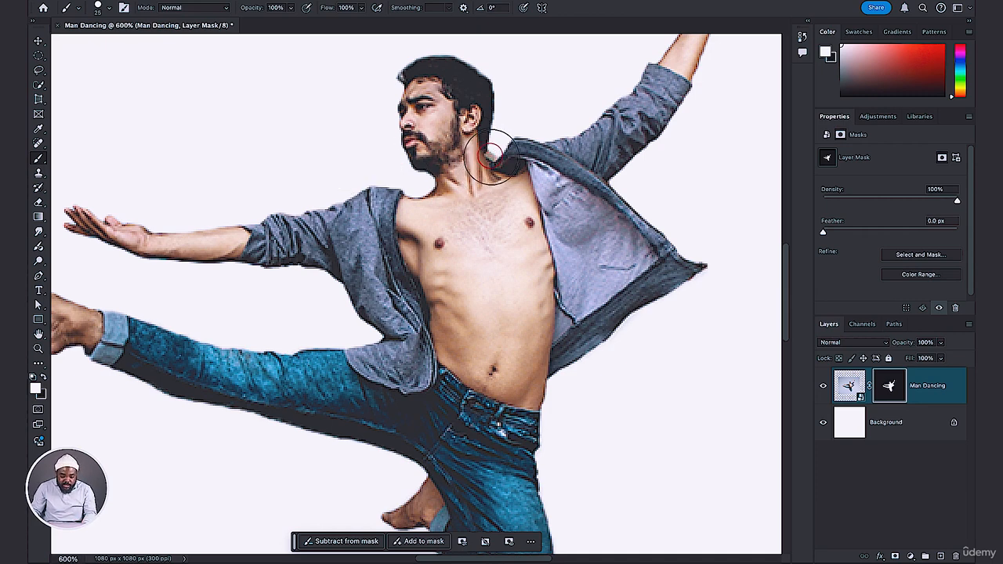
- Paint out the leftover background patch between the neck and collar on the mask, using black and a 1 px Hard Round brush
{"action": "left_click_drag", "start_coordinate": [485, 151], "coordinate": [496, 154]}
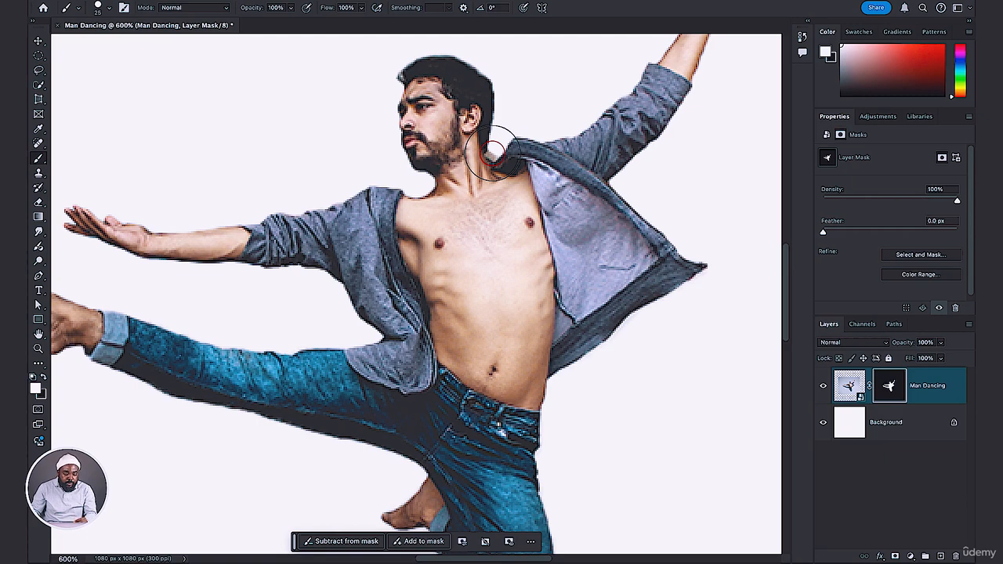
{"action": "key", "text": "ctrl+plus"}
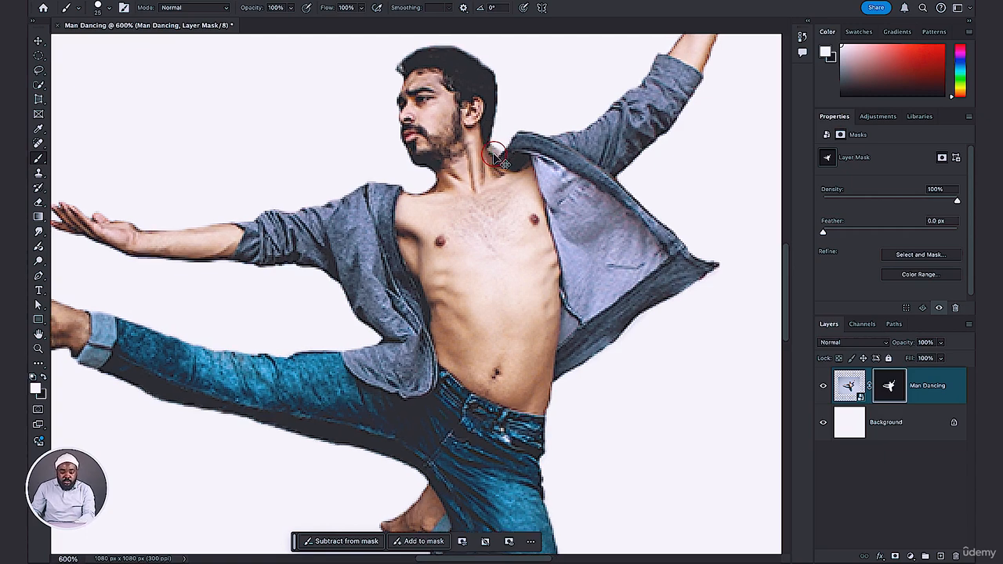
{"action": "key", "text": "ctrl+plus"}
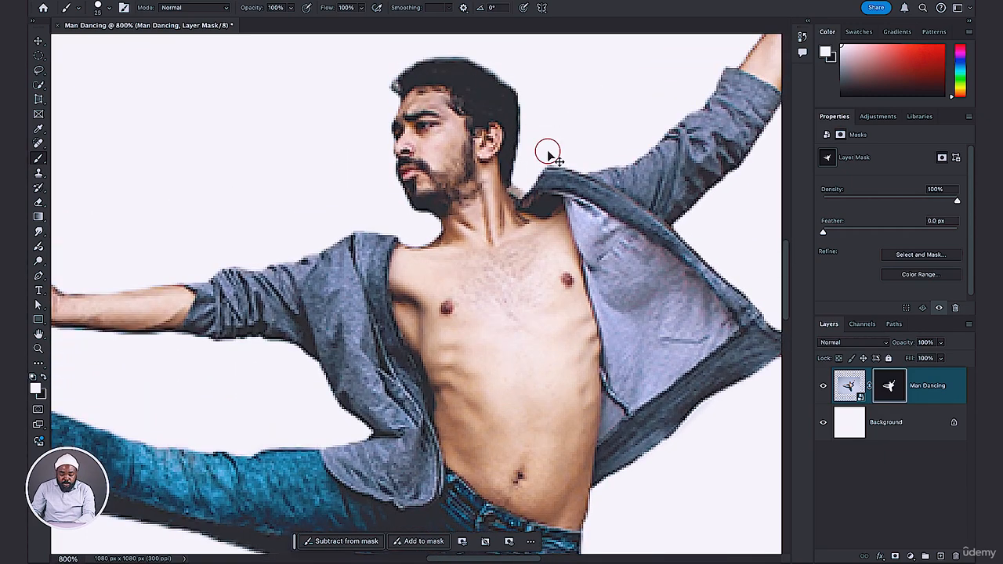
{"action": "key", "text": "ctrl+plus"}
{"action": "key", "text": "ctrl+plus"}
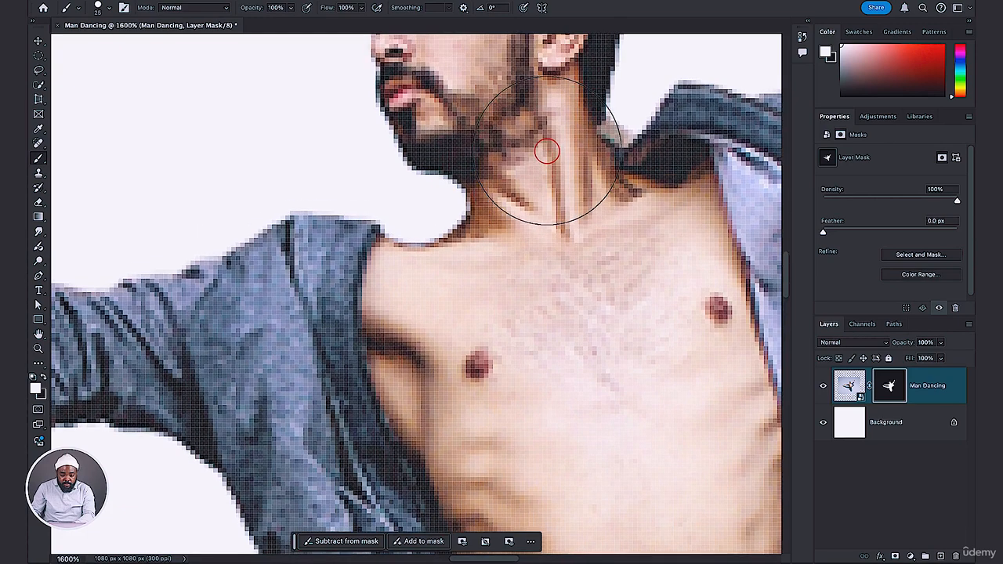
{"action": "scroll", "coordinate": [547, 151], "scroll_direction": "up", "scroll_amount": 1}
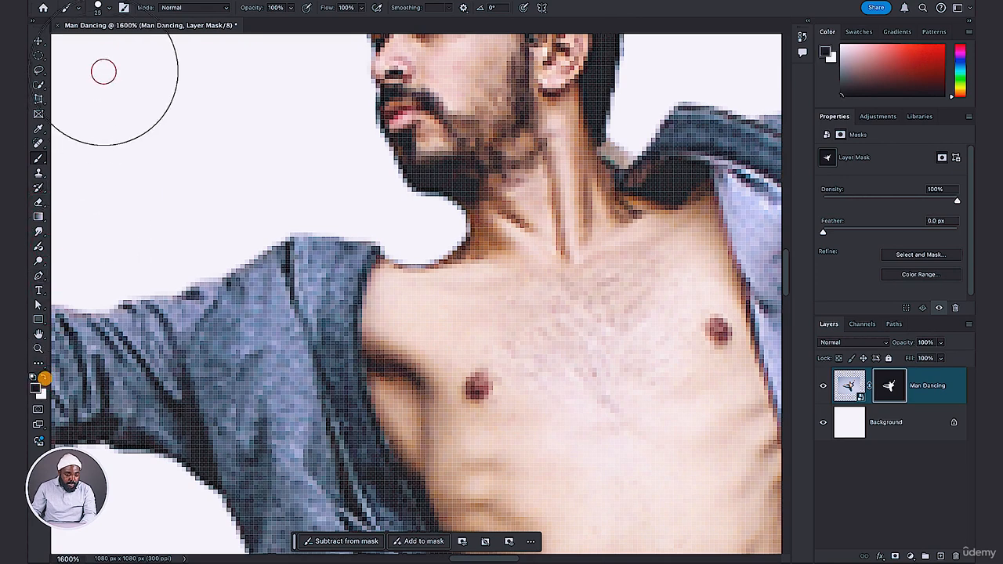
{"action": "left_click", "coordinate": [108, 10]}
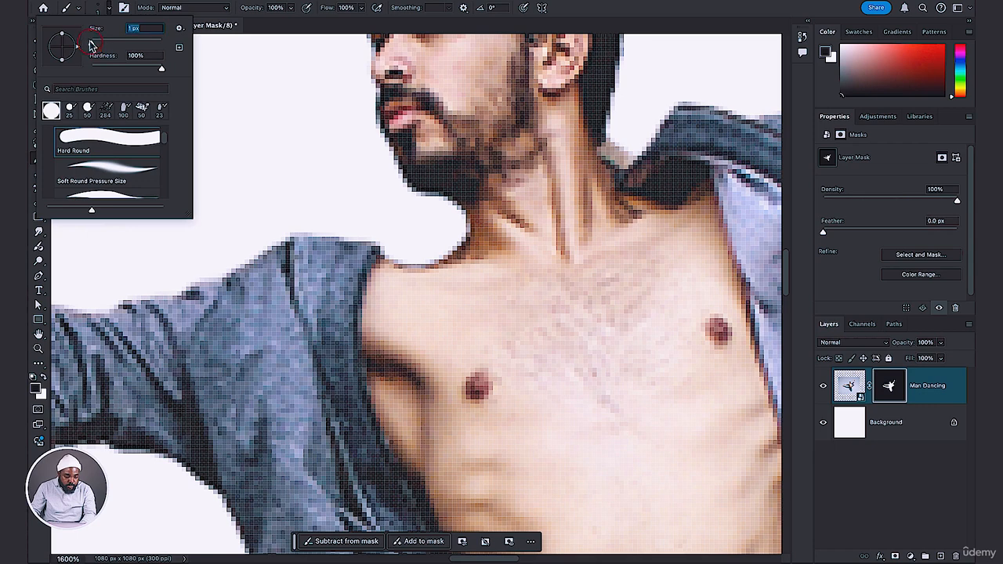
{"action": "left_click", "coordinate": [108, 10]}
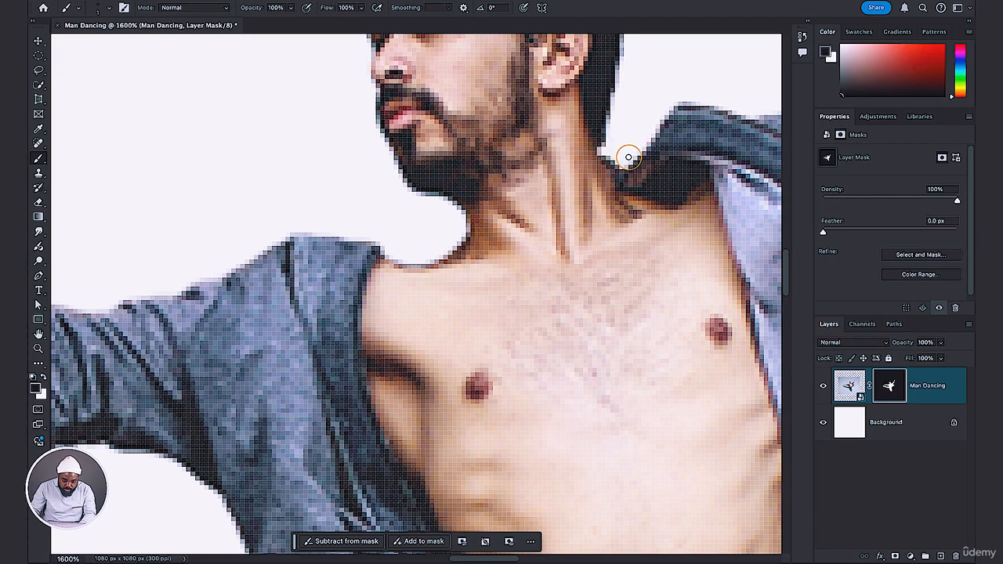
- Try the Supreme Spatter preset from Kyle's Spatter Brushes for the mask brush, with its size set to 146 px
{"action": "key", "text": "super+minus"}
{"action": "key", "text": "super+minus"}
{"action": "key", "text": "super+minus"}
{"action": "key", "text": "super+minus"}
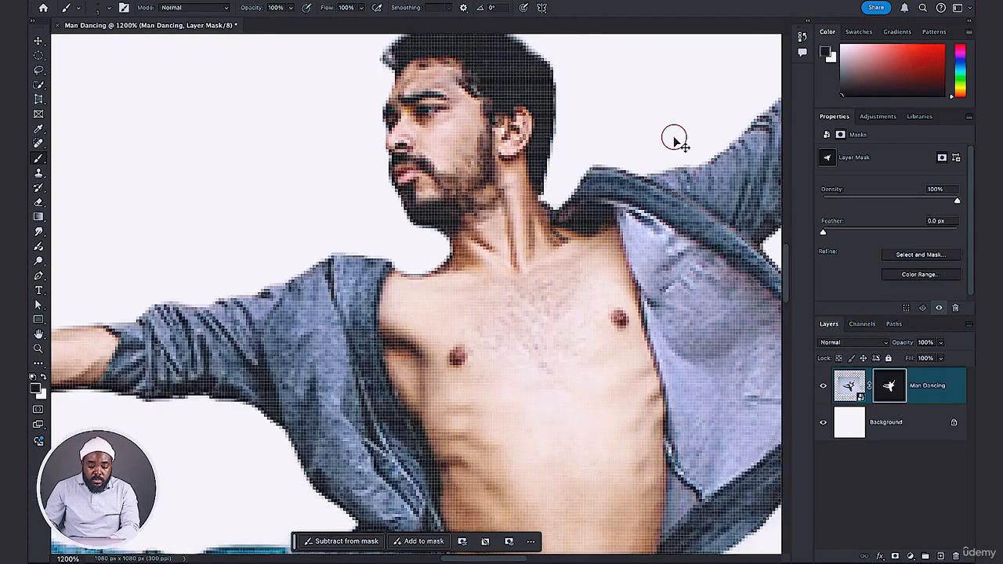
{"action": "key", "text": "super+minus"}
{"action": "key", "text": "super+minus"}
{"action": "key", "text": "super+minus"}
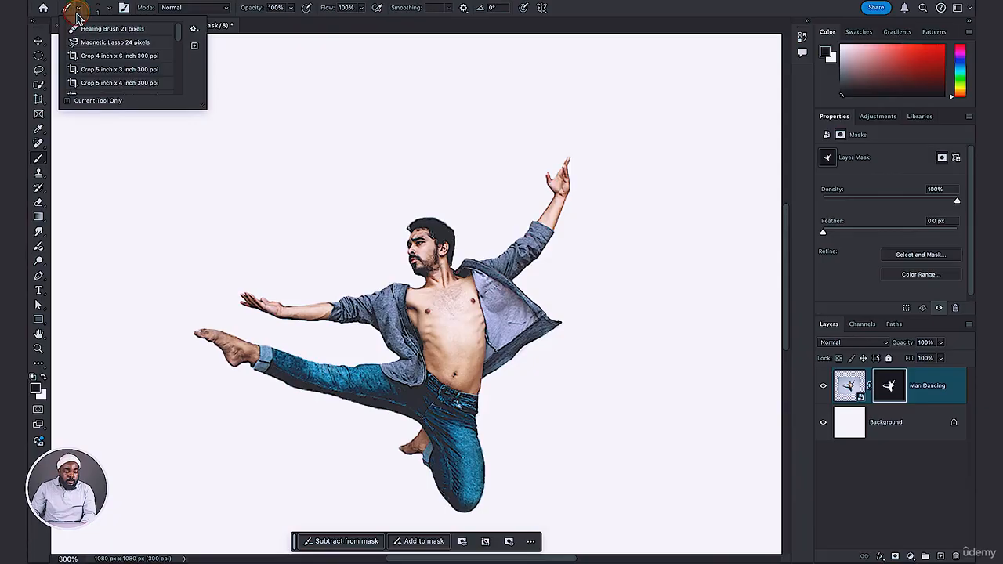
{"action": "left_click", "coordinate": [74, 9]}
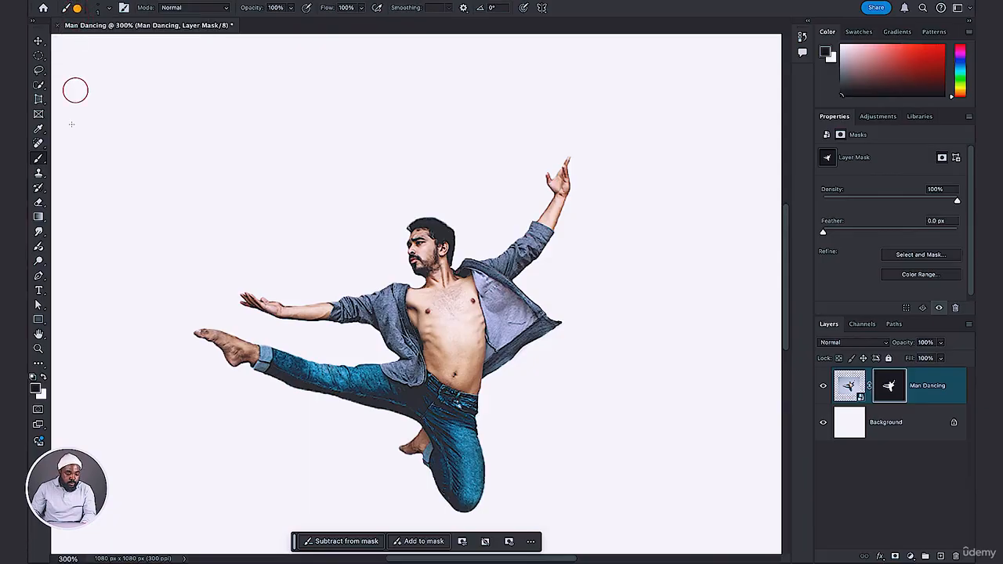
{"action": "left_click", "coordinate": [38, 159]}
{"action": "left_click", "coordinate": [109, 9]}
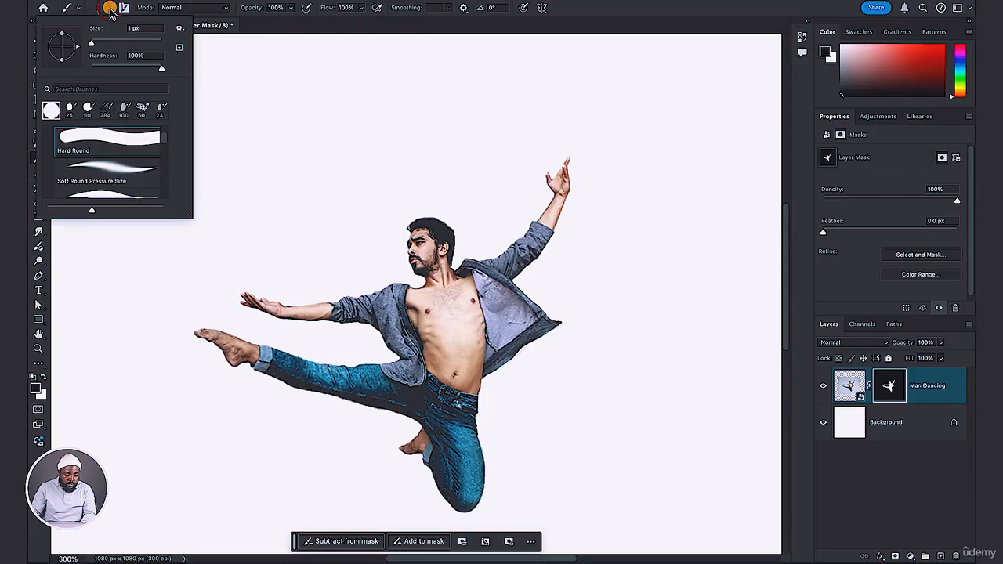
{"action": "left_click", "coordinate": [106, 110]}
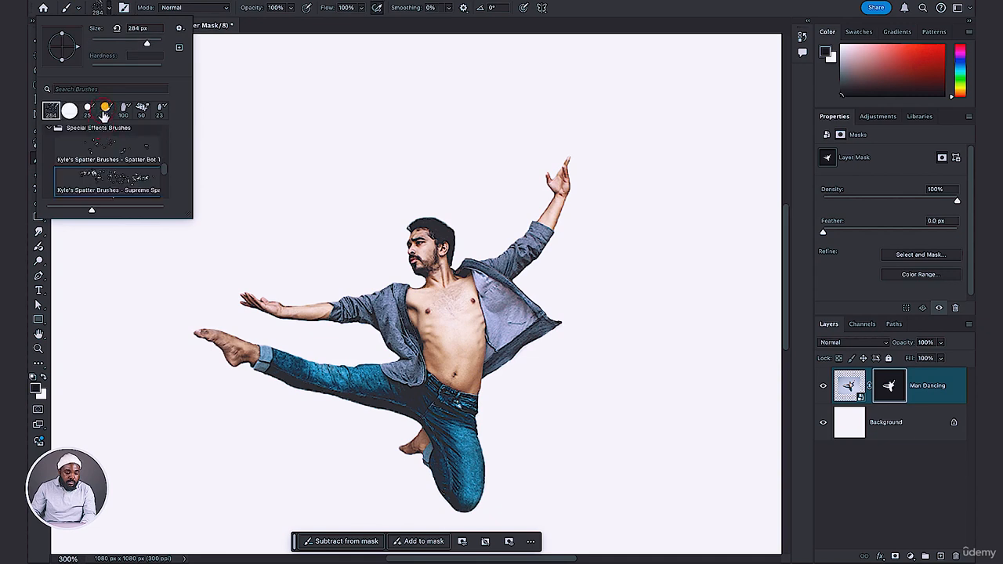
{"action": "mouse_move", "coordinate": [146, 45]}
{"action": "left_mouse_down"}
{"action": "mouse_move", "coordinate": [111, 45]}
{"action": "mouse_move", "coordinate": [134, 45]}
{"action": "left_mouse_up"}
- Switch to the Soft Round brush with 0% hardness and set its size to 43 px
{"action": "left_click", "coordinate": [71, 109]}
{"action": "scroll", "coordinate": [88, 150], "scroll_direction": "up", "scroll_amount": 10}
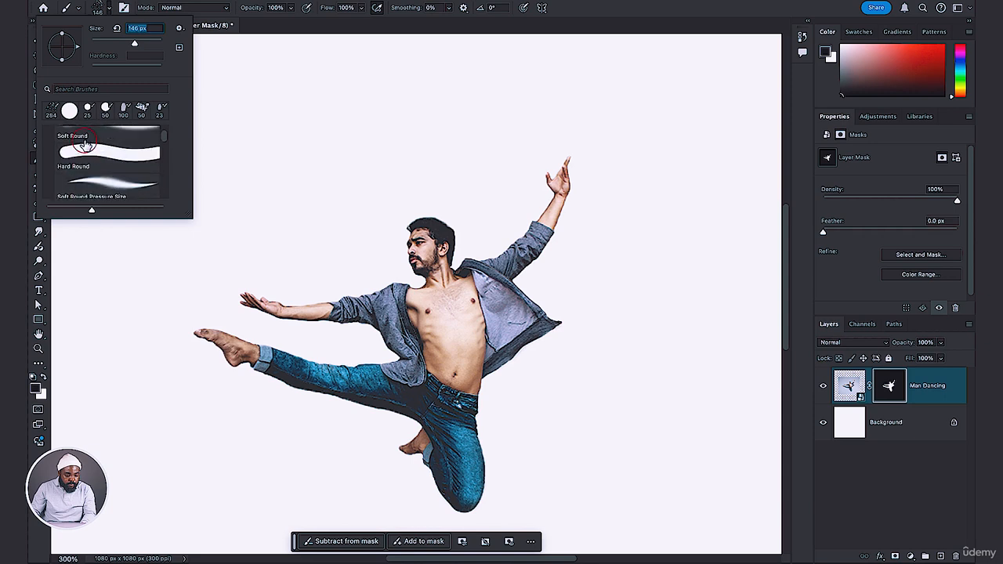
{"action": "left_click", "coordinate": [79, 151]}
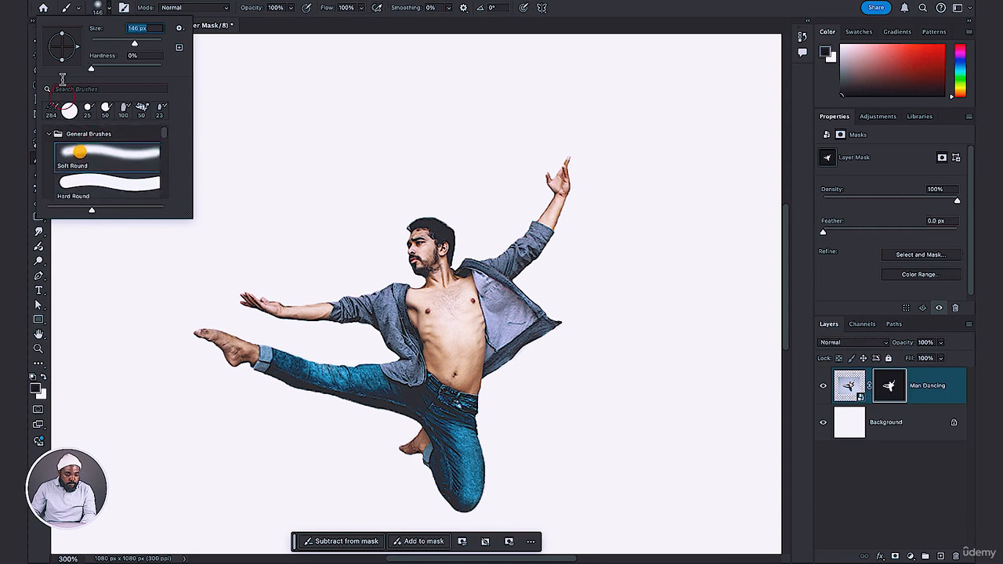
{"action": "left_click_drag", "start_coordinate": [123, 46], "coordinate": [110, 45]}
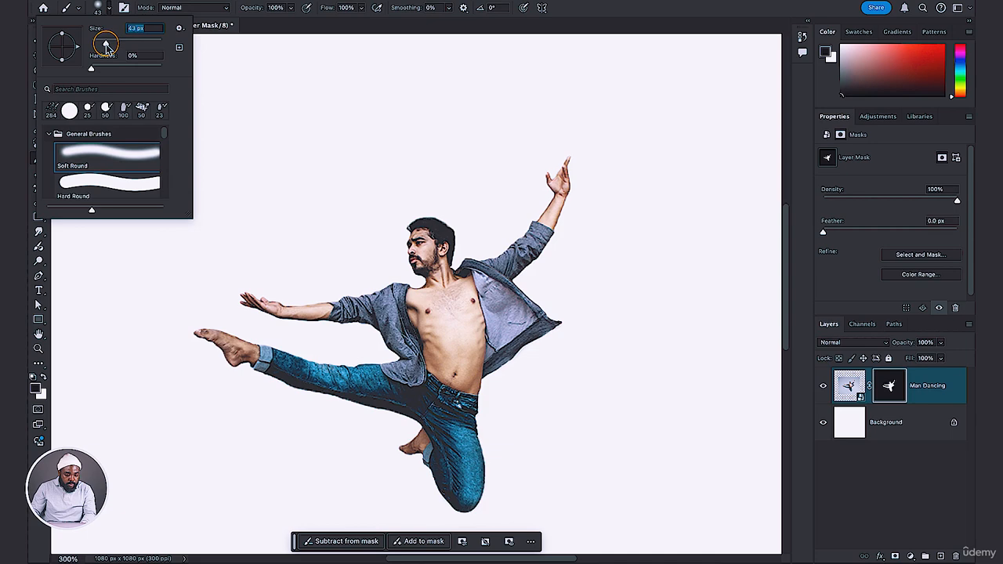
{"action": "left_click", "coordinate": [111, 9]}
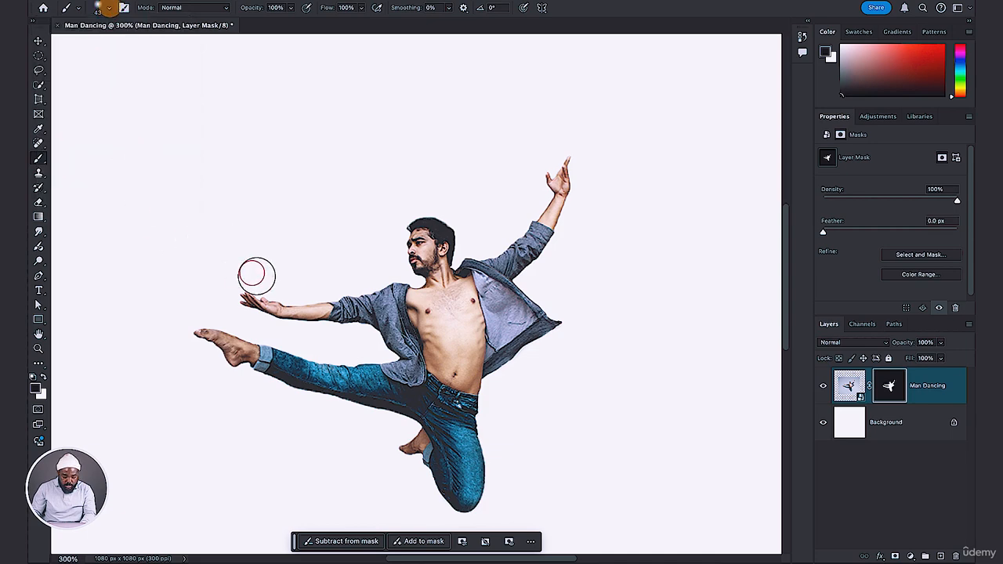
- Try painting the toes of the outstretched foot out of the mask with the soft black brush, and undo the stroke
{"action": "key", "text": "ctrl+plus"}
{"action": "key", "text": "ctrl+plus"}
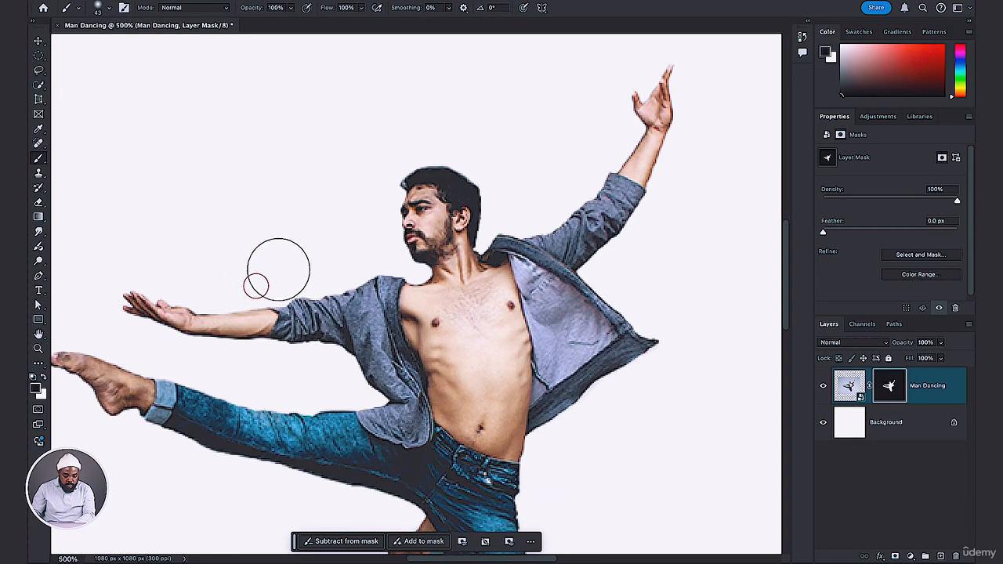
{"action": "key", "text": "ctrl+plus"}
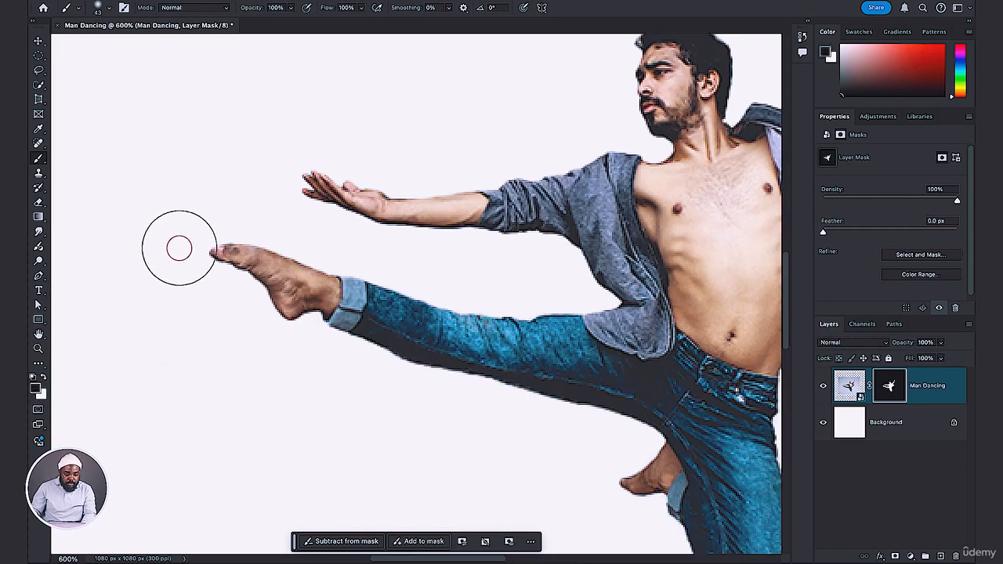
{"action": "mouse_move", "coordinate": [180, 248]}
{"action": "left_mouse_down"}
{"action": "mouse_move", "coordinate": [251, 261]}
{"action": "mouse_move", "coordinate": [239, 260]}
{"action": "left_mouse_up"}
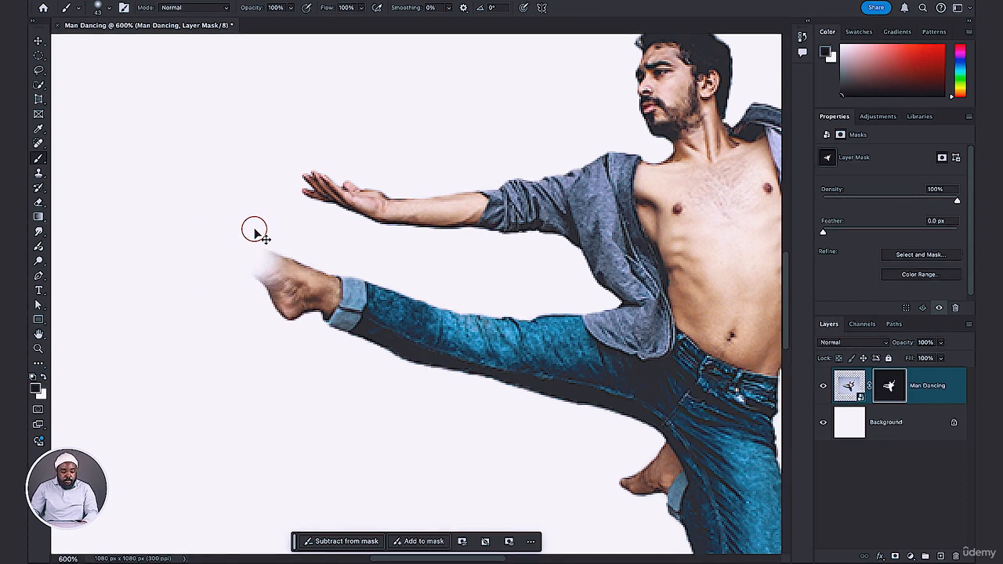
{"action": "key", "text": "ctrl+z"}
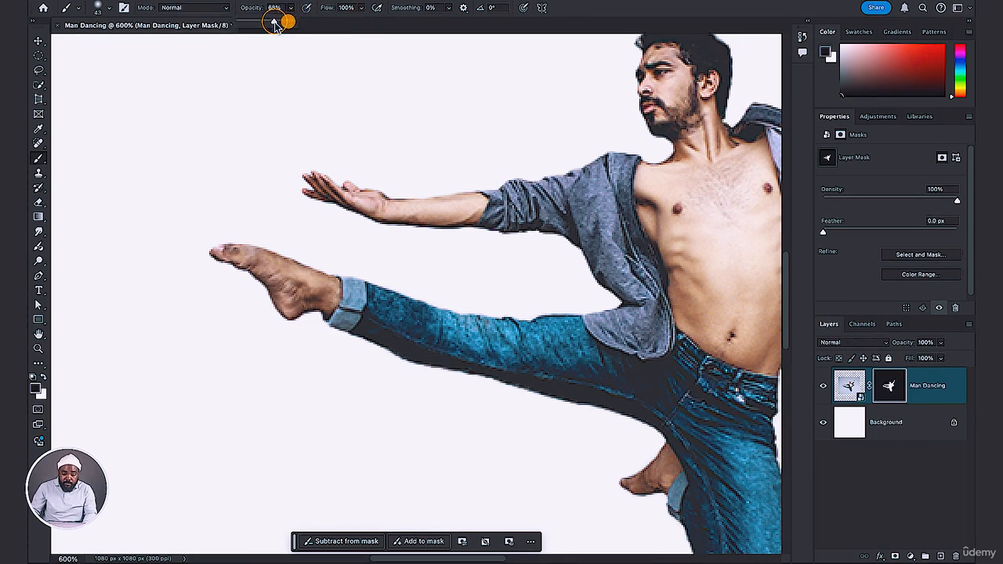
- Set the brush opacity to 43% and partly fade the toes and the upper edge of the outstretched hand and forearm on the mask
{"action": "left_click_drag", "start_coordinate": [274, 22], "coordinate": [264, 27]}
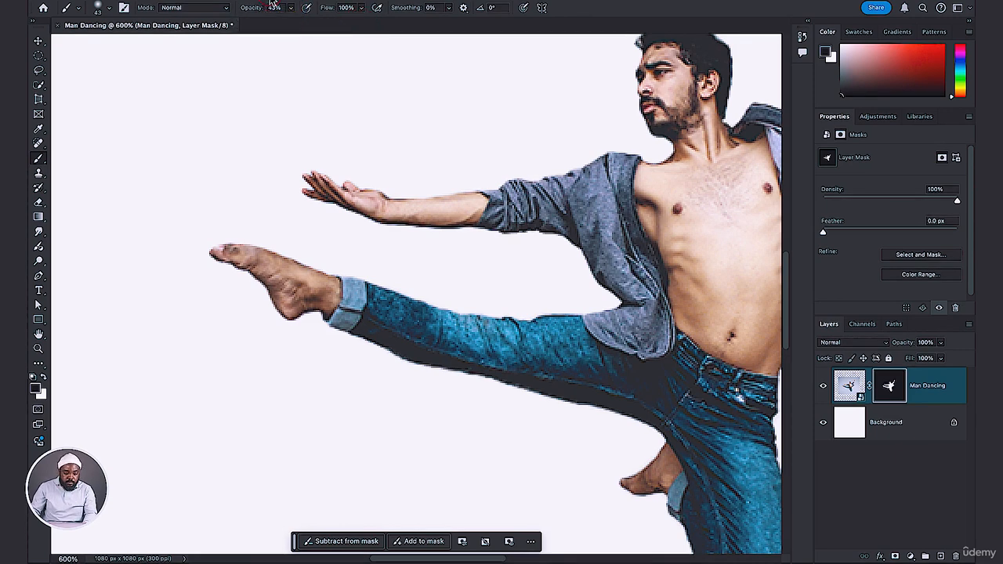
{"action": "mouse_move", "coordinate": [197, 240]}
{"action": "left_mouse_down"}
{"action": "mouse_move", "coordinate": [214, 233]}
{"action": "mouse_move", "coordinate": [195, 267]}
{"action": "mouse_move", "coordinate": [216, 256]}
{"action": "mouse_move", "coordinate": [226, 281]}
{"action": "mouse_move", "coordinate": [209, 247]}
{"action": "mouse_move", "coordinate": [236, 219]}
{"action": "left_mouse_up"}
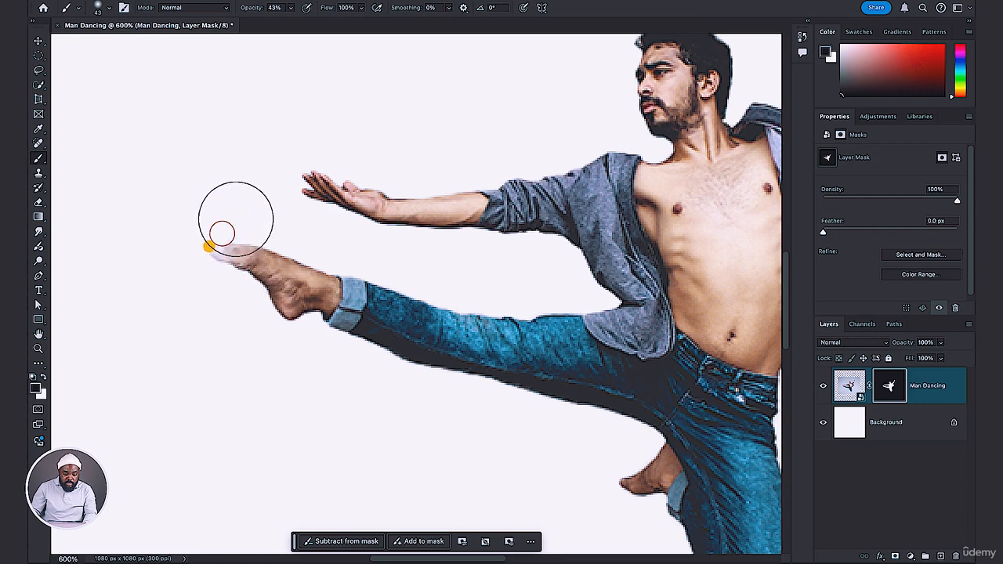
{"action": "left_click", "coordinate": [312, 161]}
{"action": "left_click", "coordinate": [343, 169]}
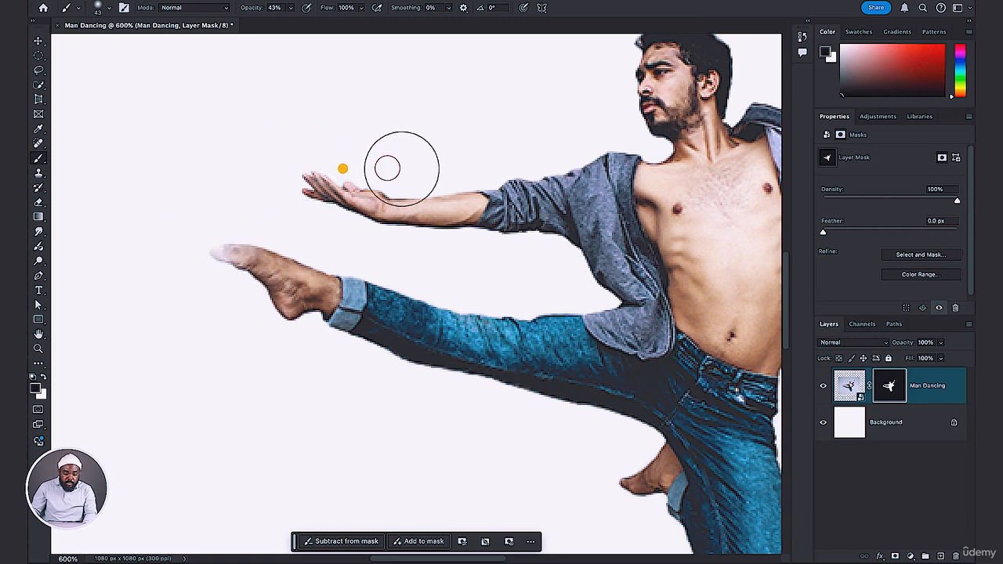
{"action": "left_click", "coordinate": [399, 179]}
{"action": "left_click", "coordinate": [452, 184]}
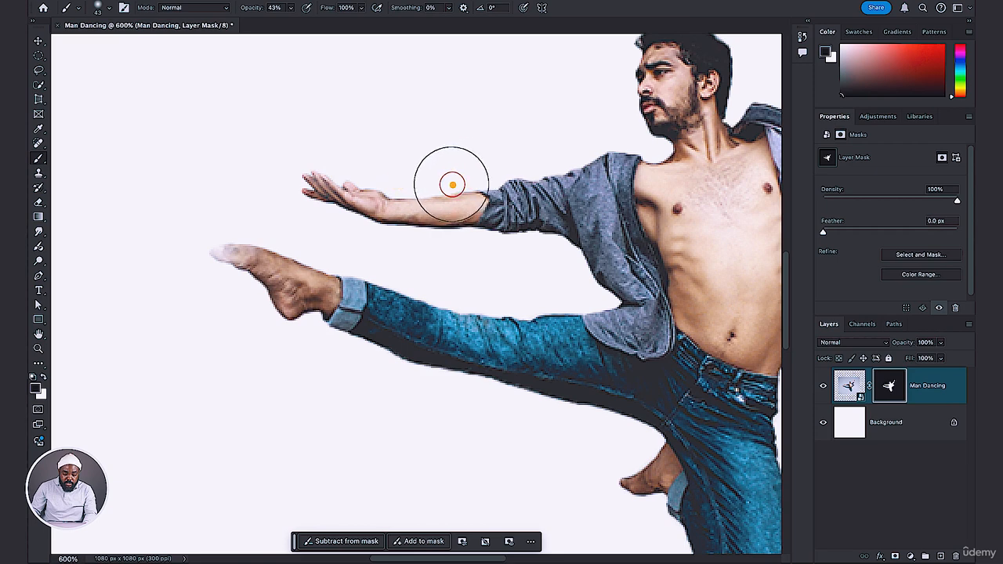
{"action": "left_click", "coordinate": [407, 181]}
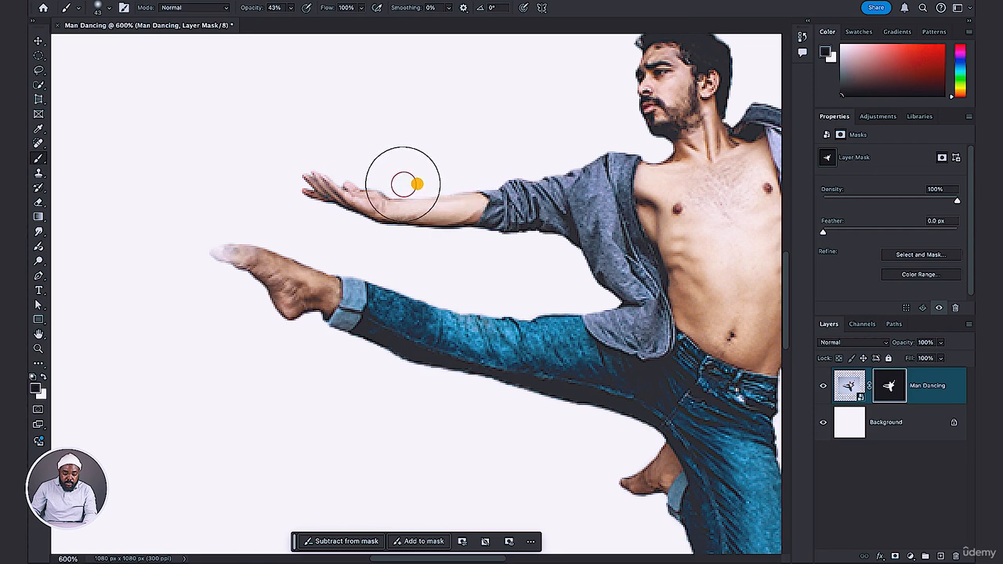
- Dab the 43% soft black brush on the mask along the edge of the dancer's chin and face to fade it
{"action": "left_click", "coordinate": [639, 130]}
{"action": "left_click", "coordinate": [622, 96]}
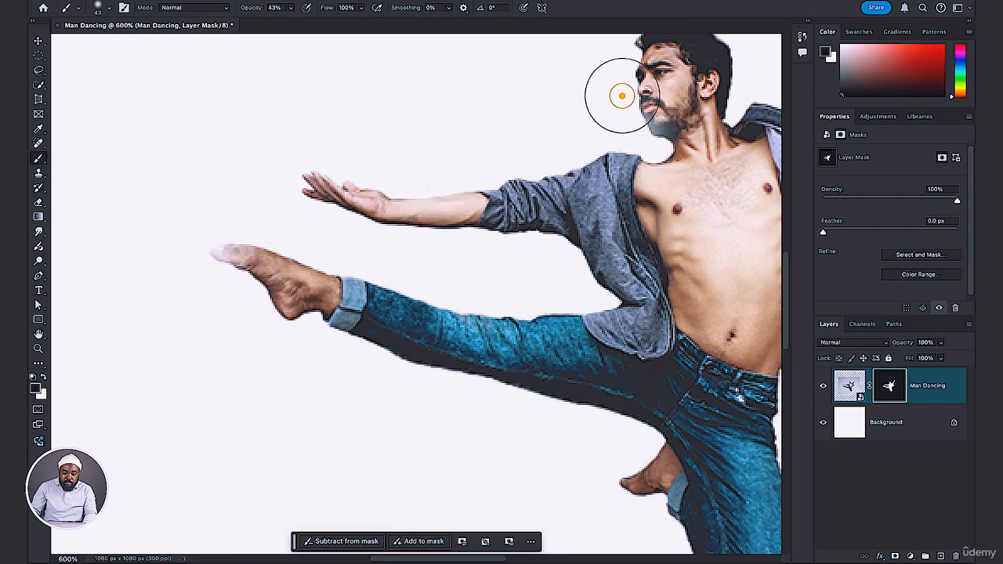
{"action": "left_click", "coordinate": [618, 67]}
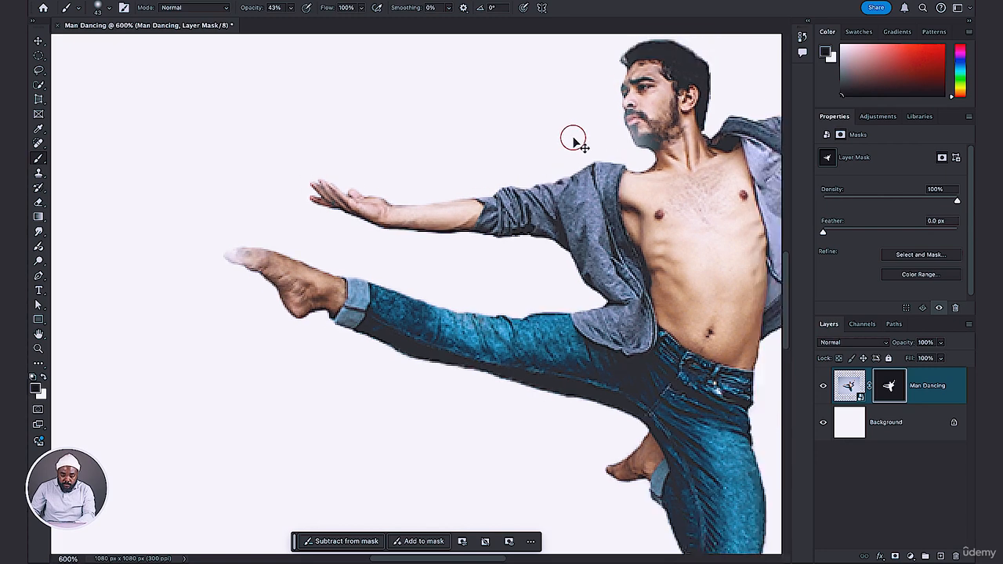
- Switch to the Supreme Spatter brush from Kyle's Spatter Brushes and set its size to 54 px
{"action": "key", "text": "super+minus"}
{"action": "key", "text": "super+minus"}
{"action": "key", "text": "super+minus"}
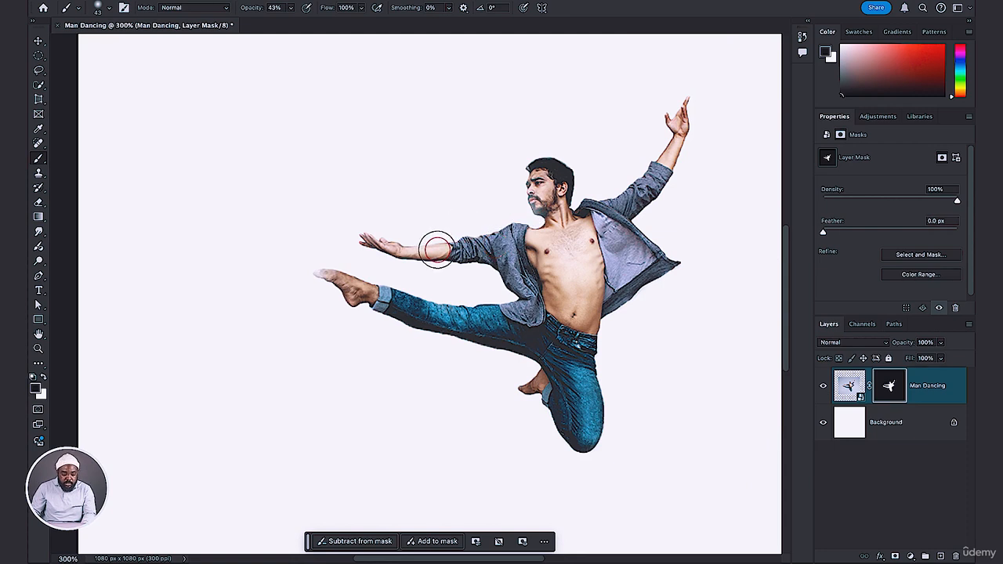
{"action": "left_click", "coordinate": [110, 9]}
{"action": "left_click", "coordinate": [72, 111]}
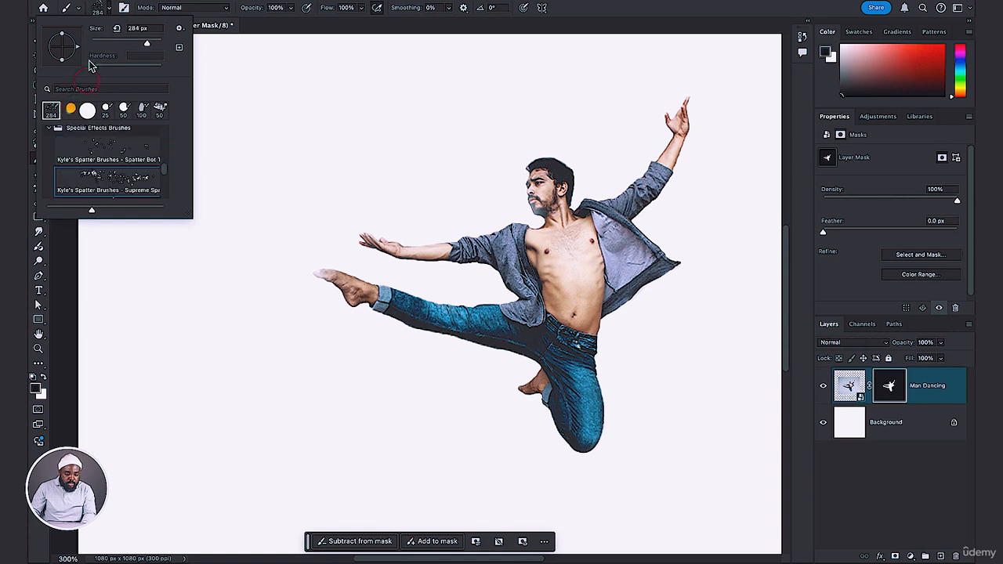
{"action": "left_click", "coordinate": [110, 9]}
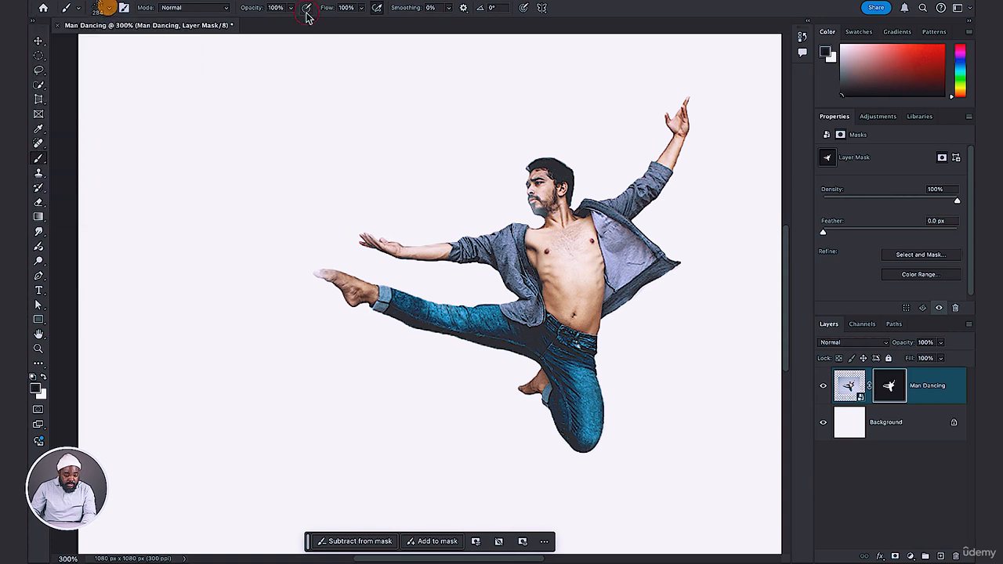
{"action": "left_click", "coordinate": [112, 11]}
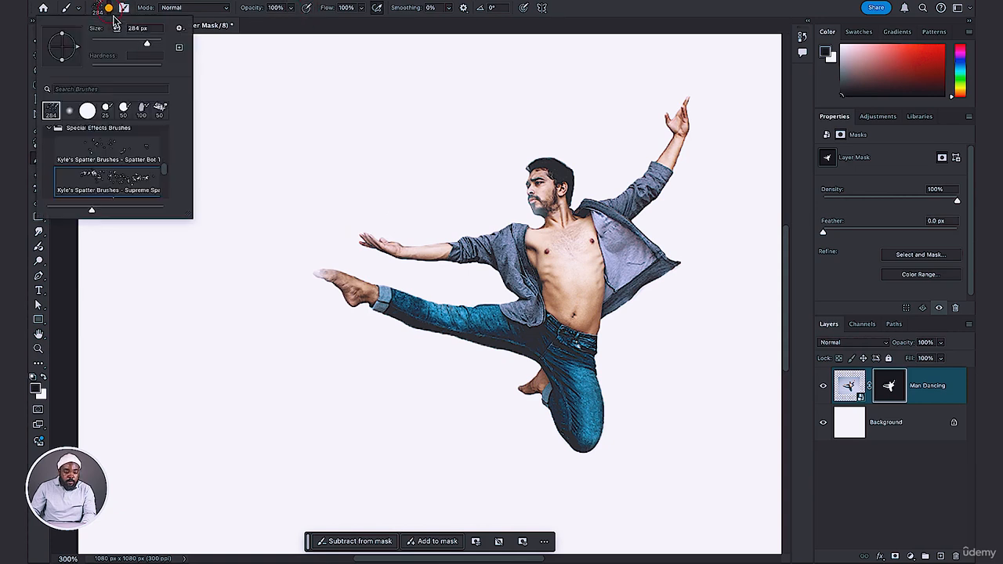
{"action": "left_click_drag", "start_coordinate": [144, 47], "coordinate": [117, 44]}
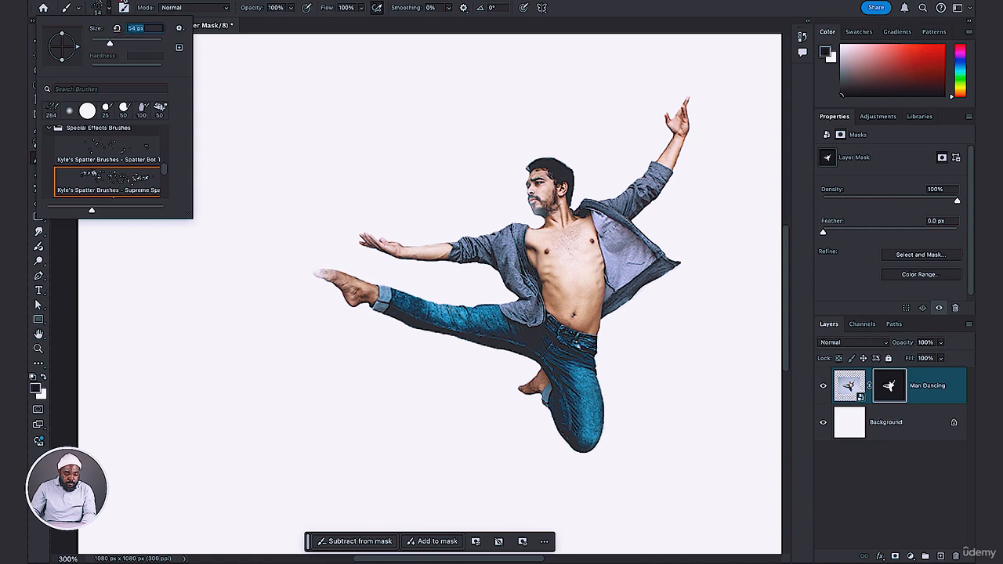
{"action": "left_click", "coordinate": [121, 2]}
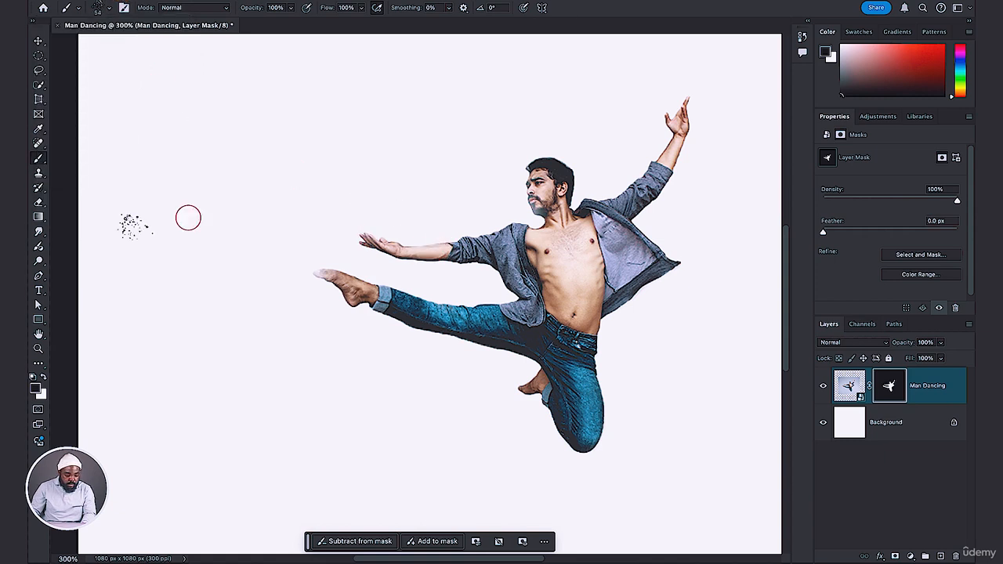
- Paint spatter marks in black on the mask over the outstretched hand and forearm
{"action": "key", "text": "ctrl+plus"}
{"action": "key", "text": "ctrl+plus"}
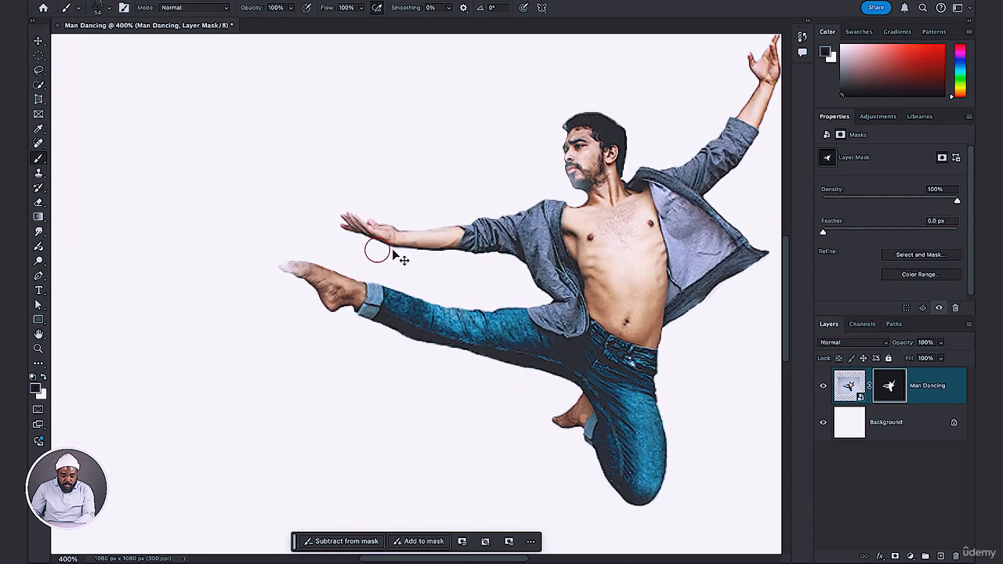
{"action": "key", "text": "ctrl+plus"}
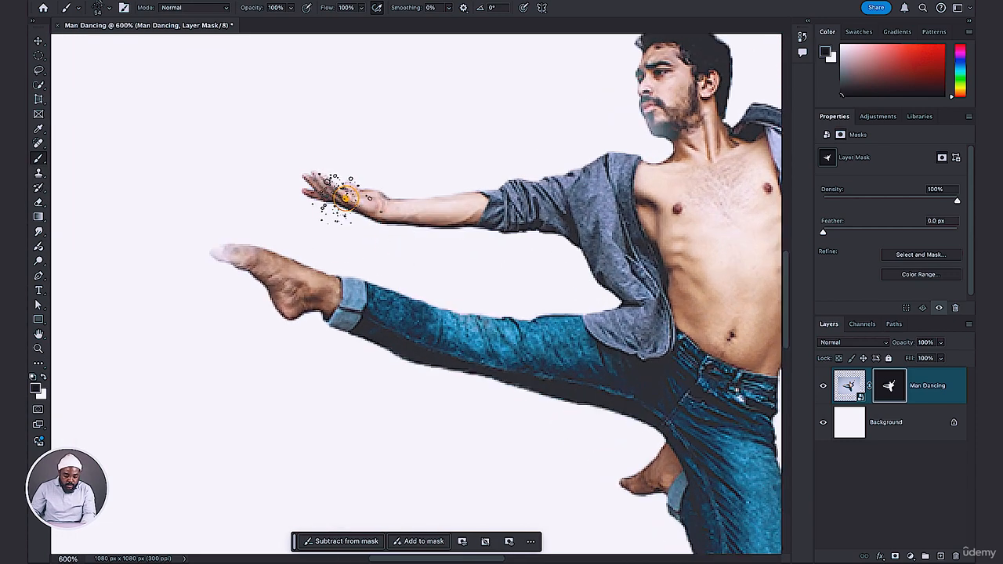
{"action": "mouse_move", "coordinate": [338, 194]}
{"action": "left_mouse_down"}
{"action": "mouse_move", "coordinate": [502, 215]}
{"action": "mouse_move", "coordinate": [297, 205]}
{"action": "left_mouse_up"}
{"action": "left_click", "coordinate": [439, 221]}
{"action": "left_click", "coordinate": [469, 205]}
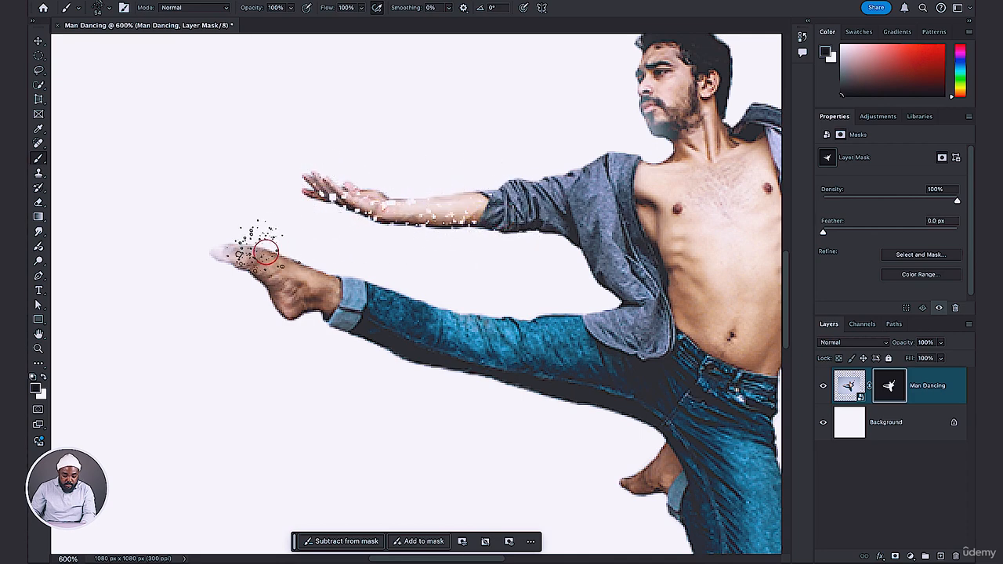
- Spatter the mask over the outstretched foot and jeans leg, and go over the hand and forearm again
{"action": "mouse_move", "coordinate": [258, 252]}
{"action": "left_mouse_down"}
{"action": "mouse_move", "coordinate": [272, 273]}
{"action": "mouse_move", "coordinate": [334, 308]}
{"action": "mouse_move", "coordinate": [430, 320]}
{"action": "mouse_move", "coordinate": [488, 343]}
{"action": "left_mouse_up"}
{"action": "left_click", "coordinate": [407, 334]}
{"action": "mouse_move", "coordinate": [408, 334]}
{"action": "left_mouse_down"}
{"action": "mouse_move", "coordinate": [353, 290]}
{"action": "mouse_move", "coordinate": [381, 310]}
{"action": "mouse_move", "coordinate": [414, 313]}
{"action": "left_mouse_up"}
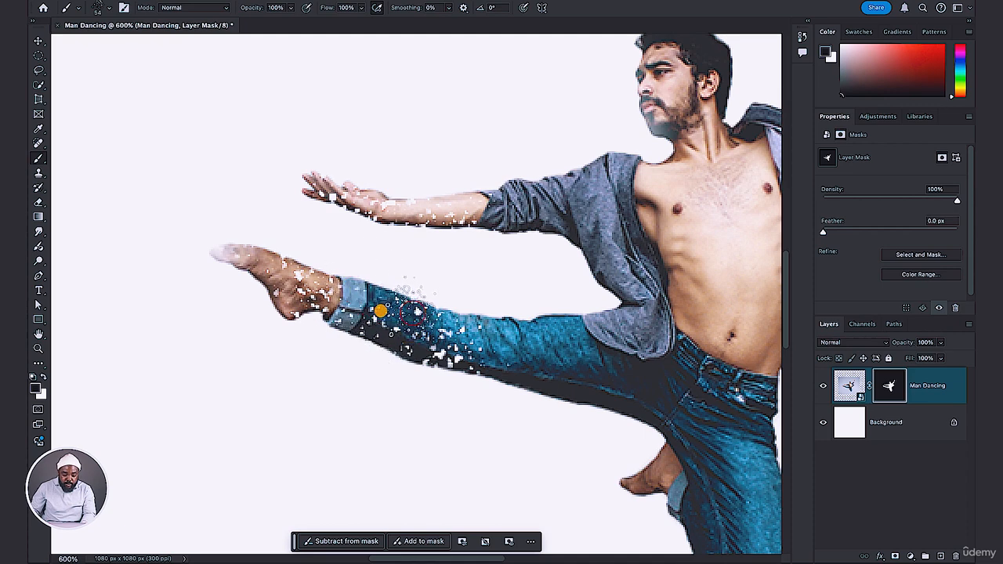
{"action": "left_click", "coordinate": [378, 349]}
{"action": "left_click", "coordinate": [387, 308]}
{"action": "left_click", "coordinate": [473, 334]}
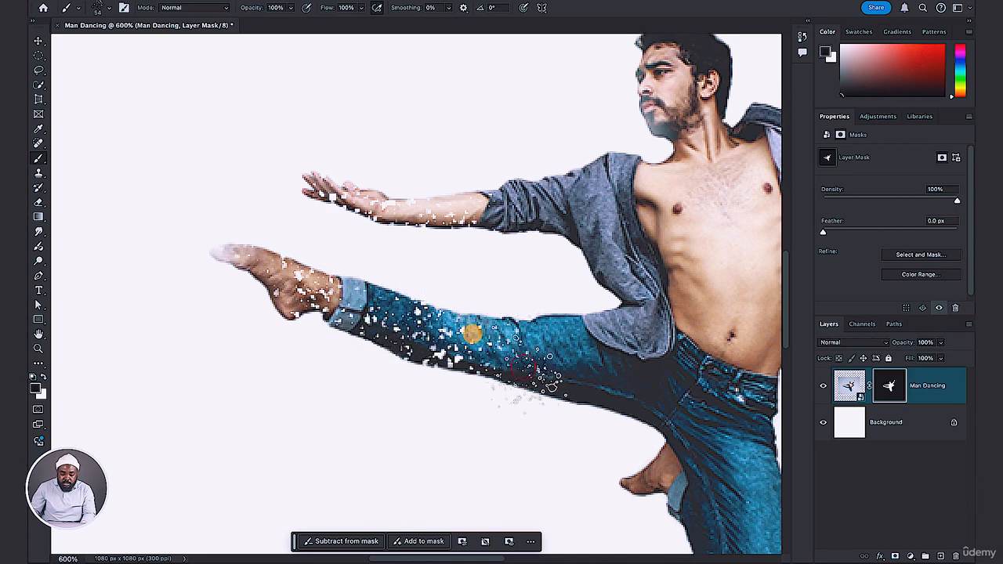
{"action": "left_click_drag", "start_coordinate": [522, 372], "coordinate": [489, 347]}
{"action": "mouse_move", "coordinate": [405, 336]}
{"action": "left_mouse_down"}
{"action": "mouse_move", "coordinate": [259, 274]}
{"action": "mouse_move", "coordinate": [195, 224]}
{"action": "left_mouse_up"}
{"action": "left_click_drag", "start_coordinate": [306, 194], "coordinate": [405, 217]}
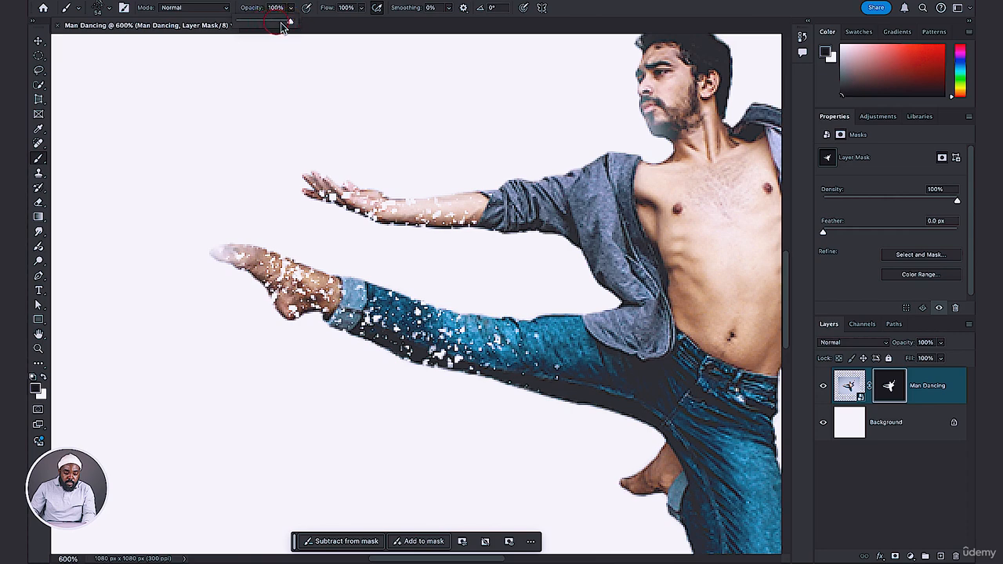
- Set the brush opacity to 42% and spatter the mask lightly over the face, torso and waist
{"action": "left_click_drag", "start_coordinate": [265, 22], "coordinate": [261, 22]}
{"action": "left_click_drag", "start_coordinate": [654, 94], "coordinate": [672, 114]}
{"action": "mouse_move", "coordinate": [635, 230]}
{"action": "left_mouse_down"}
{"action": "mouse_move", "coordinate": [676, 272]}
{"action": "mouse_move", "coordinate": [694, 252]}
{"action": "mouse_move", "coordinate": [717, 270]}
{"action": "mouse_move", "coordinate": [713, 358]}
{"action": "left_mouse_up"}
{"action": "mouse_move", "coordinate": [694, 395]}
{"action": "left_mouse_down"}
{"action": "mouse_move", "coordinate": [651, 407]}
{"action": "mouse_move", "coordinate": [595, 396]}
{"action": "mouse_move", "coordinate": [654, 348]}
{"action": "mouse_move", "coordinate": [702, 260]}
{"action": "mouse_move", "coordinate": [710, 172]}
{"action": "mouse_move", "coordinate": [669, 138]}
{"action": "mouse_move", "coordinate": [642, 94]}
{"action": "left_mouse_up"}
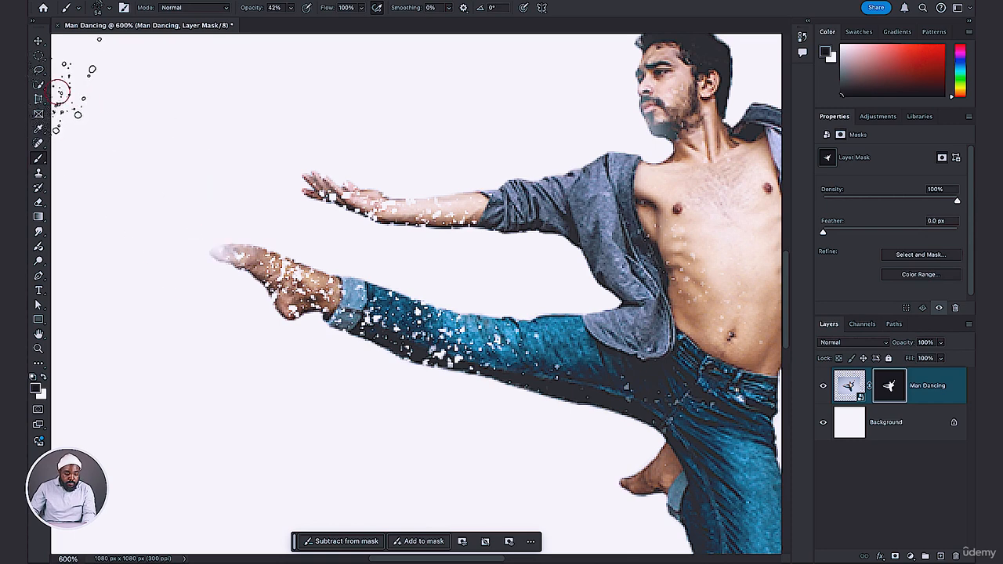
- Switch to the Move tool, then display the enlarged edit history and go back to its earliest states
{"action": "left_click", "coordinate": [37, 43]}
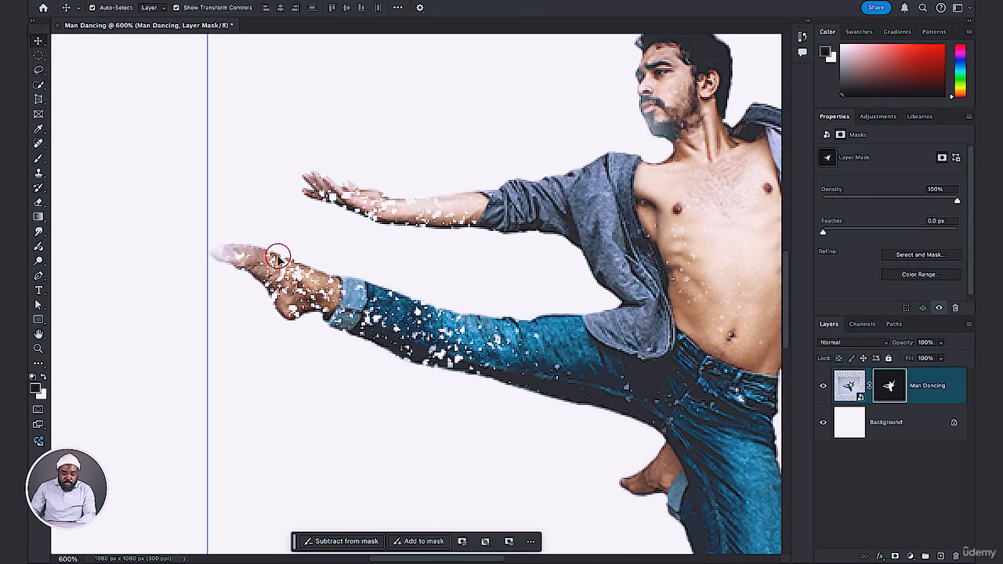
{"action": "key", "text": "ctrl+minus"}
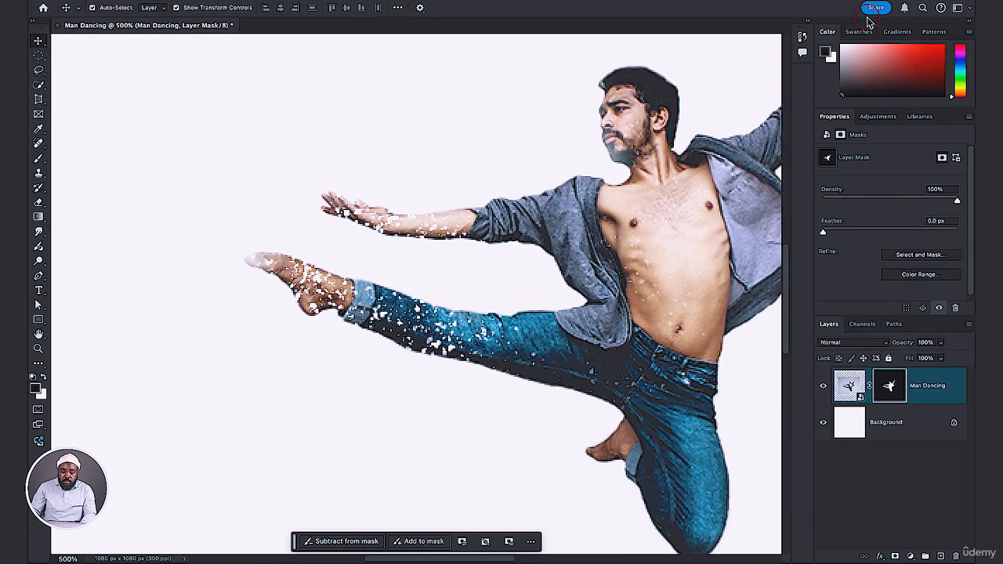
{"action": "left_click", "coordinate": [801, 38]}
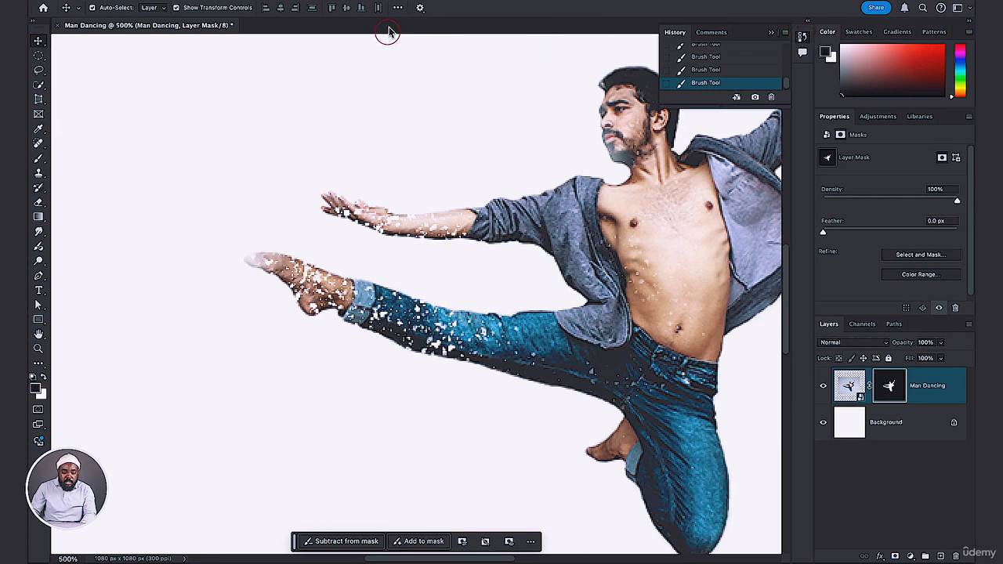
{"action": "left_click", "coordinate": [400, 2]}
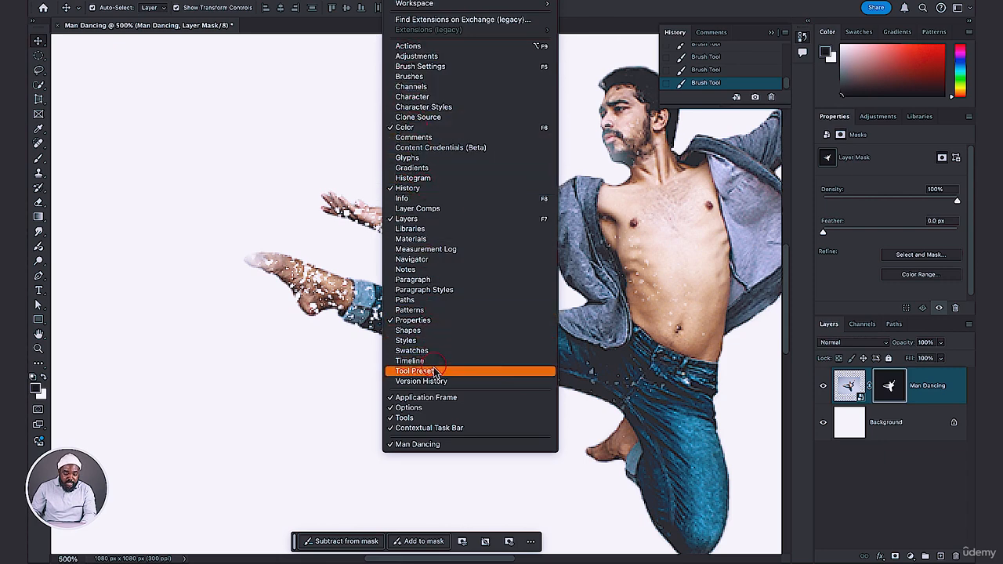
{"action": "left_click", "coordinate": [648, 27]}
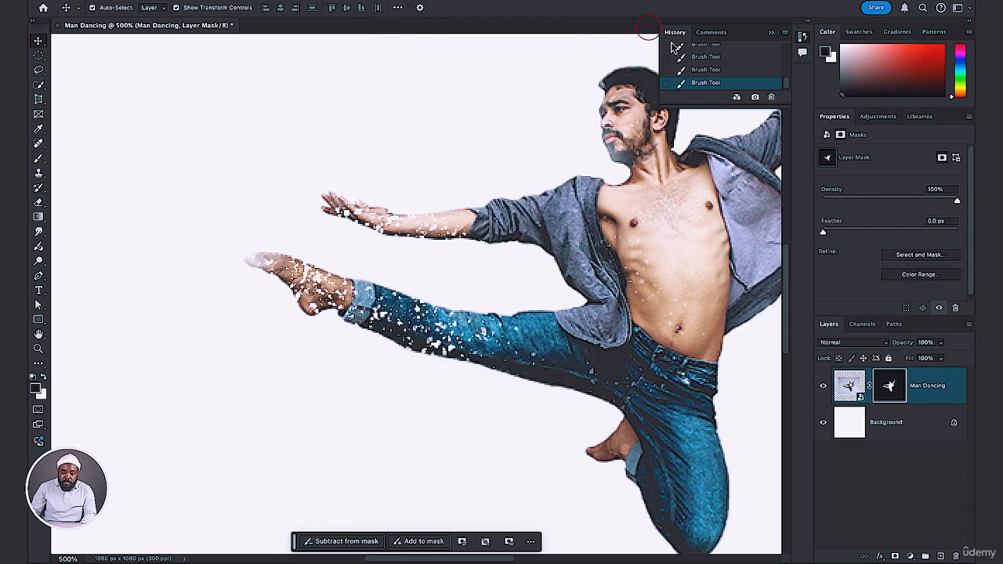
{"action": "mouse_move", "coordinate": [721, 110]}
{"action": "left_mouse_down"}
{"action": "mouse_move", "coordinate": [724, 260]}
{"action": "mouse_move", "coordinate": [756, 321]}
{"action": "mouse_move", "coordinate": [751, 337]}
{"action": "left_mouse_up"}
{"action": "scroll", "coordinate": [743, 290], "scroll_direction": "up", "scroll_amount": 10}
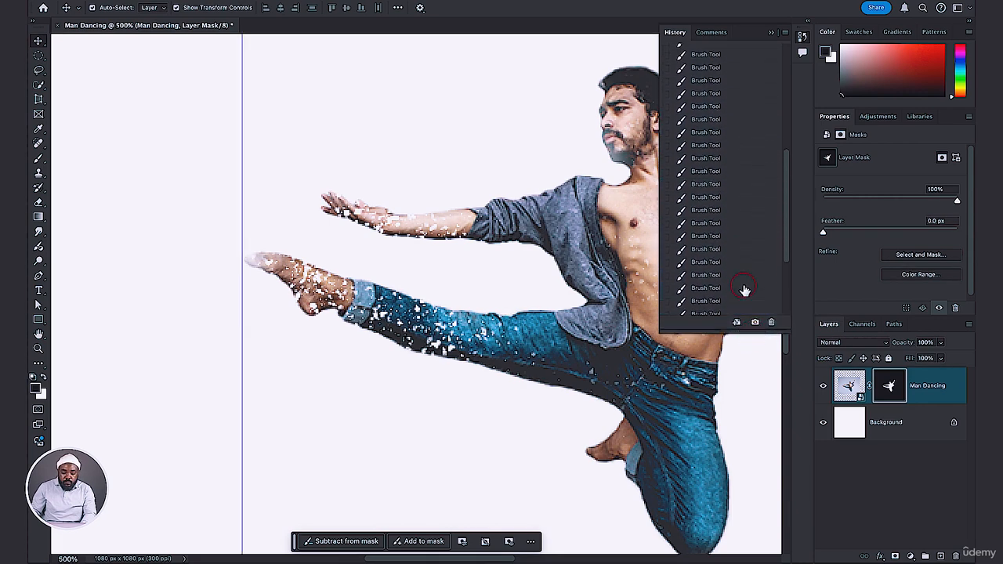
{"action": "scroll", "coordinate": [743, 289], "scroll_direction": "up", "scroll_amount": 1}
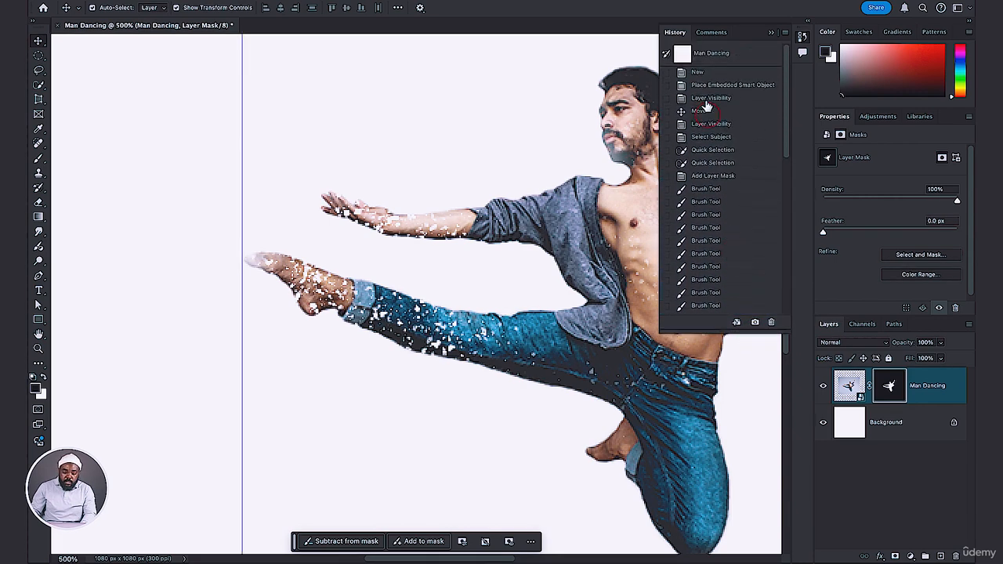
- Step through the history states from New, Place Embedded Smart Object and Move to Quick Selection, Add Layer Mask and the first brush strokes
{"action": "left_click", "coordinate": [698, 73]}
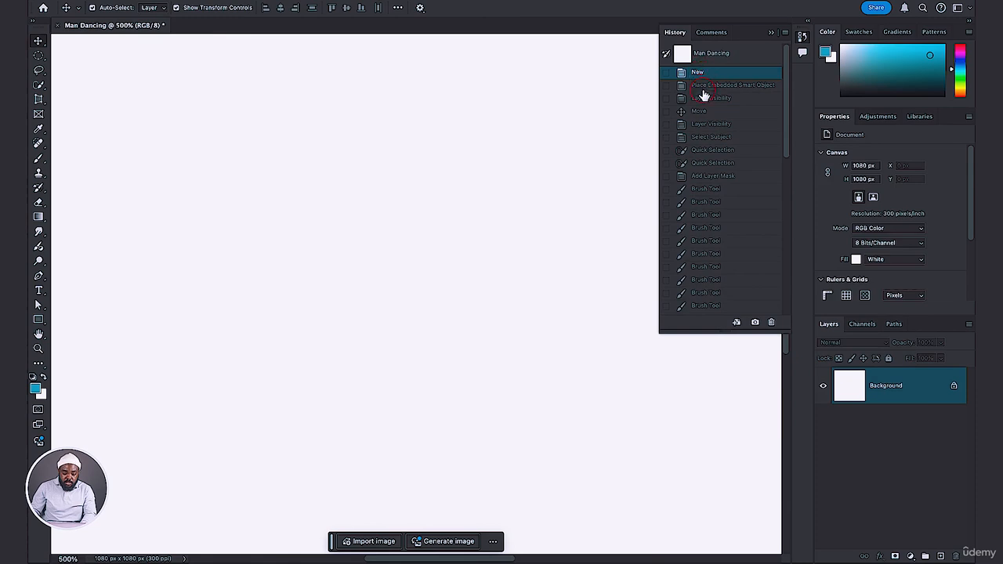
{"action": "left_click", "coordinate": [703, 88]}
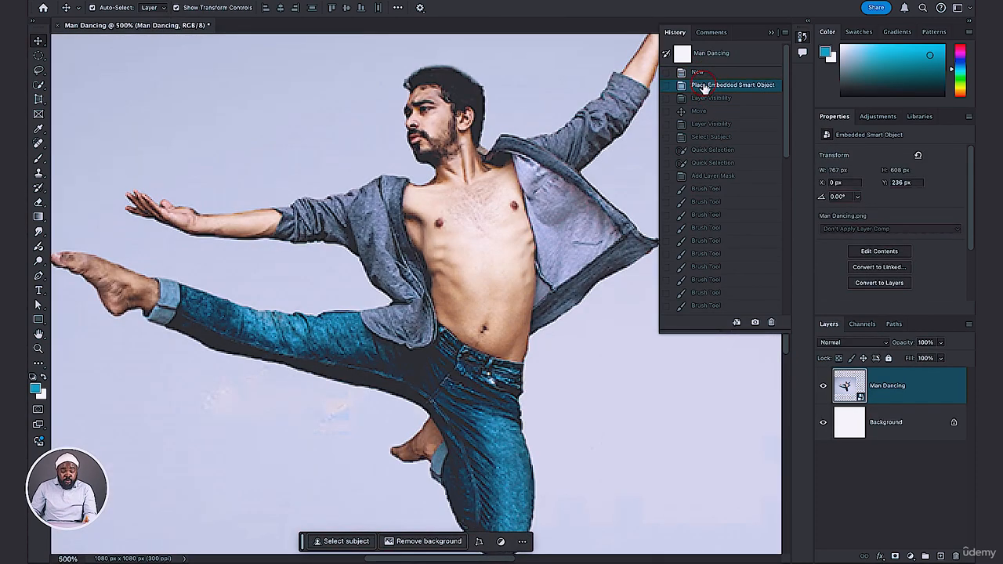
{"action": "left_click", "coordinate": [704, 112]}
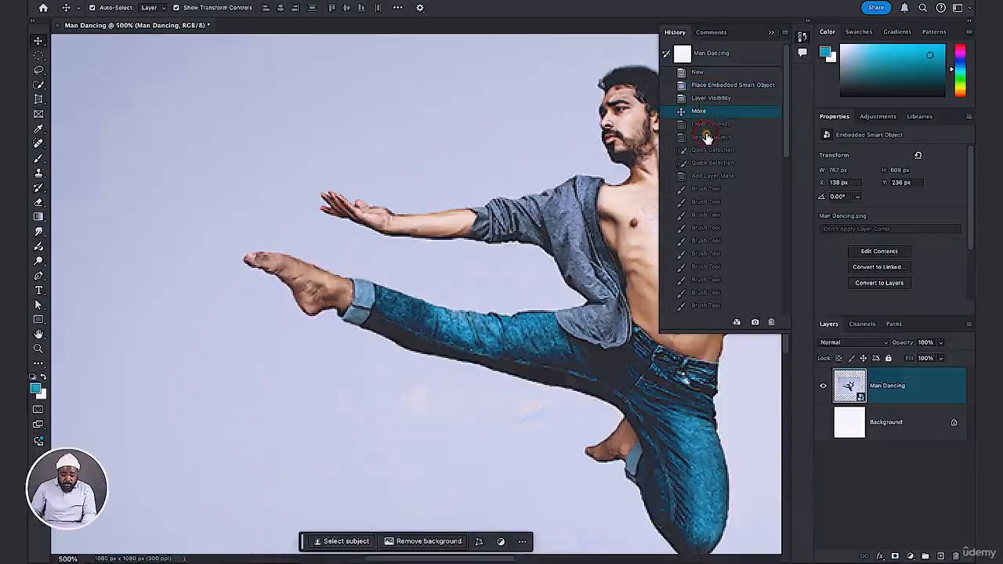
{"action": "left_click", "coordinate": [707, 136]}
{"action": "left_click", "coordinate": [709, 149]}
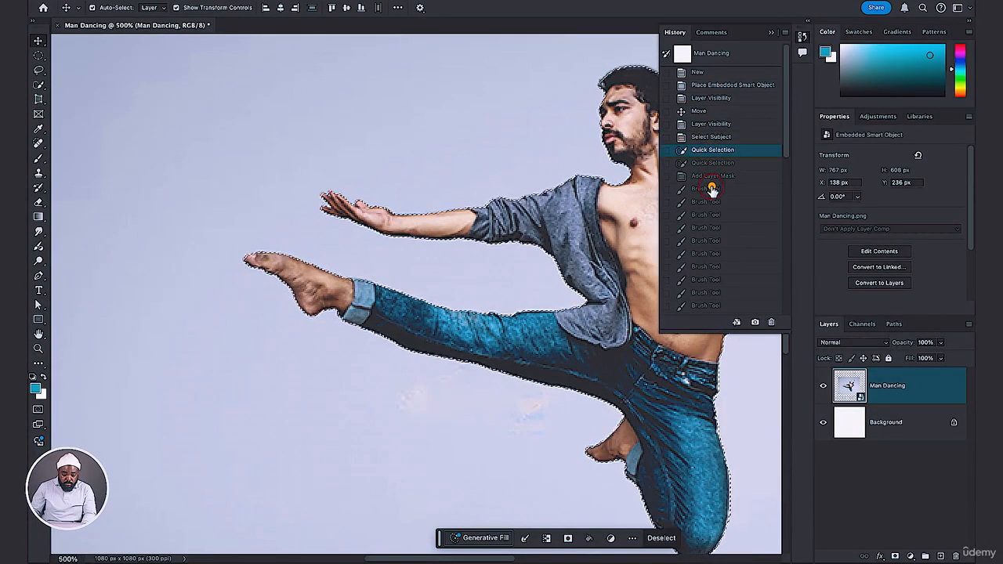
{"action": "left_click", "coordinate": [708, 188]}
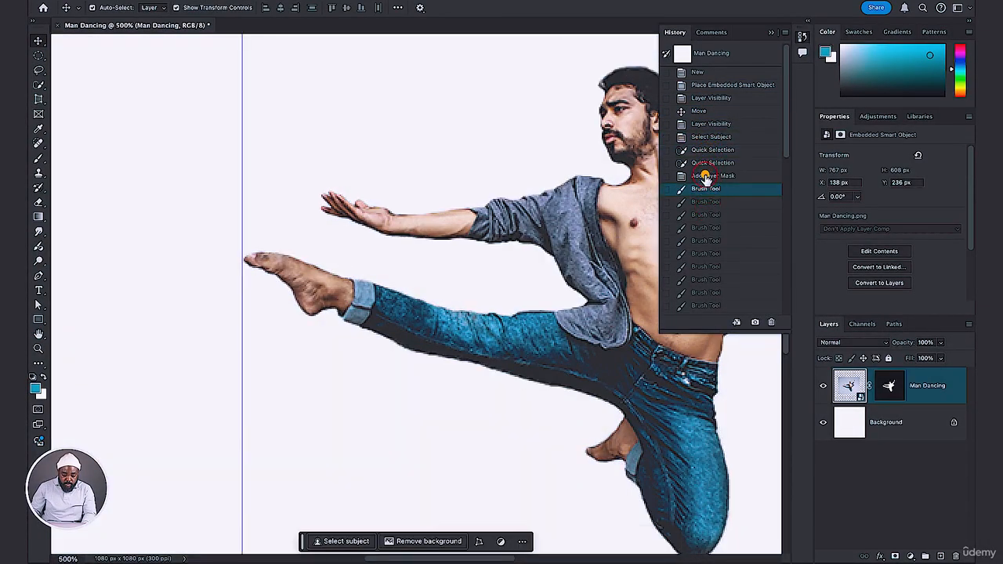
{"action": "left_click", "coordinate": [704, 175]}
{"action": "left_click", "coordinate": [705, 227]}
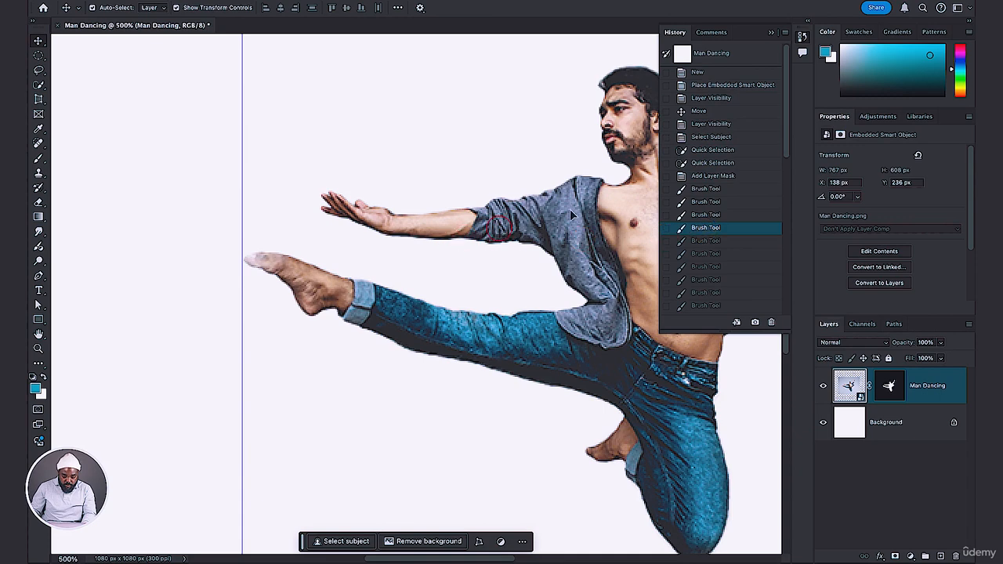
- Revert the document to the second Brush Tool state after Add Layer Mask and close the history
{"action": "left_click", "coordinate": [704, 202]}
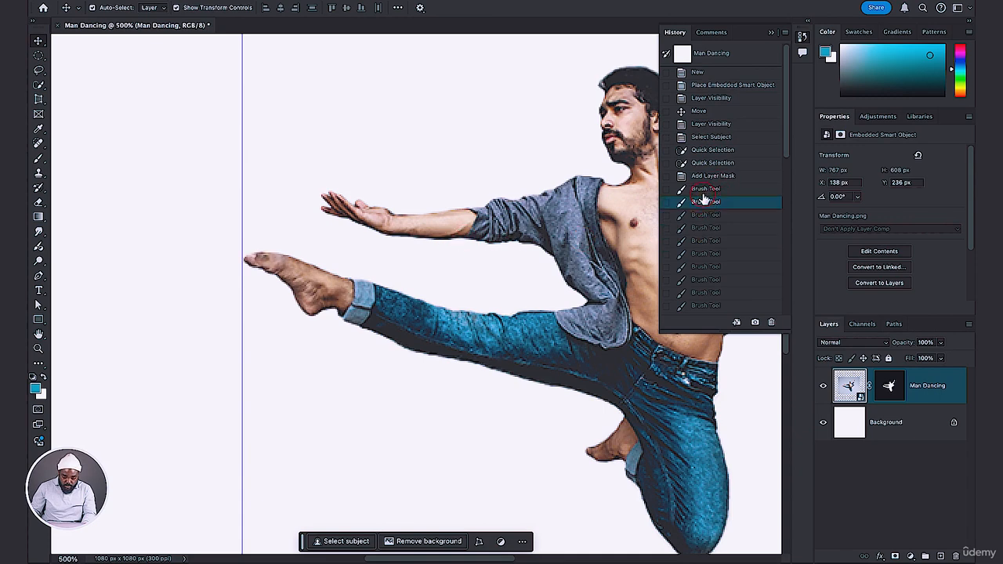
{"action": "left_click", "coordinate": [704, 188]}
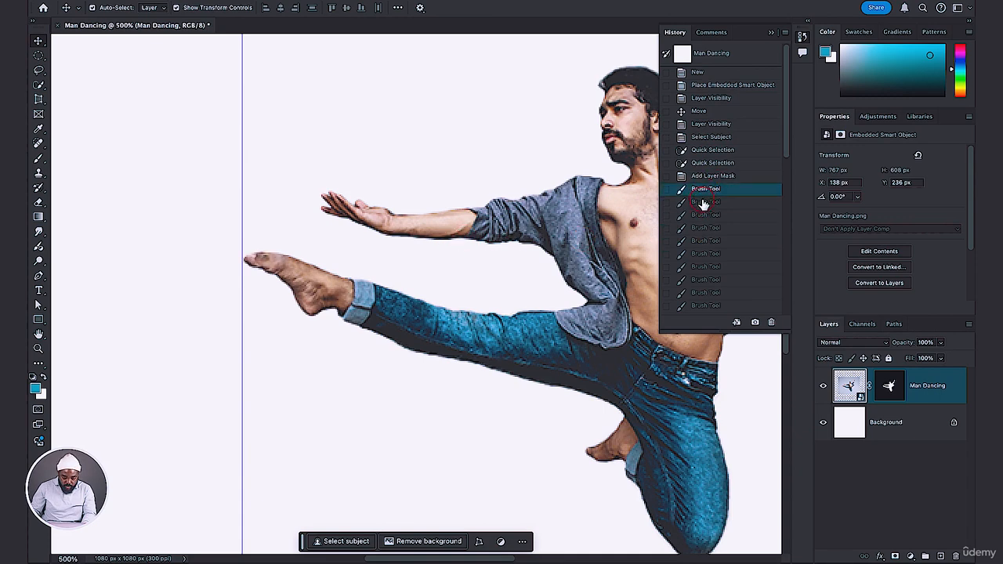
{"action": "left_click", "coordinate": [703, 201]}
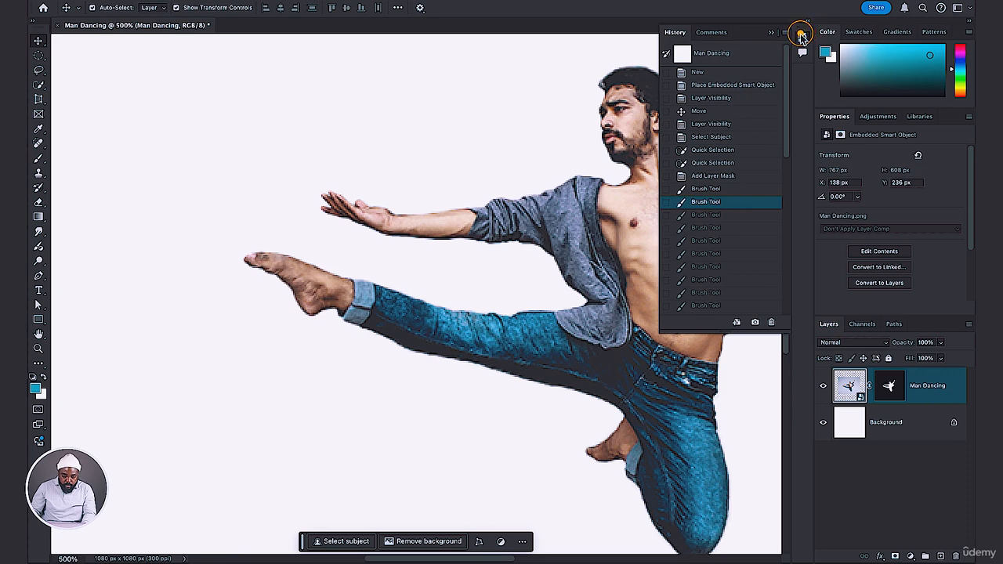
{"action": "left_click", "coordinate": [801, 35]}
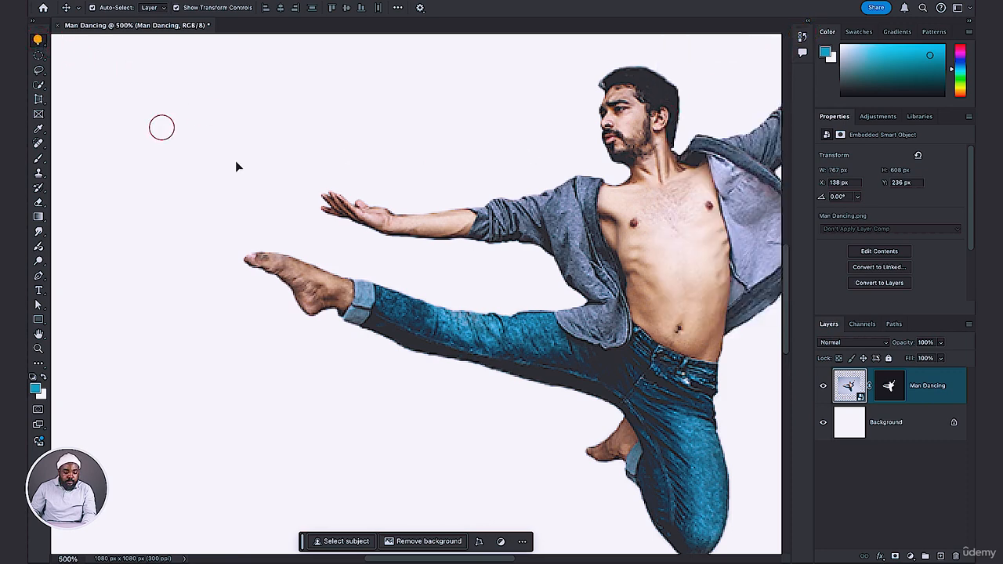
{"action": "key", "text": "super+minus"}
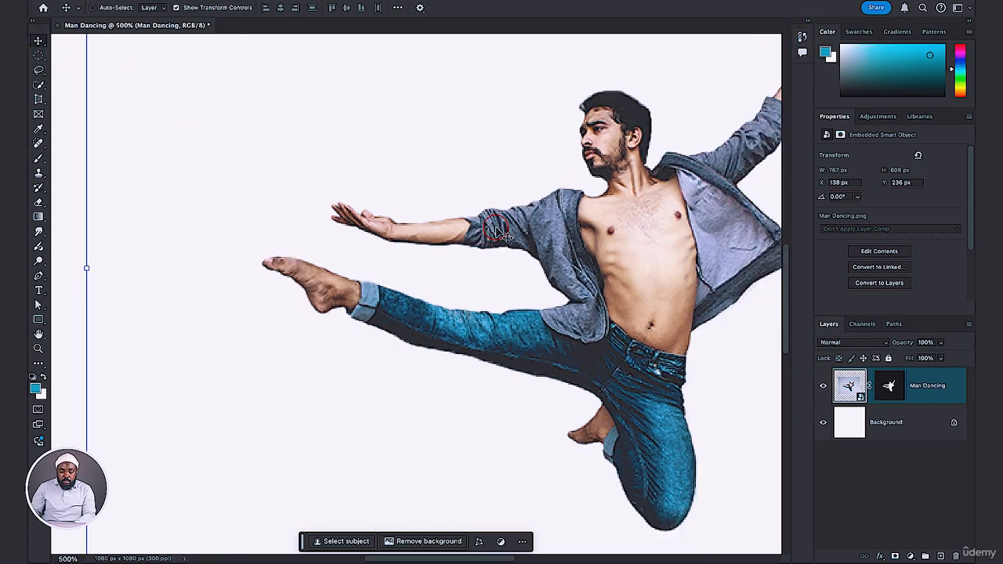
{"action": "key", "text": "super+minus"}
{"action": "key", "text": "super+minus"}
{"action": "key", "text": "super+minus"}
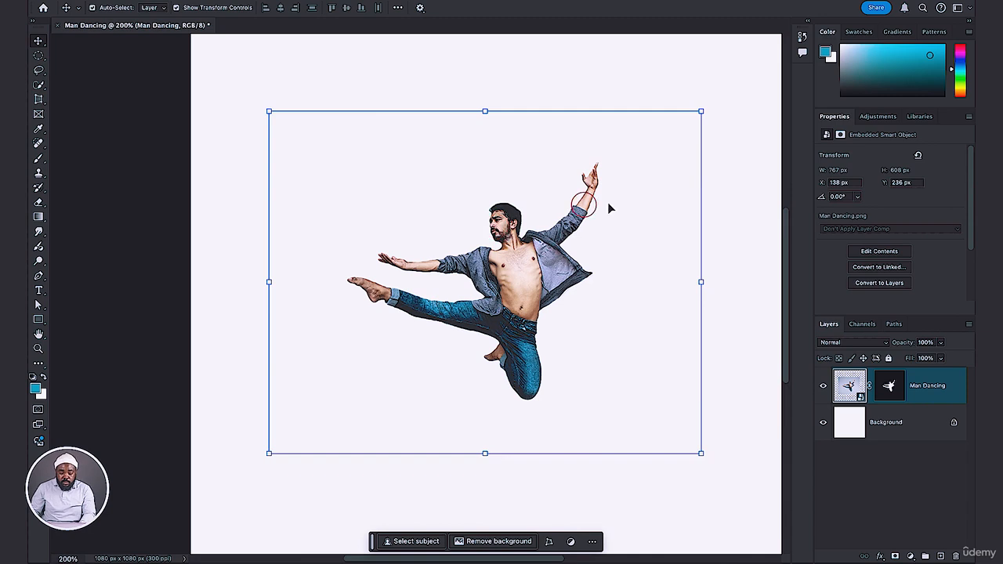
{"action": "left_click", "coordinate": [807, 37]}
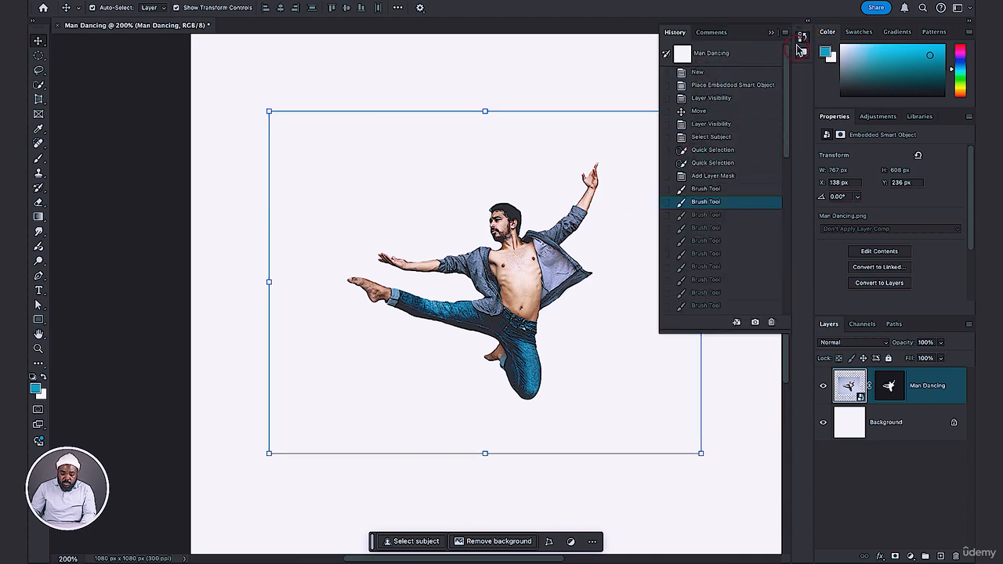
{"action": "left_click", "coordinate": [800, 36]}
{"action": "left_click", "coordinate": [800, 36]}
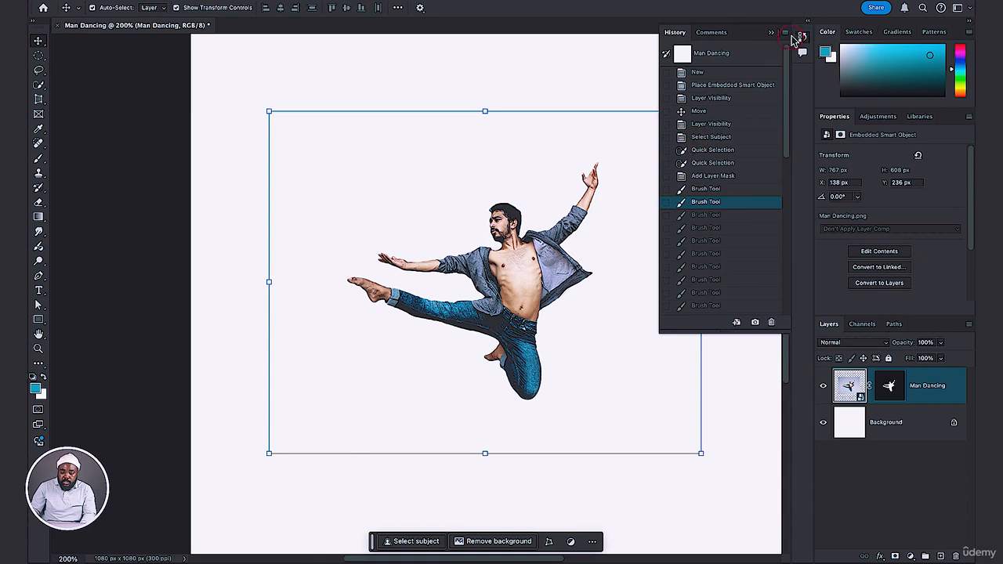
{"action": "left_click", "coordinate": [812, 71]}
- Delete the layer mask from the Man Dancing layer
{"action": "left_click", "coordinate": [888, 389]}
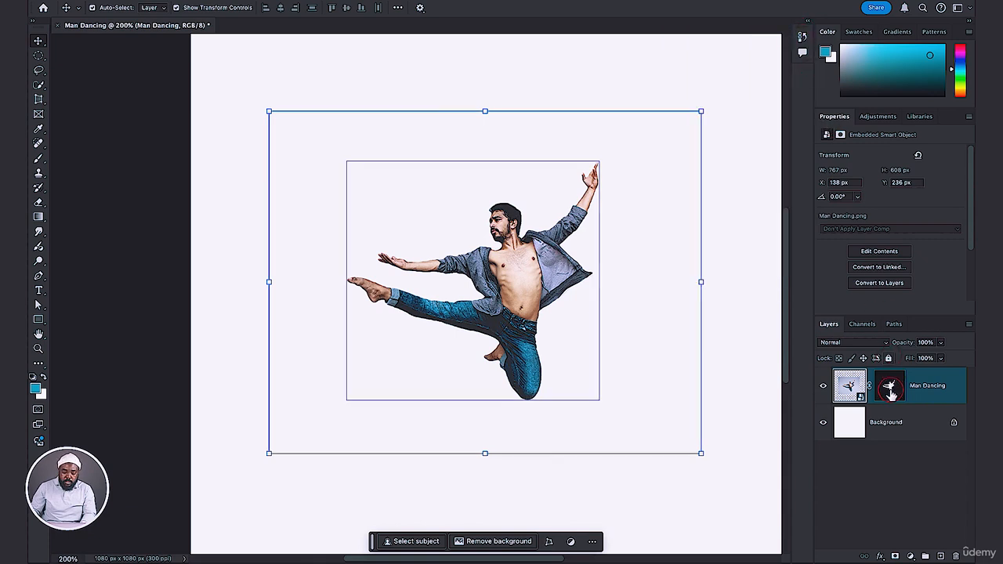
{"action": "left_click", "coordinate": [956, 555]}
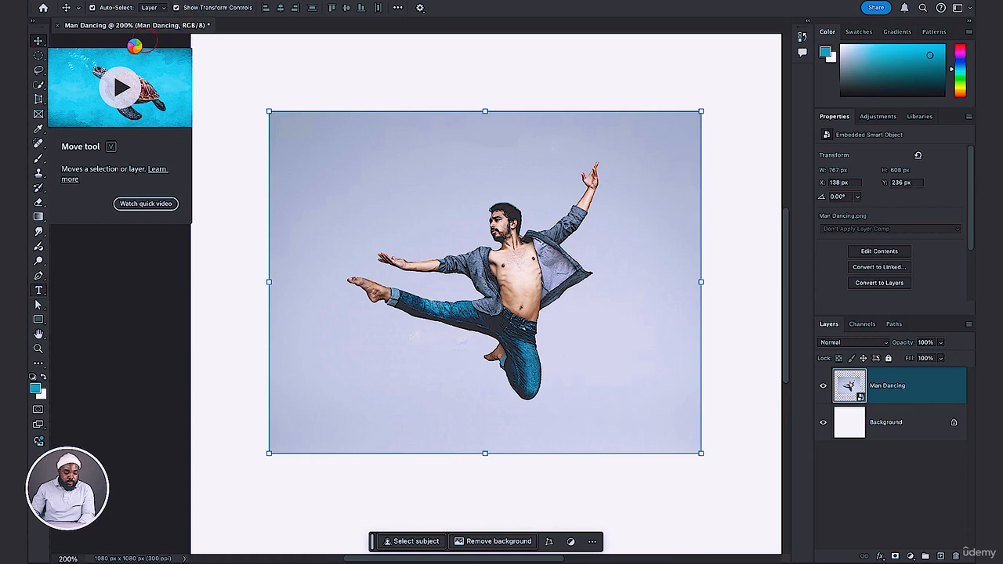
- Activate the Horizontal Type tool, set its size to 50 pt and choose the Poppins Black font
{"action": "key", "text": "t"}
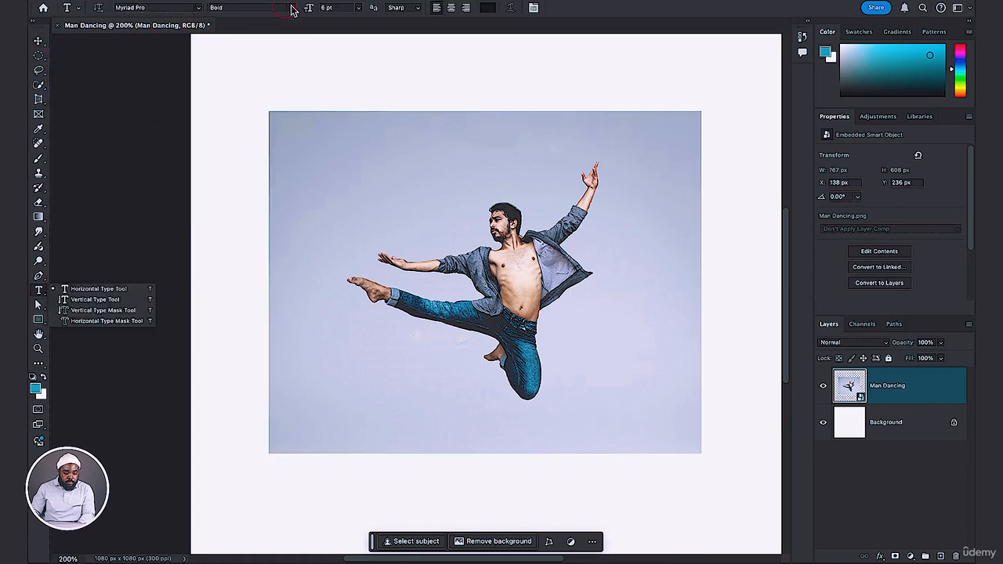
{"action": "left_click", "coordinate": [328, 7]}
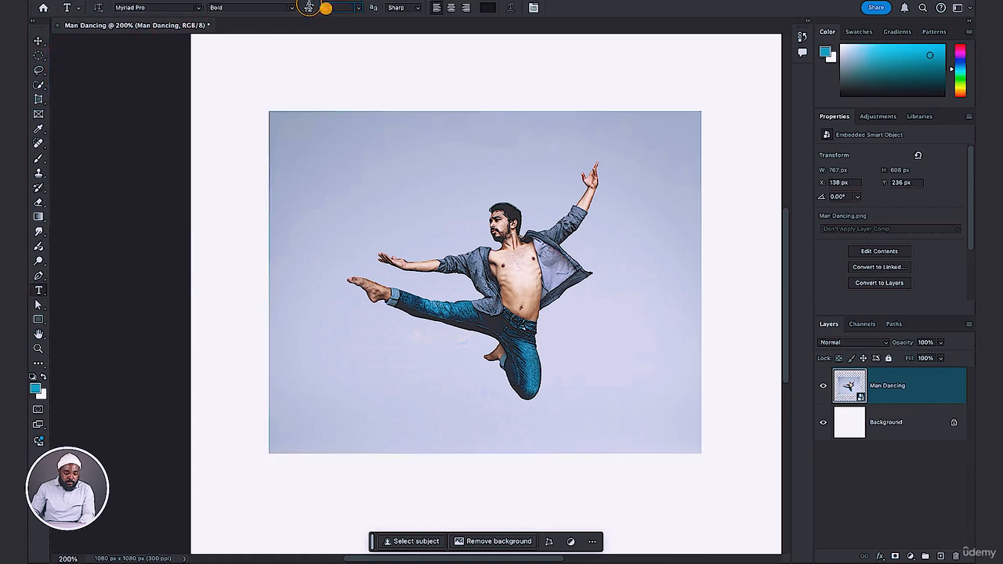
{"action": "type", "text": "50pt"}
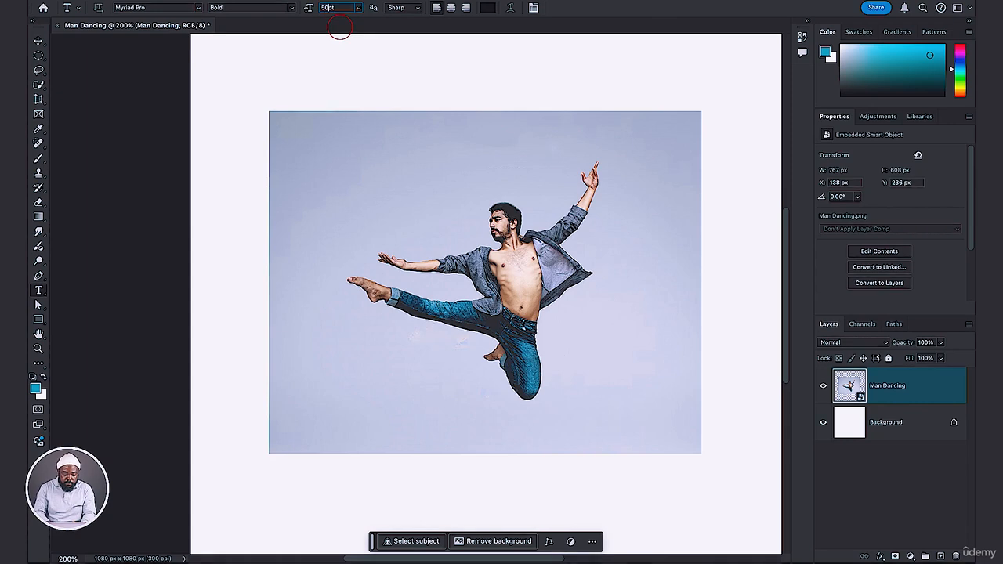
{"action": "key", "text": "Return"}
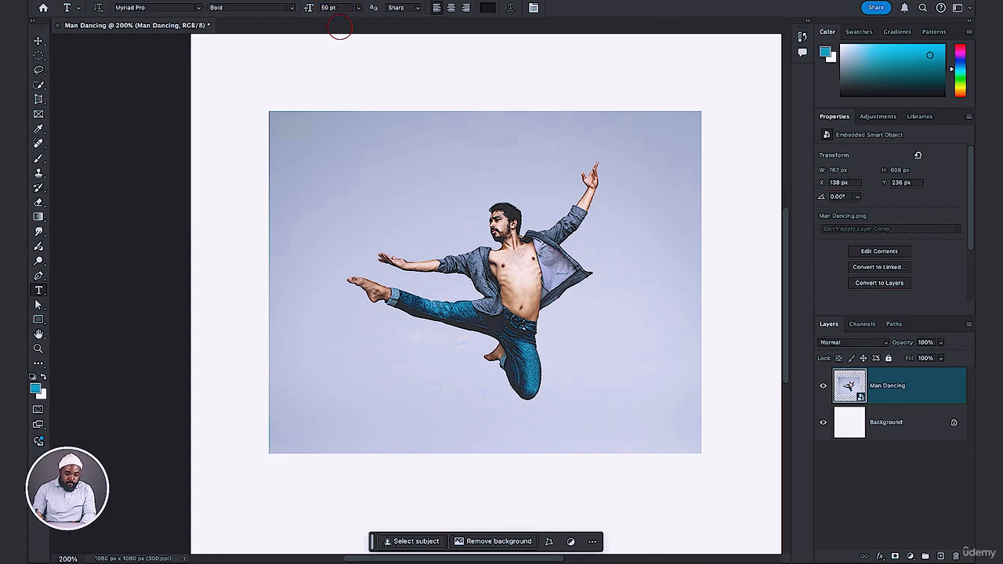
{"action": "left_click", "coordinate": [198, 7]}
{"action": "left_click", "coordinate": [157, 7]}
{"action": "type", "text": "p"}
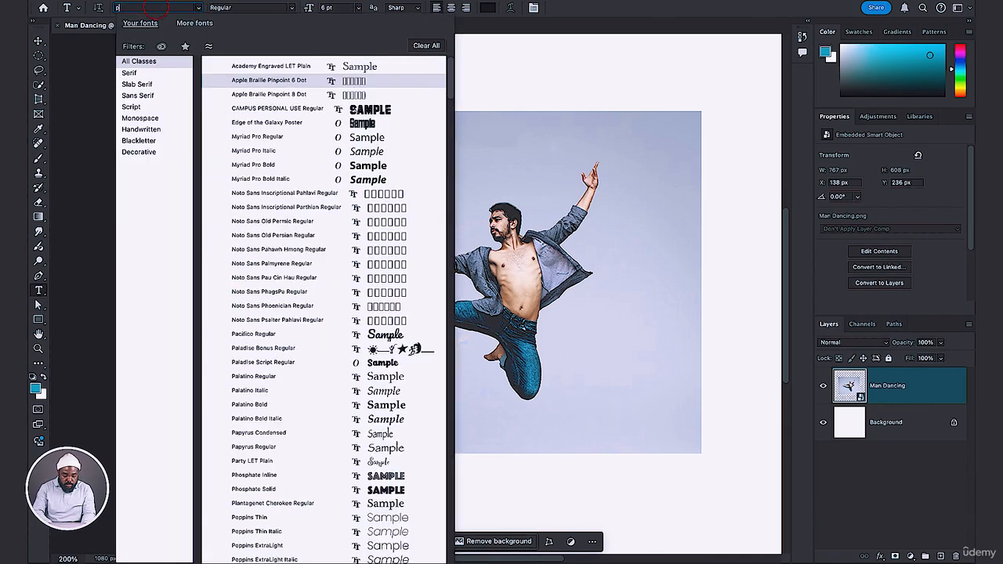
{"action": "type", "text": "oppins"}
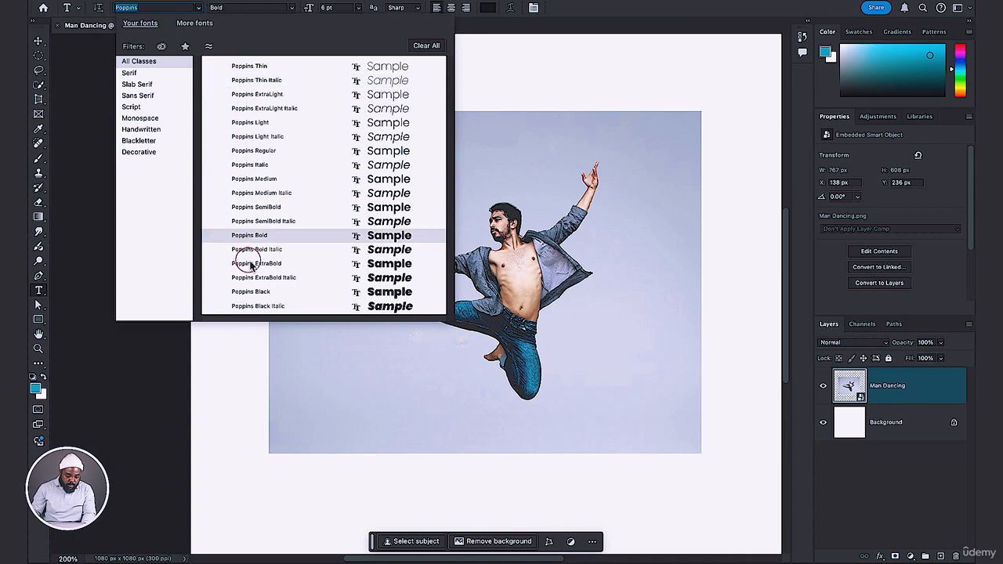
{"action": "left_click", "coordinate": [273, 292]}
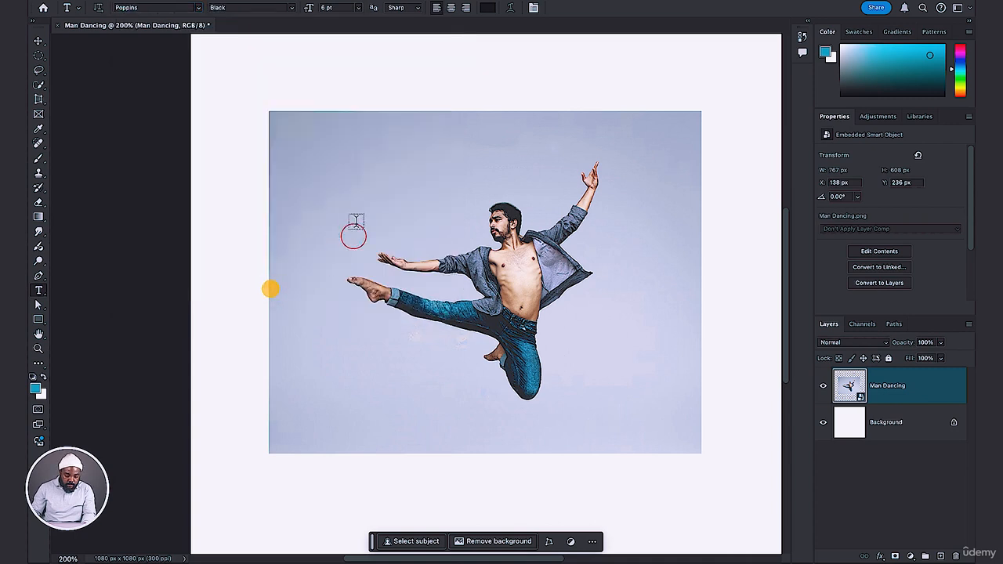
- Add the text "MAN DANCING" on the white area above the photo and switch to the Move tool
{"action": "left_click", "coordinate": [338, 84]}
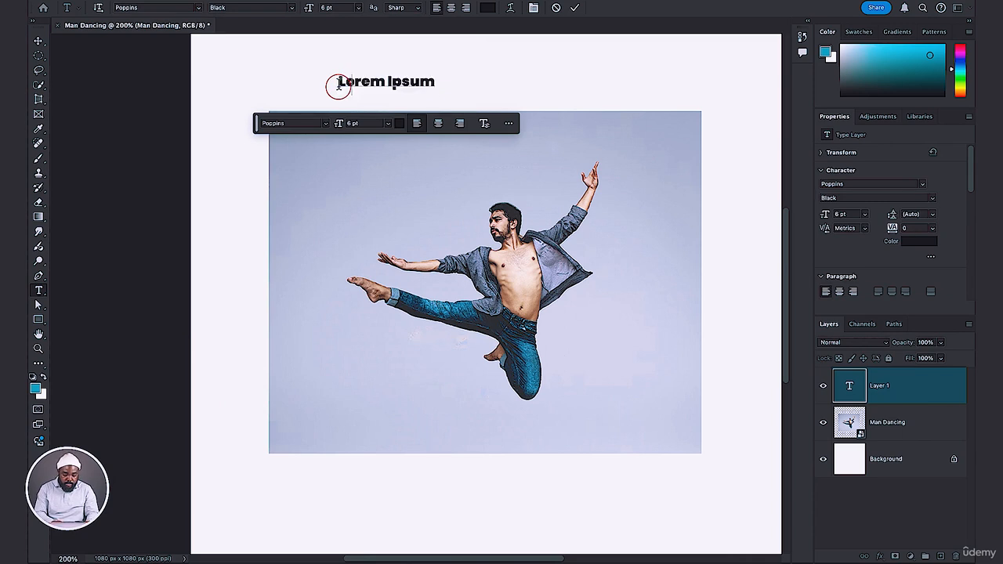
{"action": "type", "text": "MAN DANCING"}
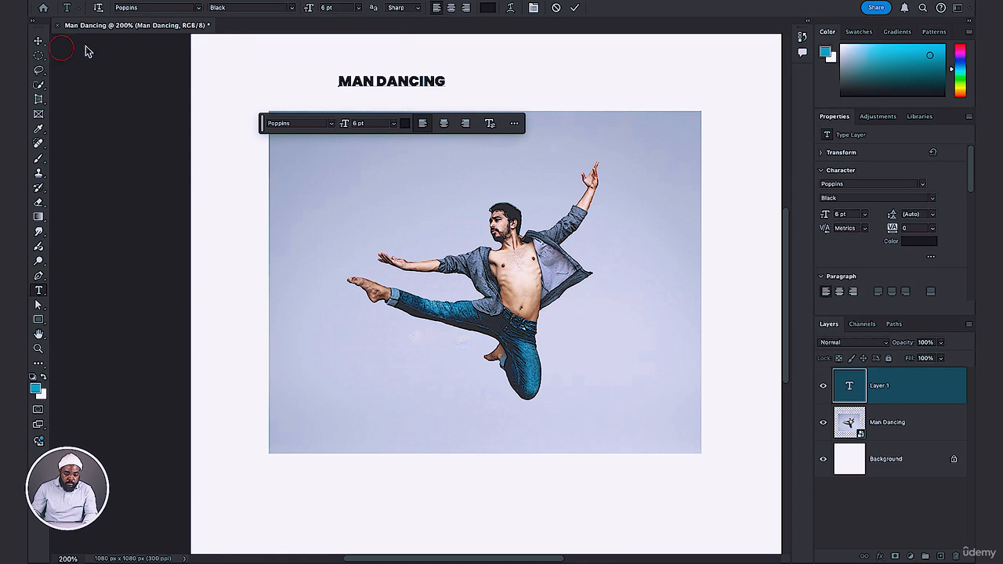
{"action": "left_click", "coordinate": [38, 41]}
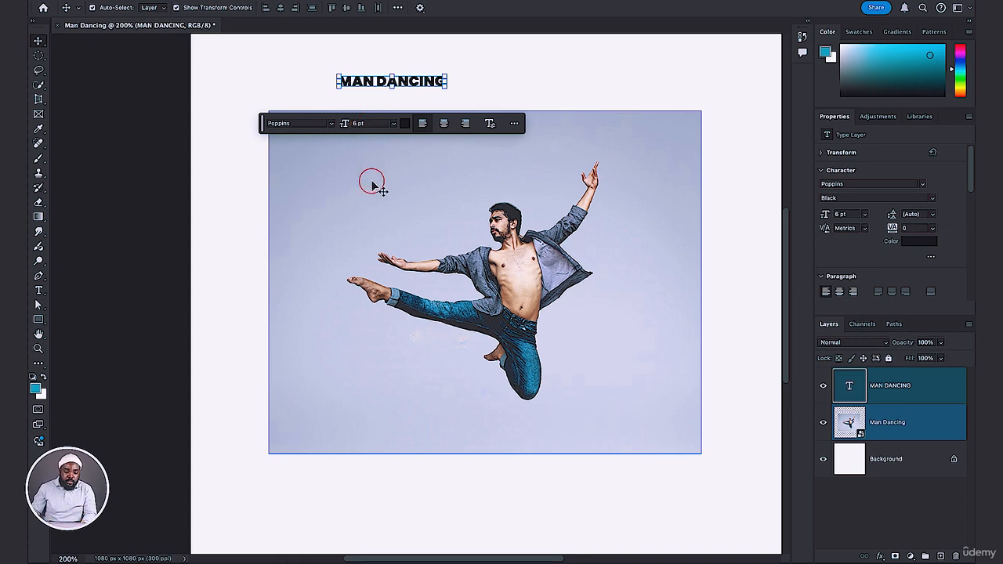
- Move the MAN DANCING text down onto the dancer's torso
{"action": "left_click", "coordinate": [412, 81]}
{"action": "left_click_drag", "start_coordinate": [414, 88], "coordinate": [523, 288]}
{"action": "left_click", "coordinate": [471, 320], "text": "shift"}
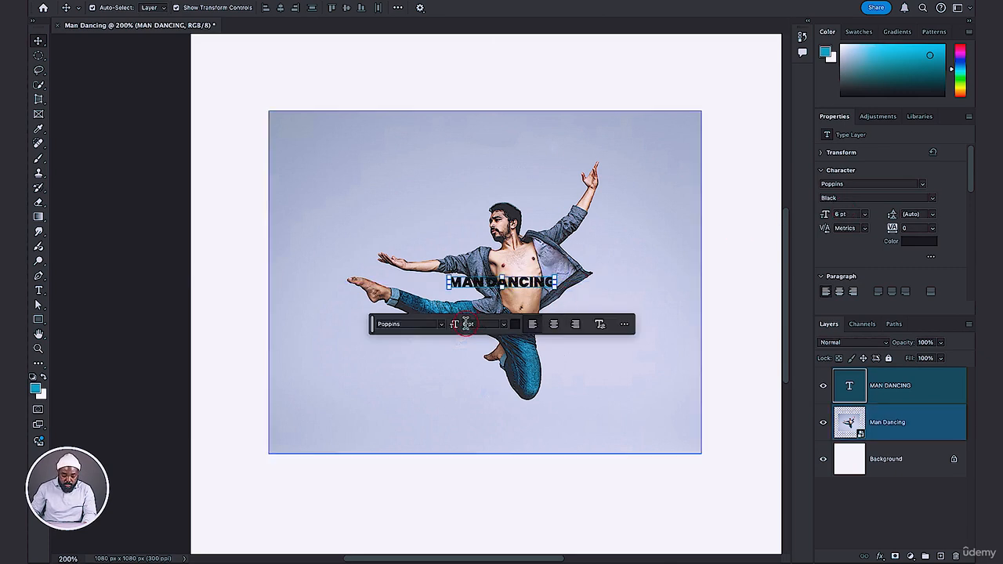
- Set the MAN DANCING text's font size to 70 pt
{"action": "left_click", "coordinate": [462, 324]}
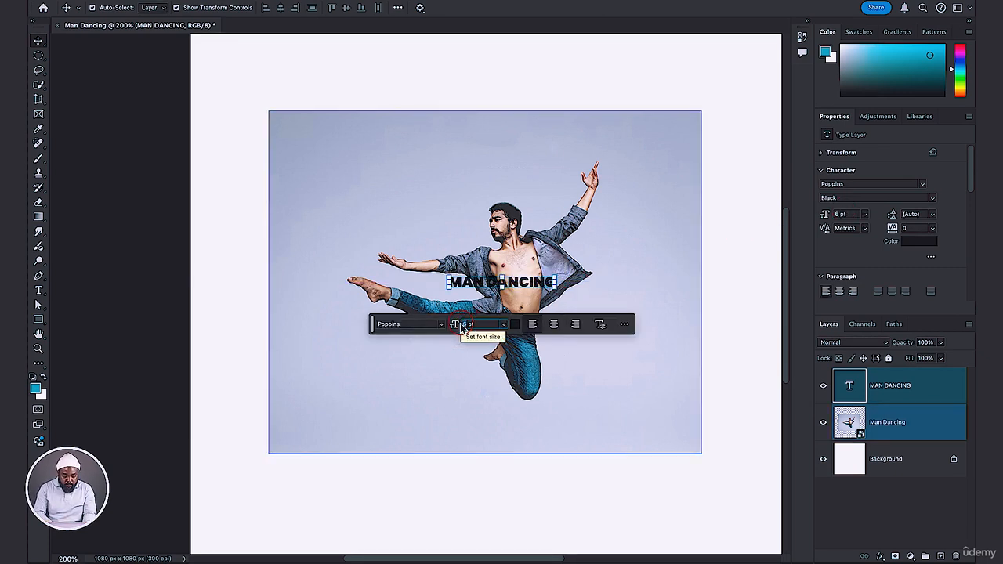
{"action": "type", "text": "7"}
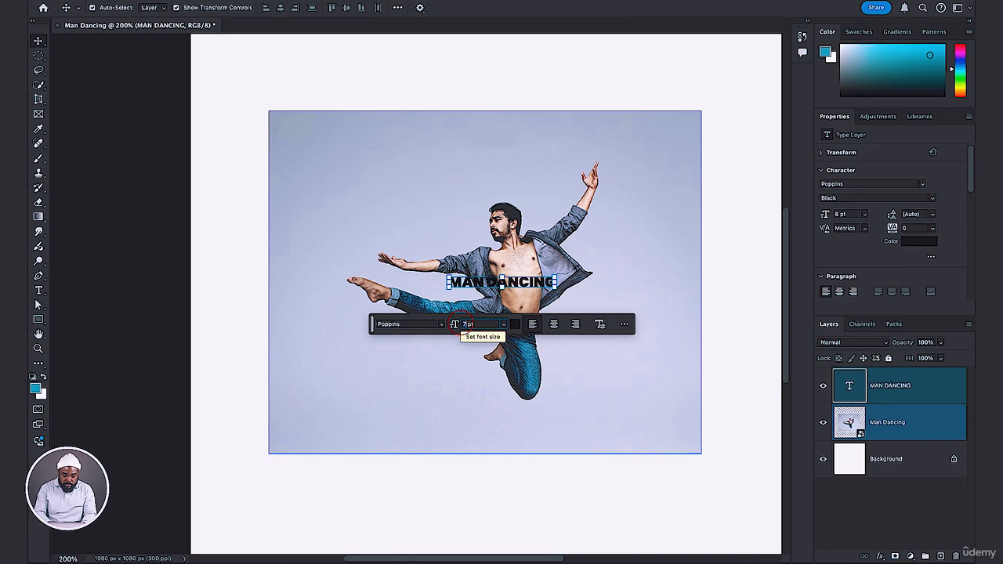
{"action": "type", "text": "0"}
{"action": "key", "text": "Return"}
{"action": "left_click", "coordinate": [586, 246]}
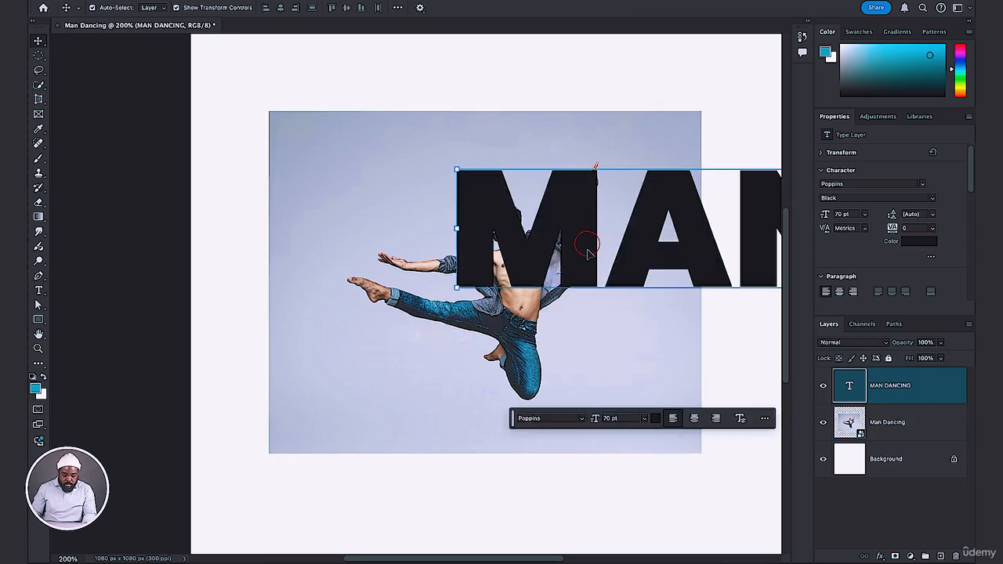
- Set the MAN DANCING text's font size to 30 pt and shift it left across the dancer
{"action": "left_click_drag", "start_coordinate": [608, 418], "coordinate": [597, 419]}
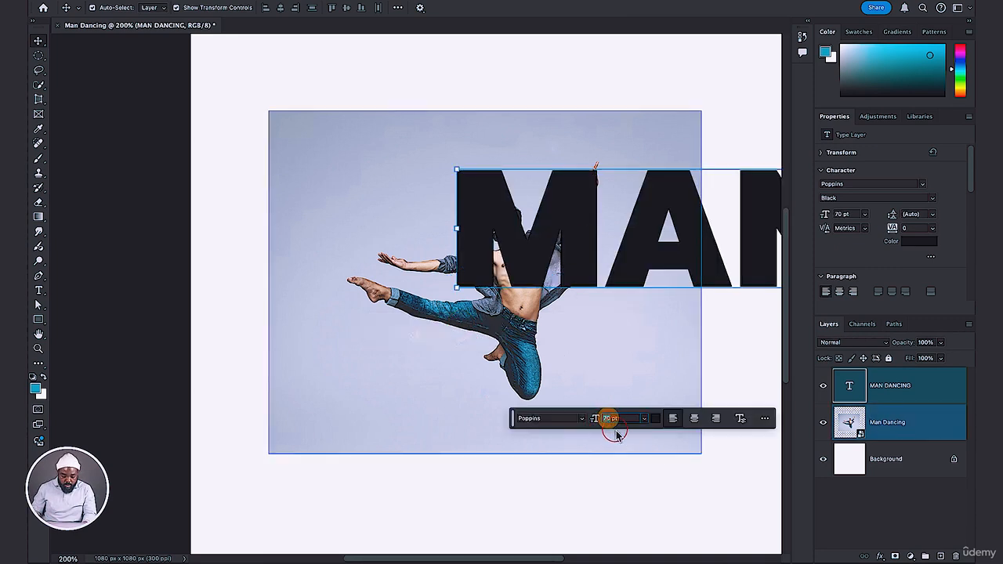
{"action": "type", "text": "30"}
{"action": "key", "text": "Return"}
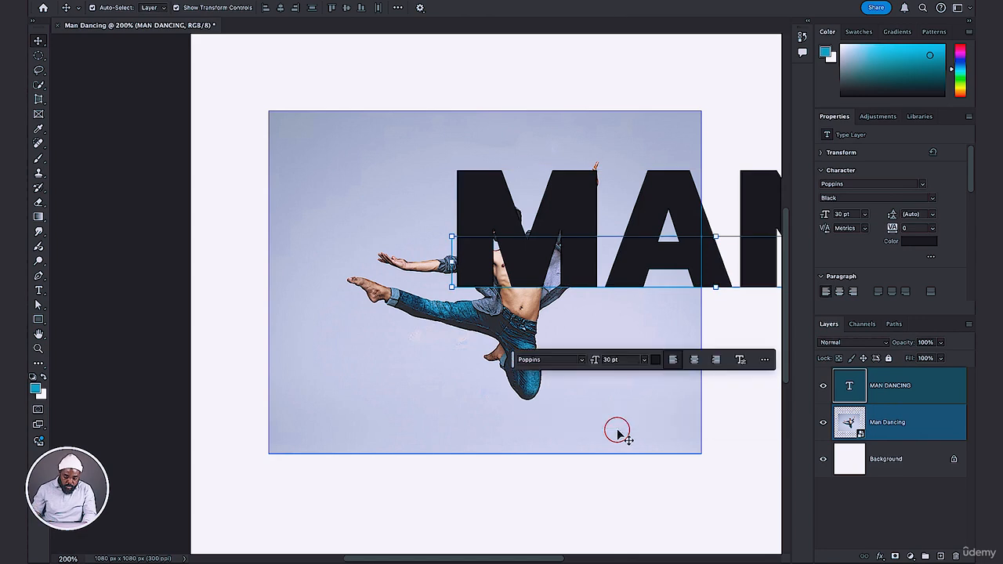
{"action": "left_click", "coordinate": [552, 252]}
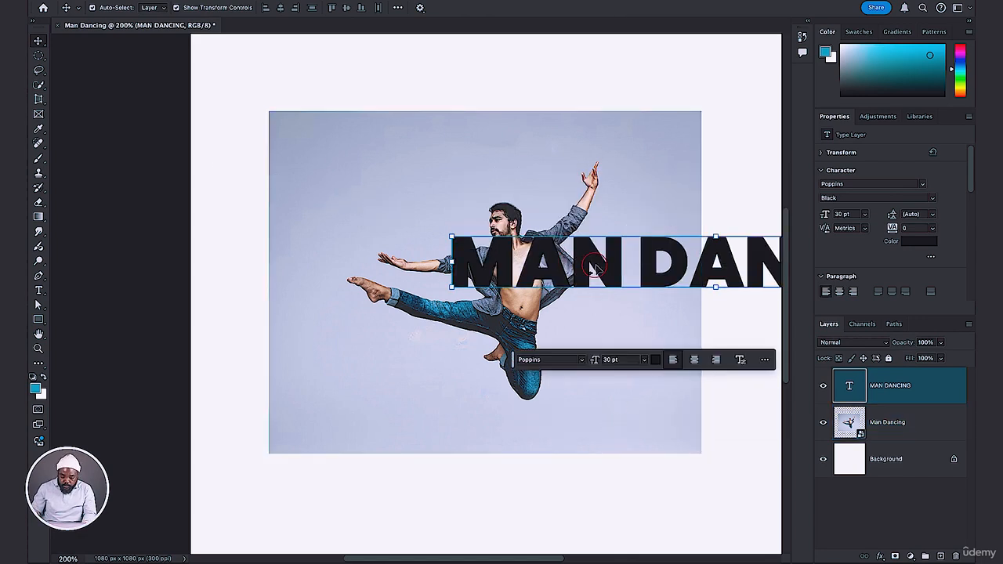
{"action": "left_click_drag", "start_coordinate": [612, 262], "coordinate": [519, 276]}
{"action": "left_click", "coordinate": [470, 187], "text": "shift"}
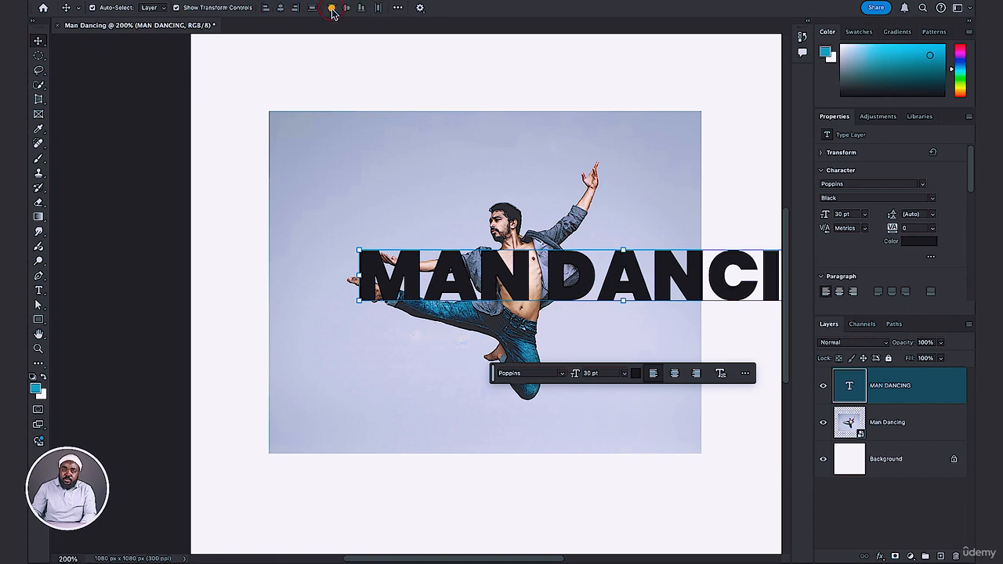
- Look at the Align To choices, keep alignment relative to Selection and deselect the text
{"action": "left_click", "coordinate": [396, 9]}
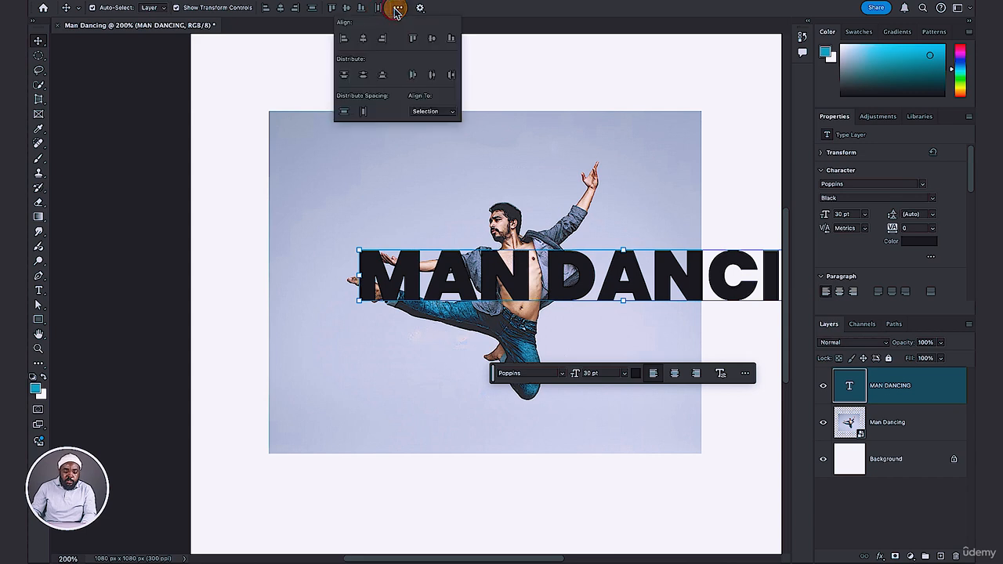
{"action": "left_click", "coordinate": [423, 112]}
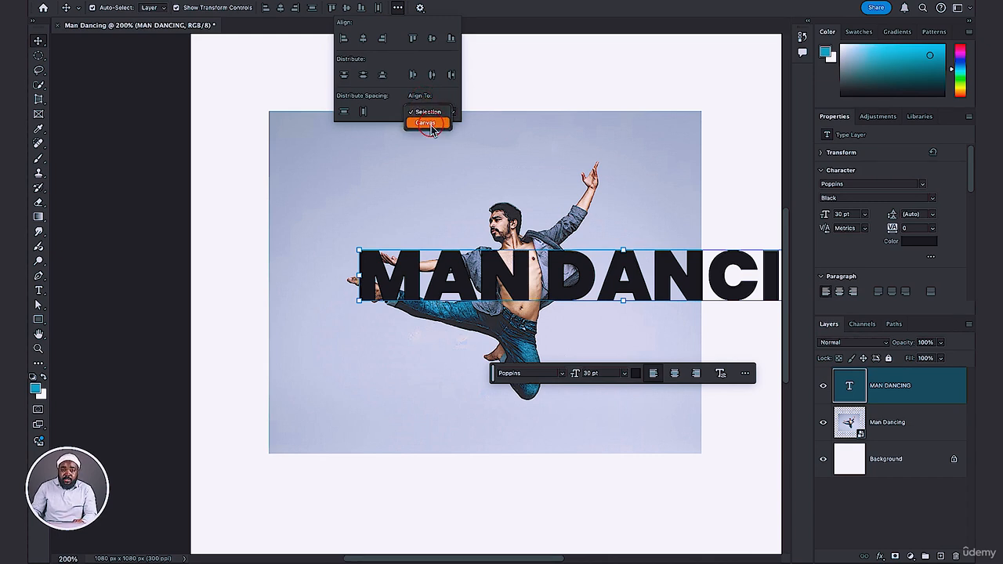
{"action": "left_click", "coordinate": [427, 114]}
{"action": "left_click", "coordinate": [481, 90]}
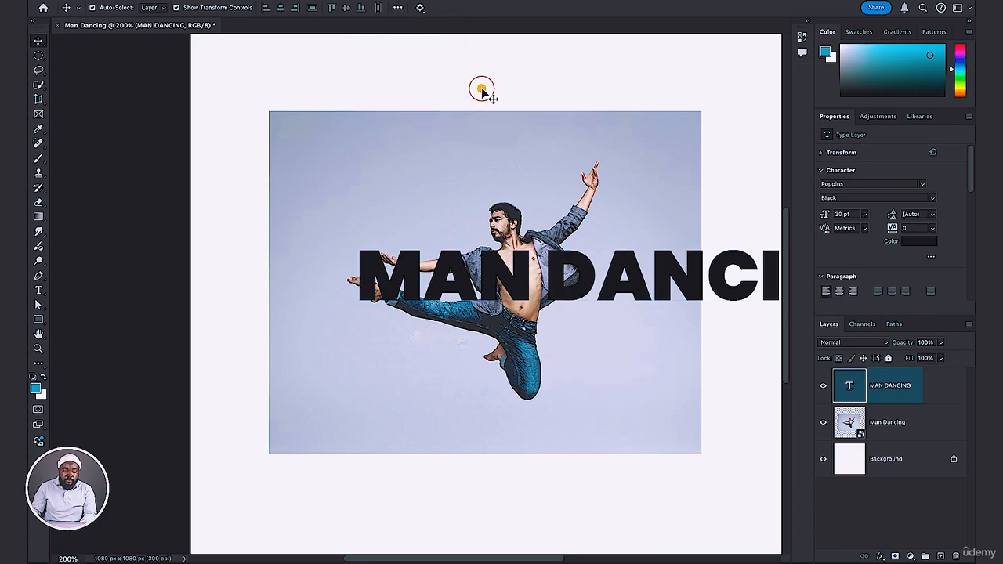
- Try aligning the horizontal centers of the text and photo layers to each other, undo it and deselect both
{"action": "left_click", "coordinate": [222, 154]}
{"action": "left_click_drag", "start_coordinate": [222, 152], "coordinate": [565, 329]}
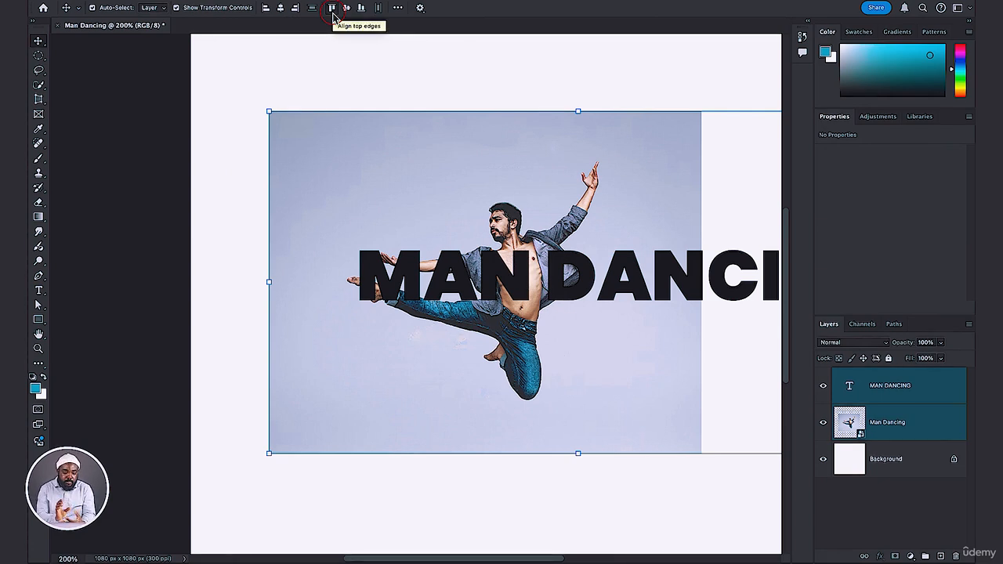
{"action": "left_click", "coordinate": [280, 10]}
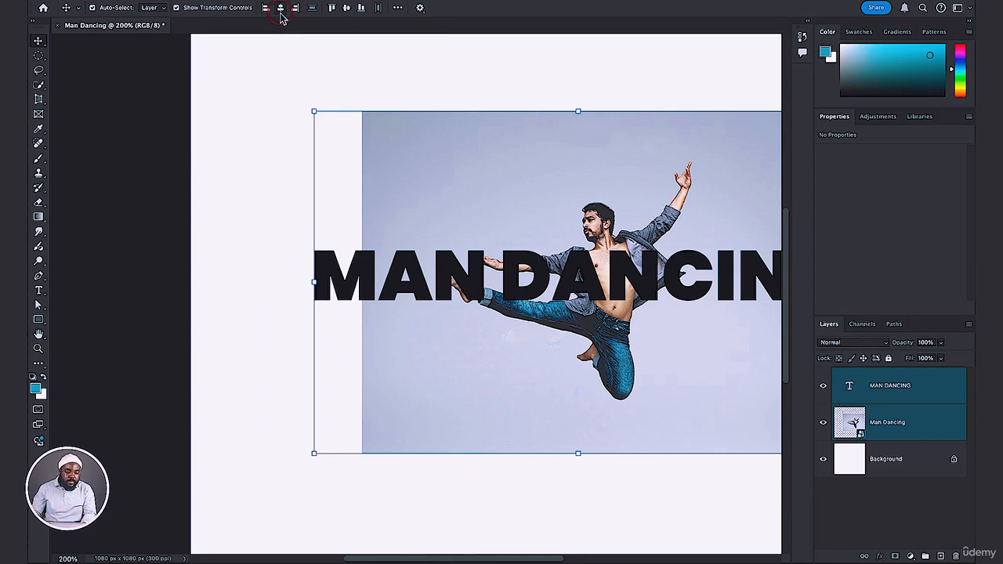
{"action": "key", "text": "ctrl+z"}
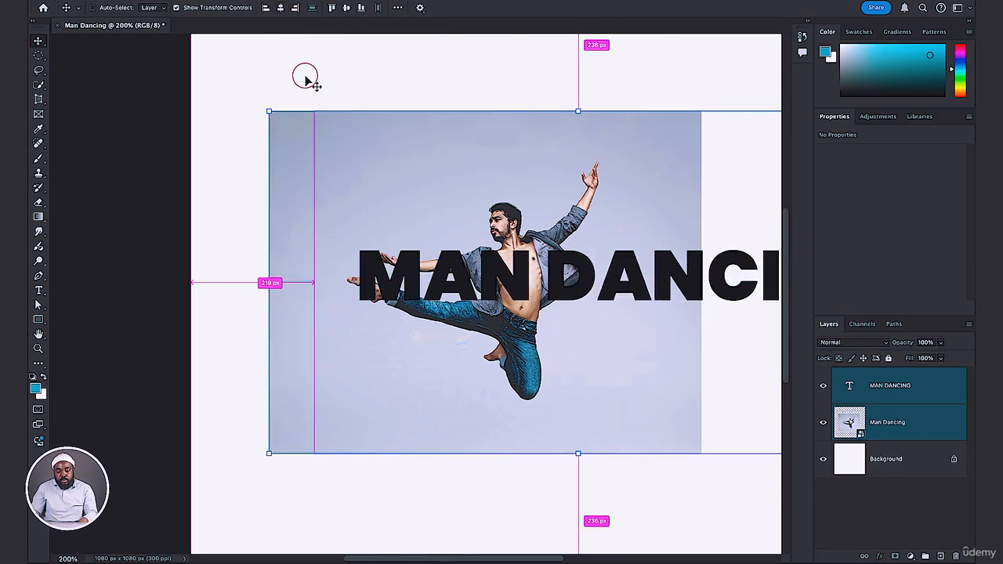
{"action": "left_click", "coordinate": [332, 86]}
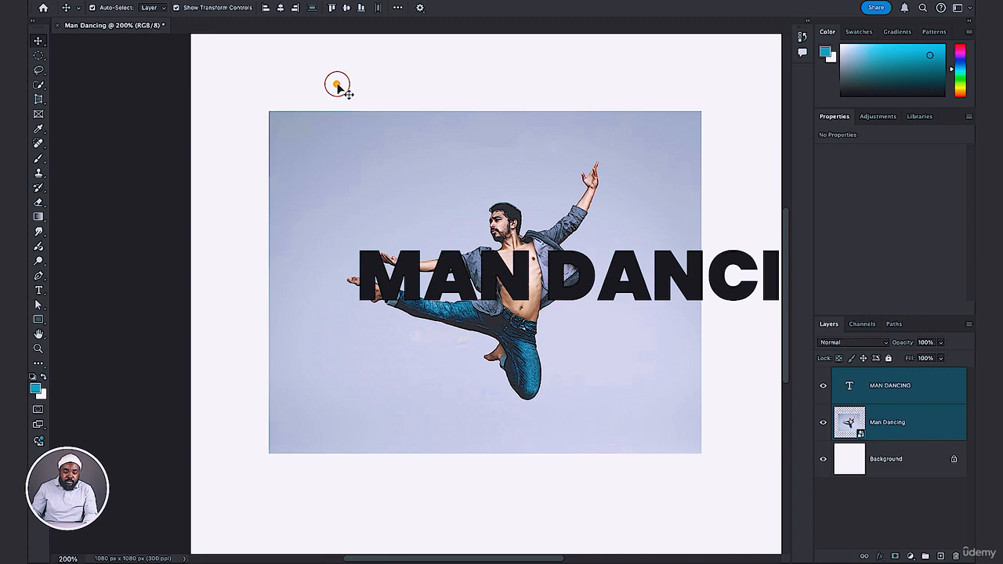
- Align the MAN DANCING text's horizontal center to the Canvas and deselect it
{"action": "left_click", "coordinate": [451, 269]}
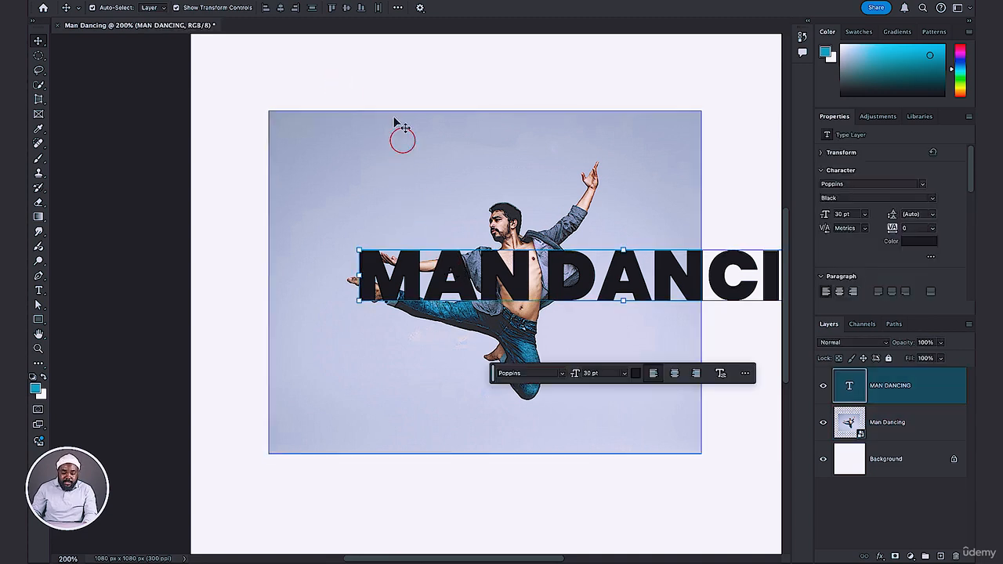
{"action": "left_click", "coordinate": [397, 7]}
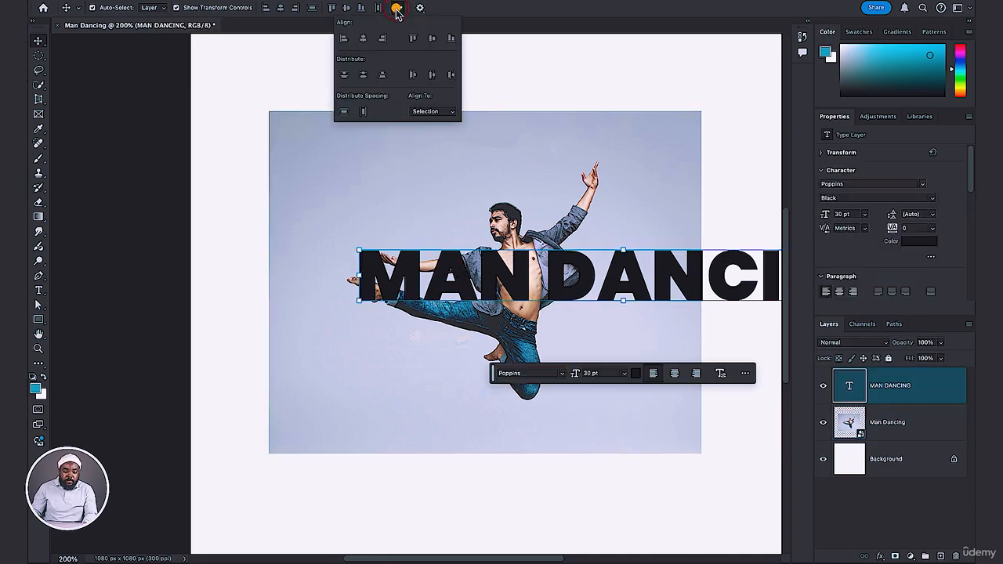
{"action": "left_click", "coordinate": [426, 111]}
{"action": "left_click", "coordinate": [425, 122]}
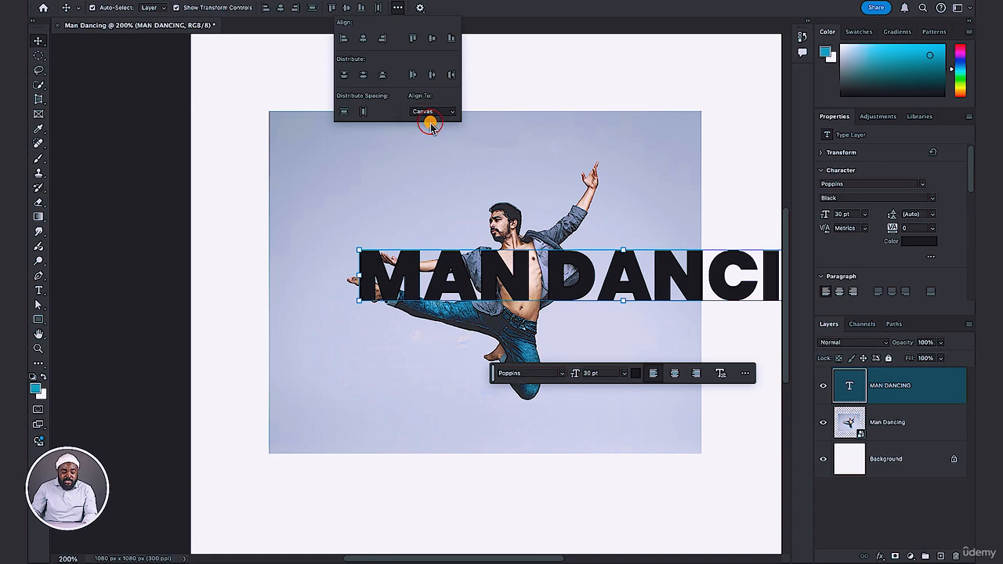
{"action": "left_click", "coordinate": [280, 8]}
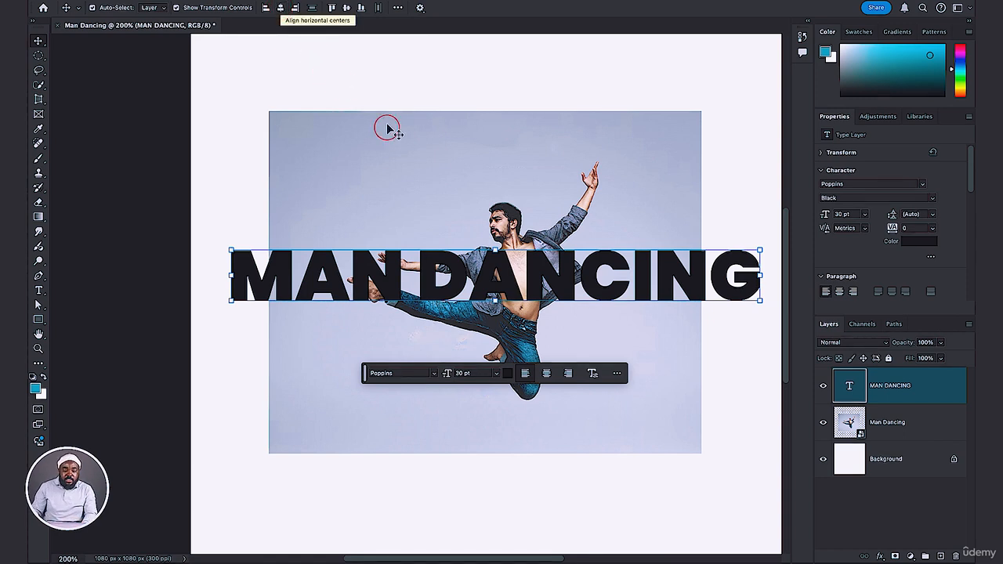
{"action": "left_click", "coordinate": [387, 93]}
- Scale the dancer photo up to 23% and reposition it so the dancer sits behind the MAN DANCING text
{"action": "left_click", "coordinate": [393, 159]}
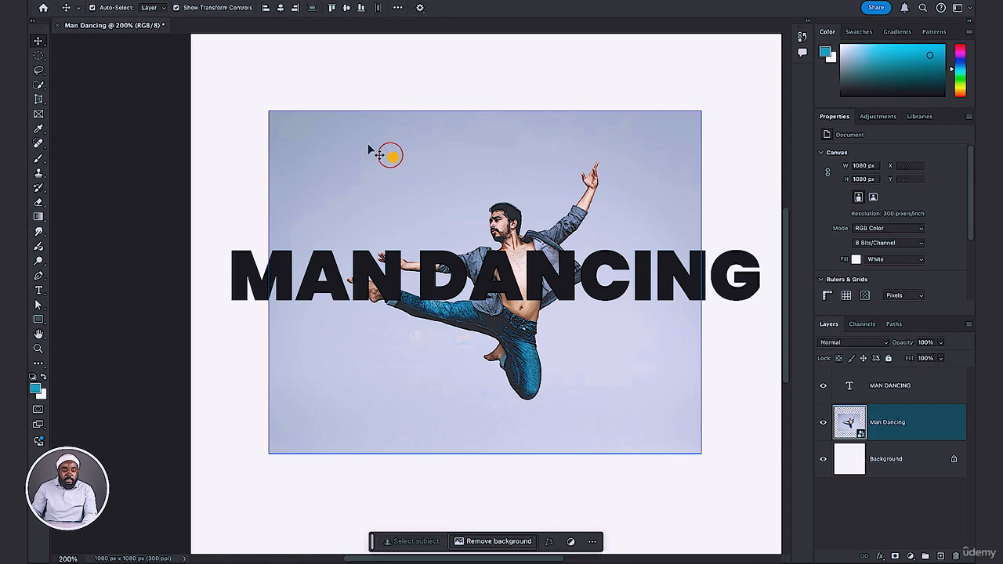
{"action": "left_click_drag", "start_coordinate": [270, 113], "coordinate": [226, 87]}
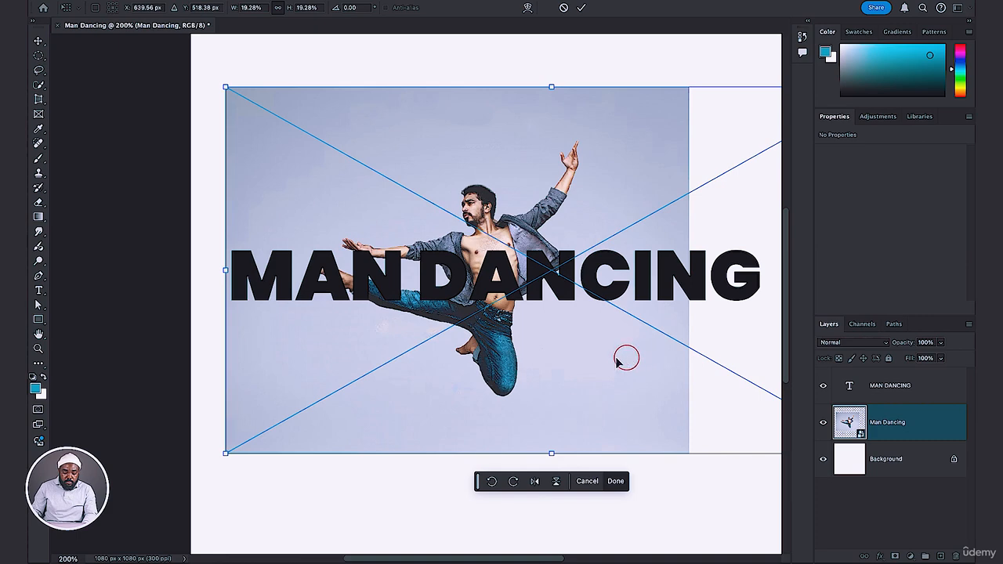
{"action": "left_click_drag", "start_coordinate": [225, 90], "coordinate": [88, 57]}
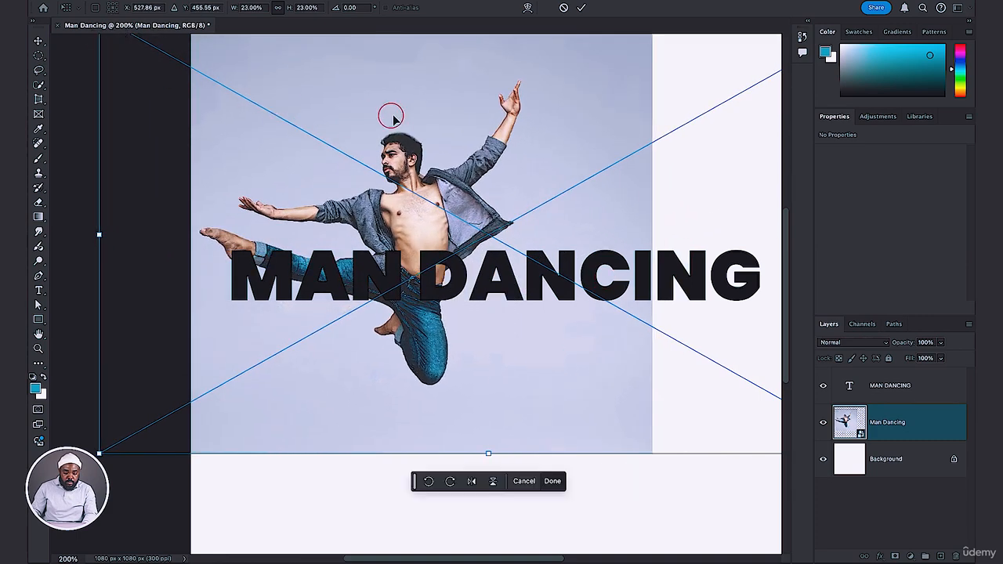
{"action": "left_click_drag", "start_coordinate": [400, 118], "coordinate": [515, 166]}
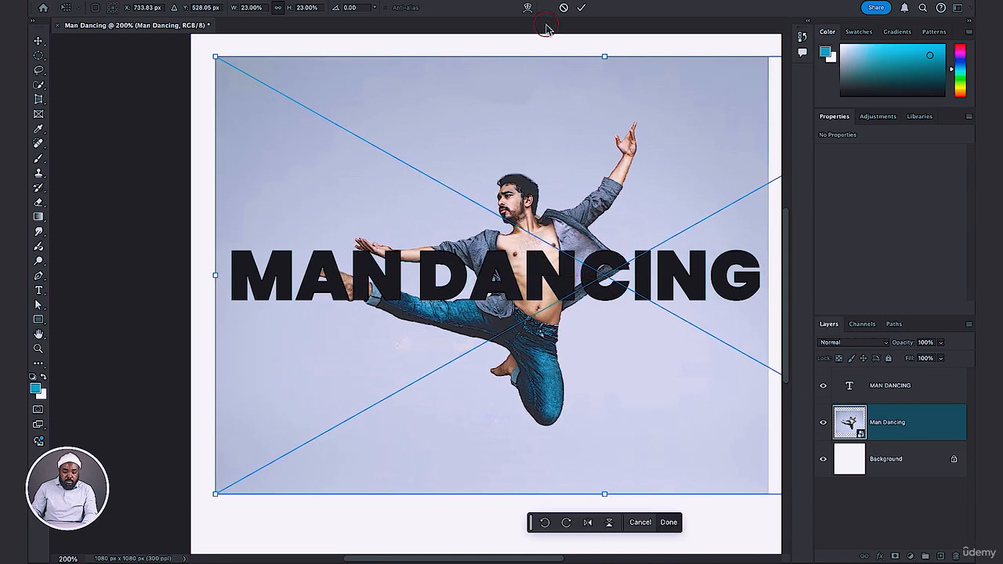
{"action": "left_click", "coordinate": [579, 9]}
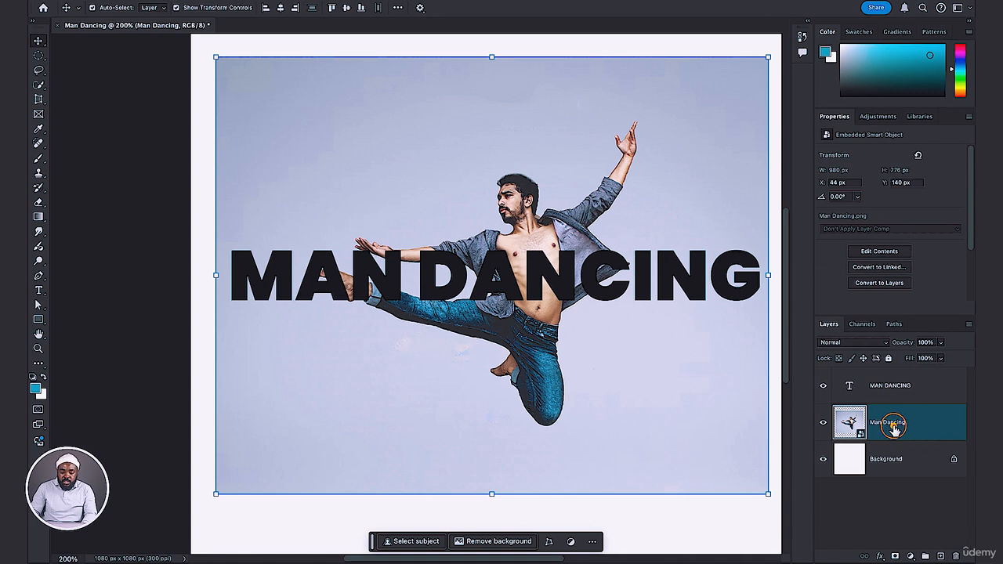
- Move the Man Dancing photo layer above the MAN DANCING text layer and clip the photo to the text with a clipping mask
{"action": "left_click_drag", "start_coordinate": [893, 427], "coordinate": [889, 390]}
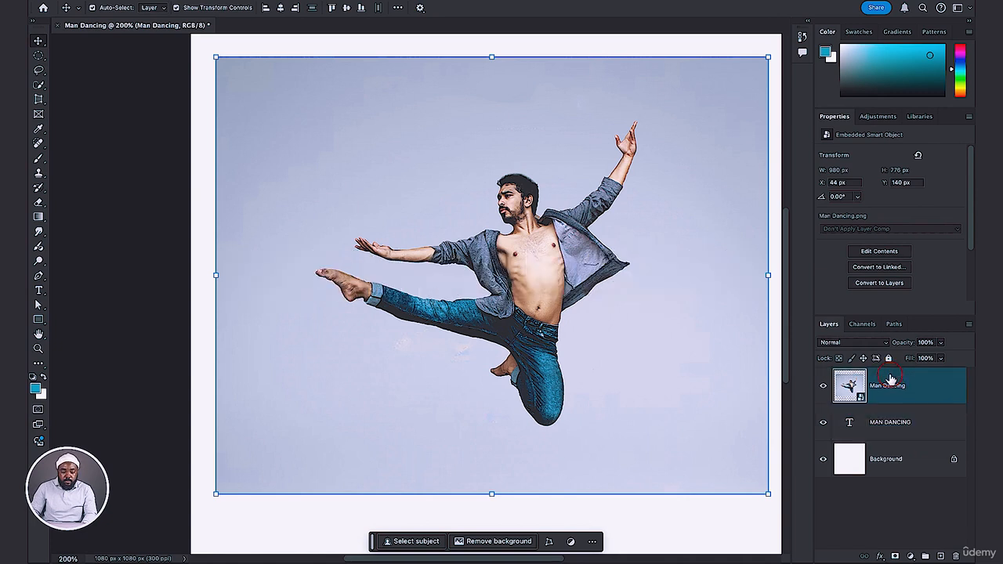
{"action": "left_click", "coordinate": [895, 430], "text": "shift"}
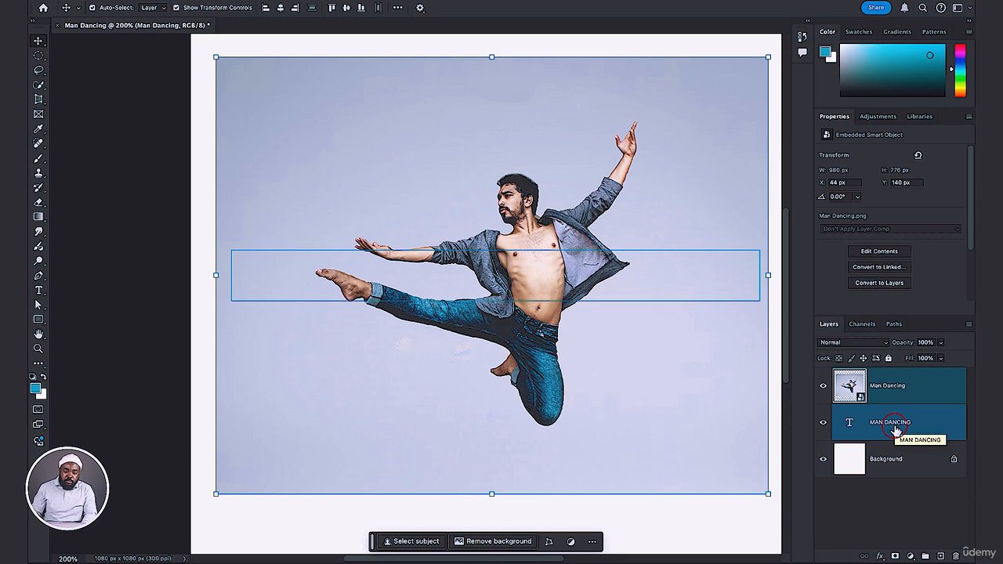
{"action": "left_click", "coordinate": [883, 391]}
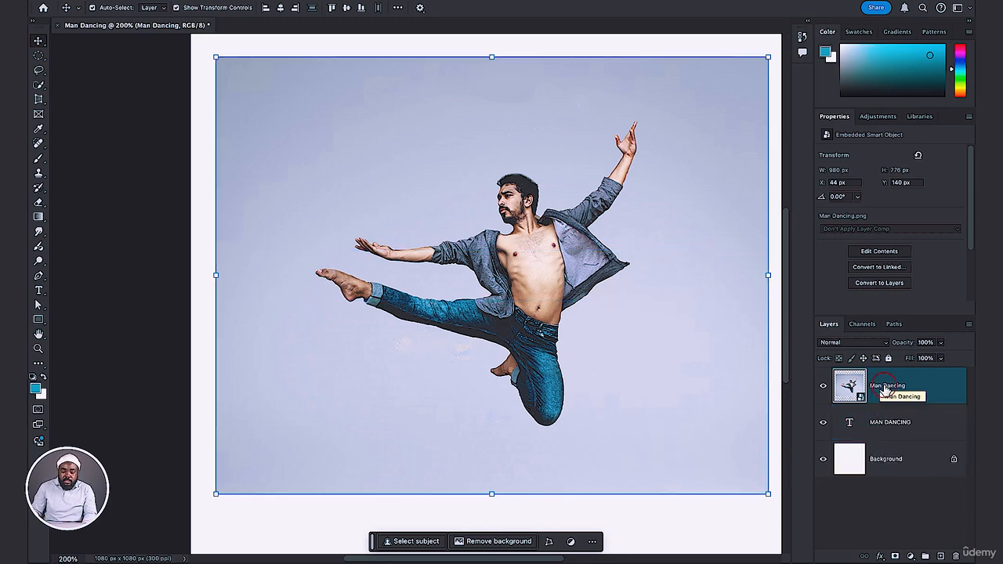
{"action": "right_click", "coordinate": [877, 389]}
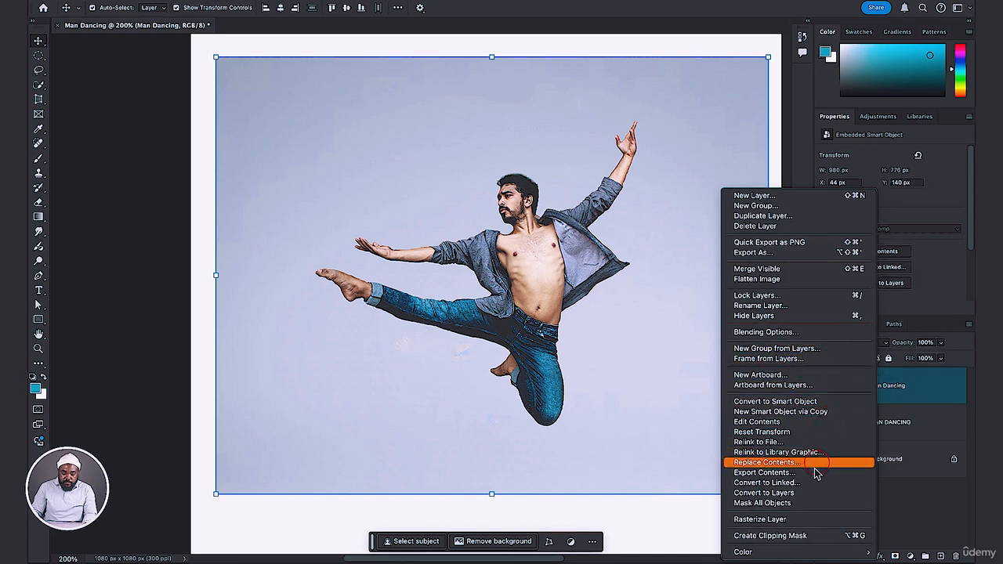
{"action": "left_click", "coordinate": [780, 521]}
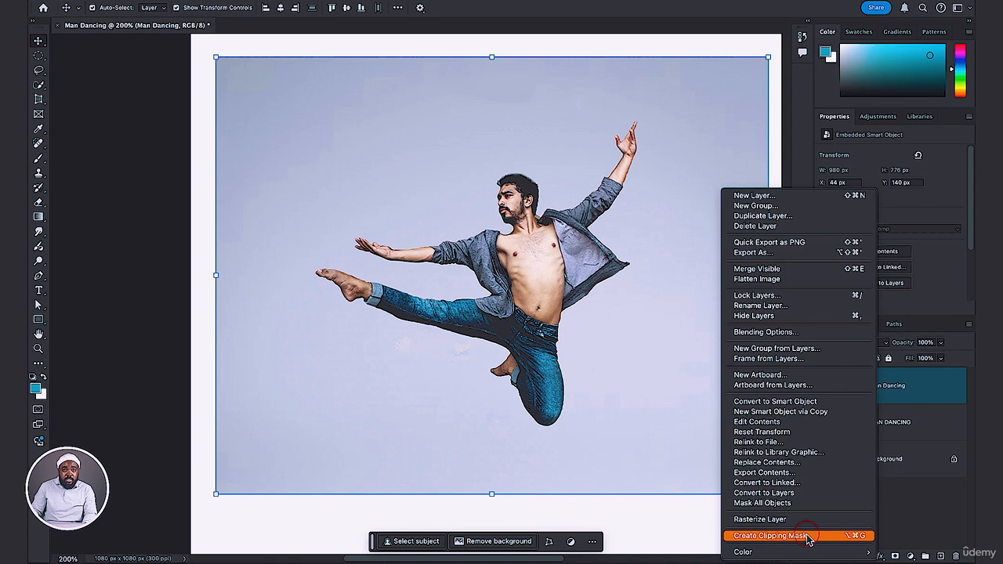
{"action": "left_click", "coordinate": [807, 537]}
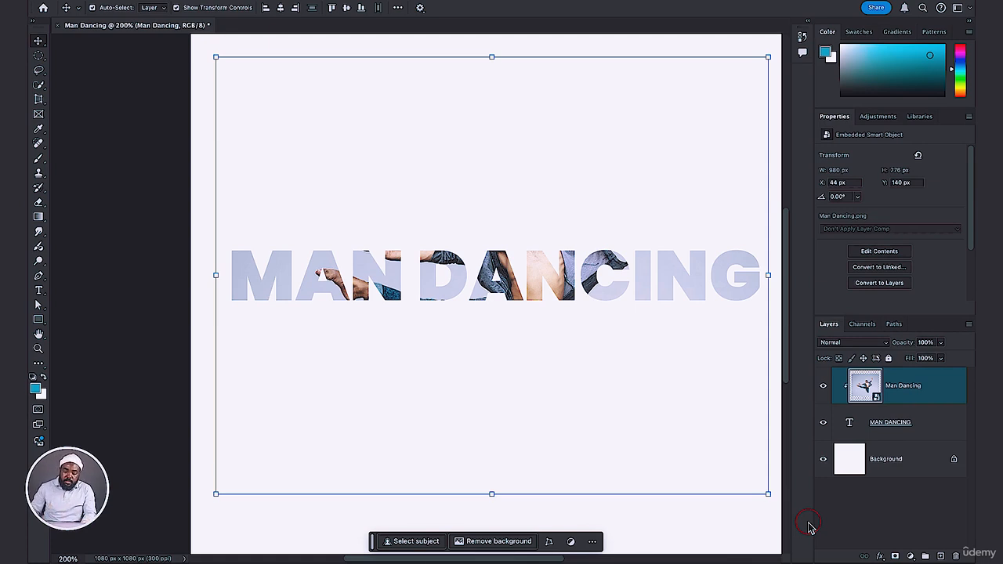
- Release the photo's clipping mask from the text and hide the MAN DANCING text layer
{"action": "right_click", "coordinate": [864, 383]}
{"action": "right_click", "coordinate": [905, 384]}
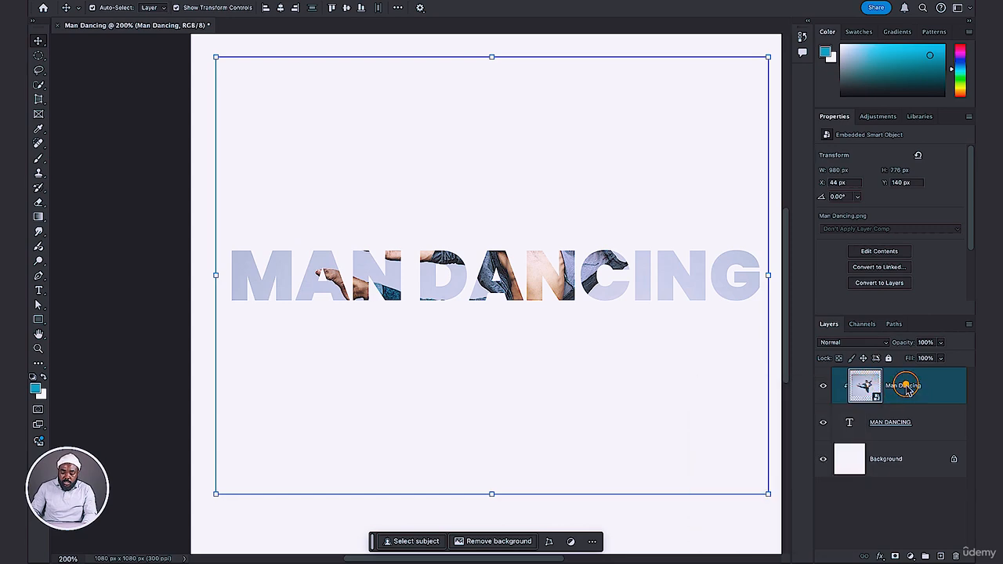
{"action": "left_click", "coordinate": [793, 535]}
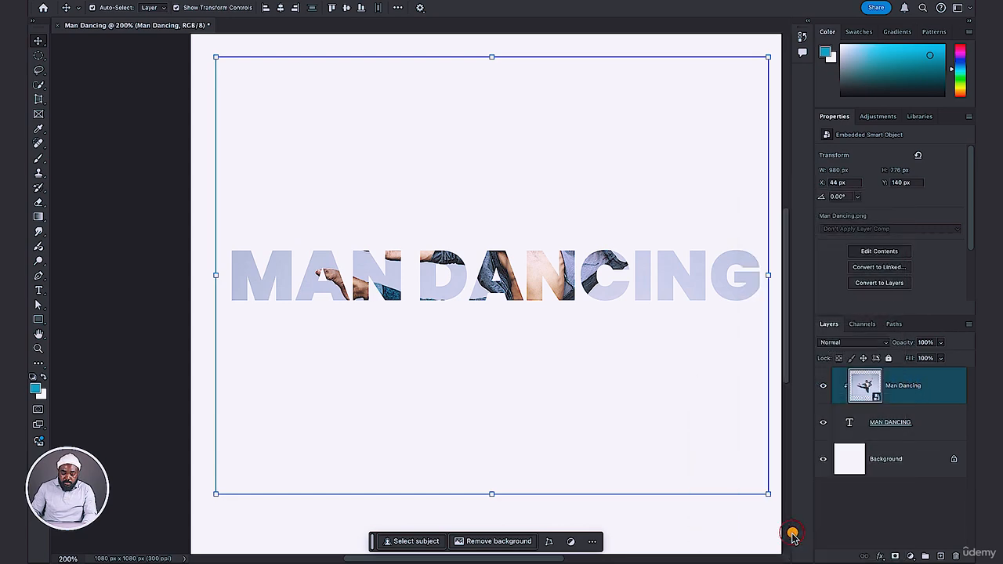
{"action": "left_click", "coordinate": [823, 424], "text": "shift"}
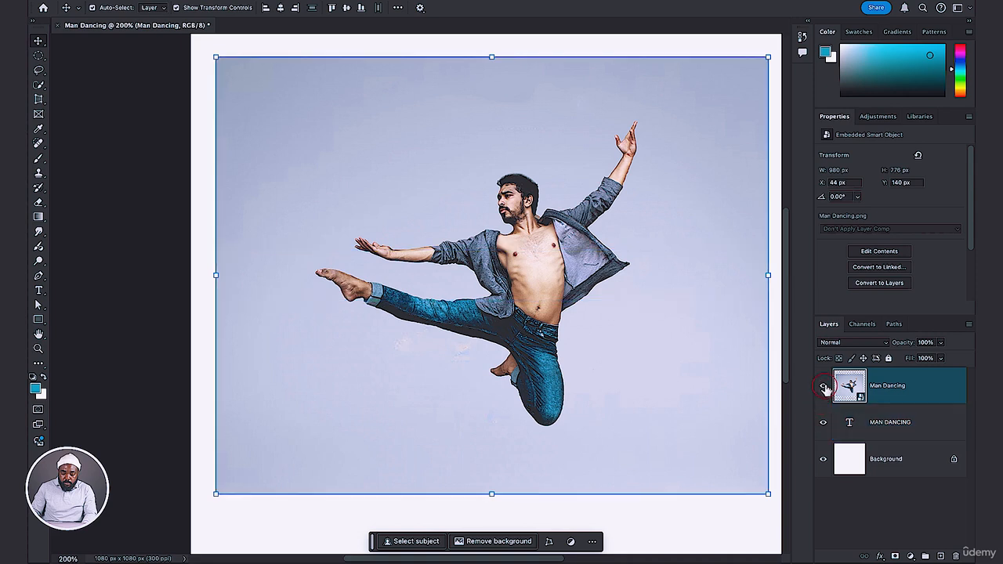
{"action": "left_click", "coordinate": [822, 418], "text": "shift"}
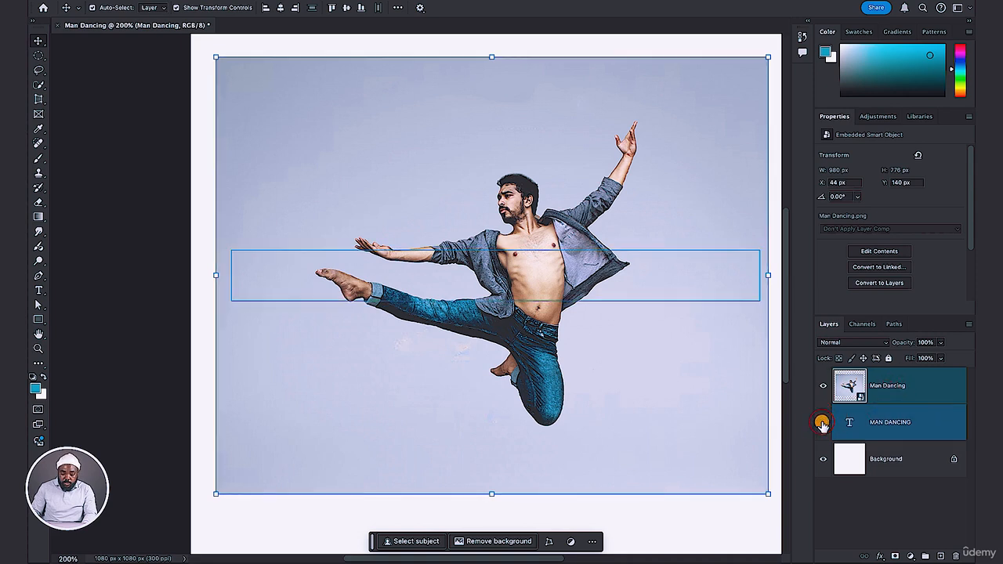
{"action": "left_click", "coordinate": [822, 424]}
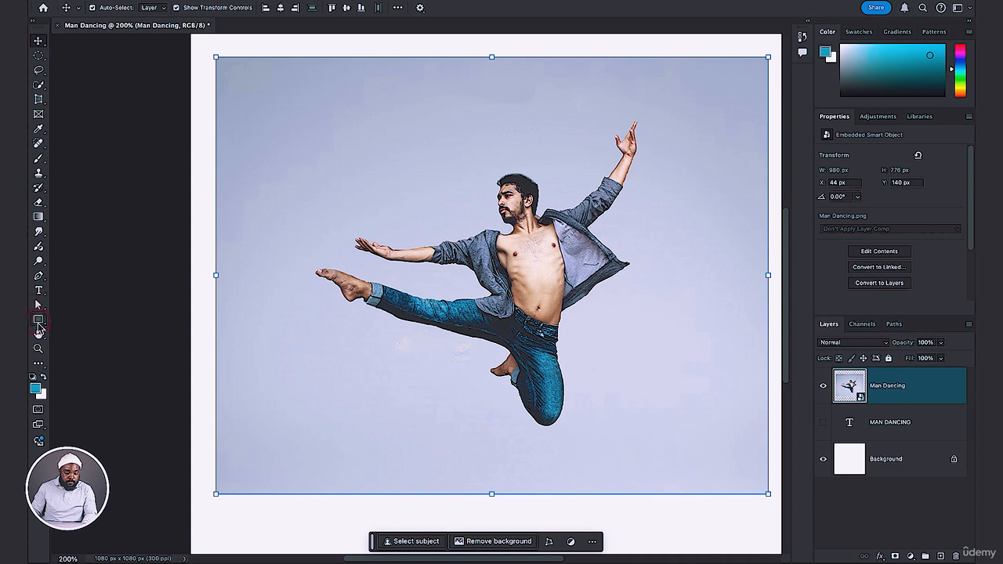
- Draw a circle about 216 px across over the dancer's extended leg with the Ellipse tool and fill it white
{"action": "left_click", "coordinate": [37, 319]}
{"action": "right_click", "coordinate": [38, 320]}
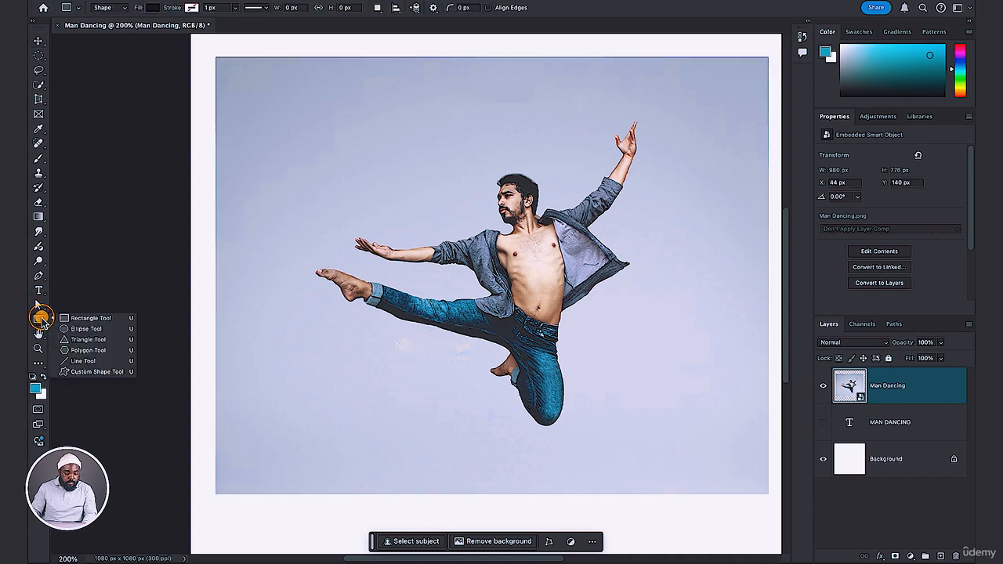
{"action": "left_click", "coordinate": [60, 329]}
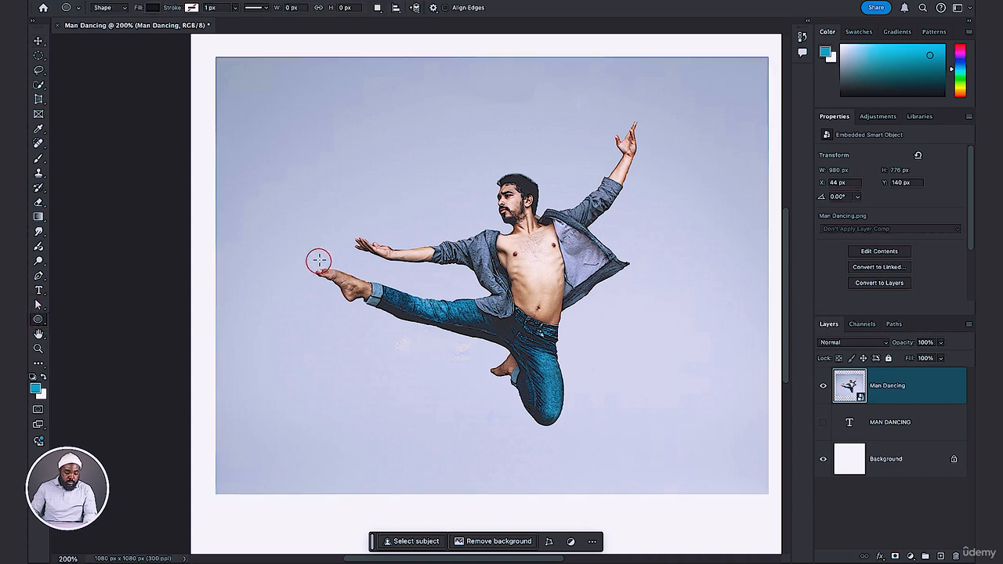
{"action": "left_click_drag", "start_coordinate": [329, 238], "coordinate": [450, 359]}
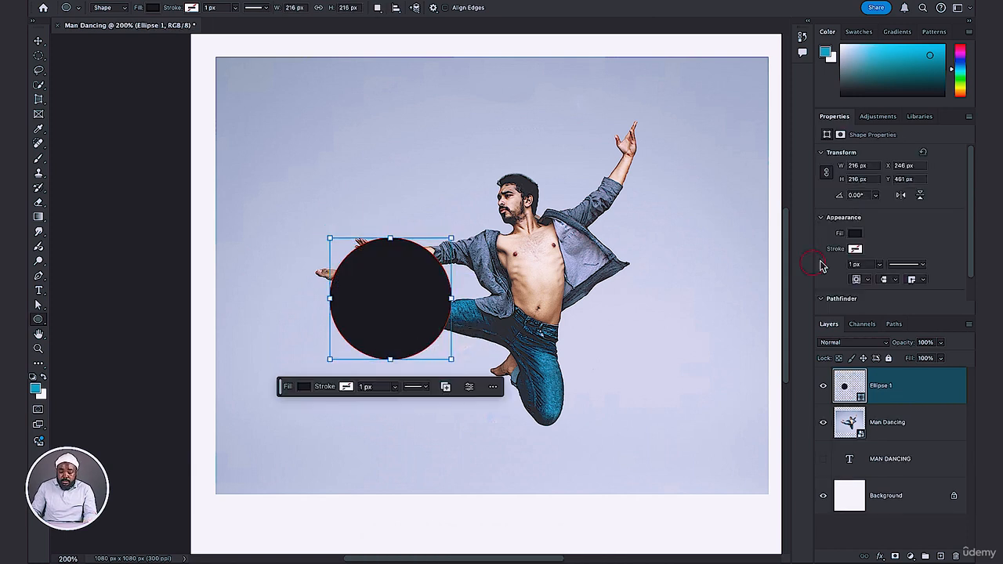
{"action": "left_click", "coordinate": [855, 233]}
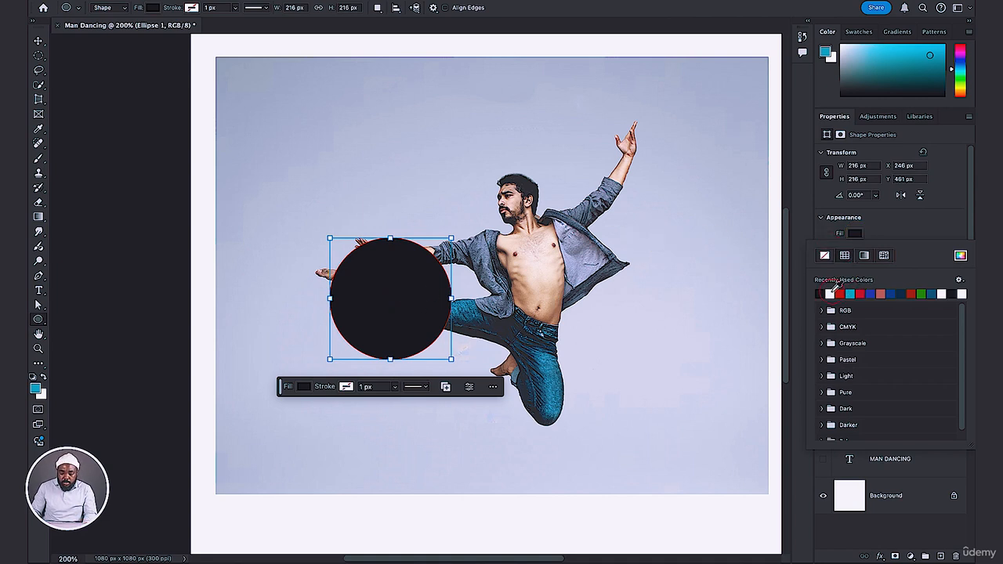
{"action": "left_click", "coordinate": [829, 294]}
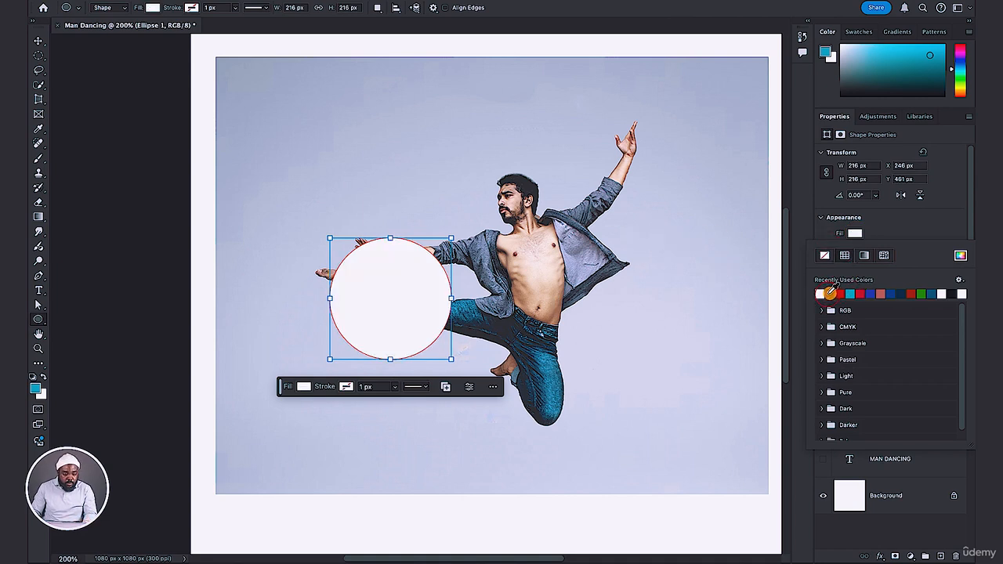
- Move the white circle over the dancer's head and upper chest
{"action": "left_click", "coordinate": [39, 41]}
{"action": "left_click", "coordinate": [183, 123]}
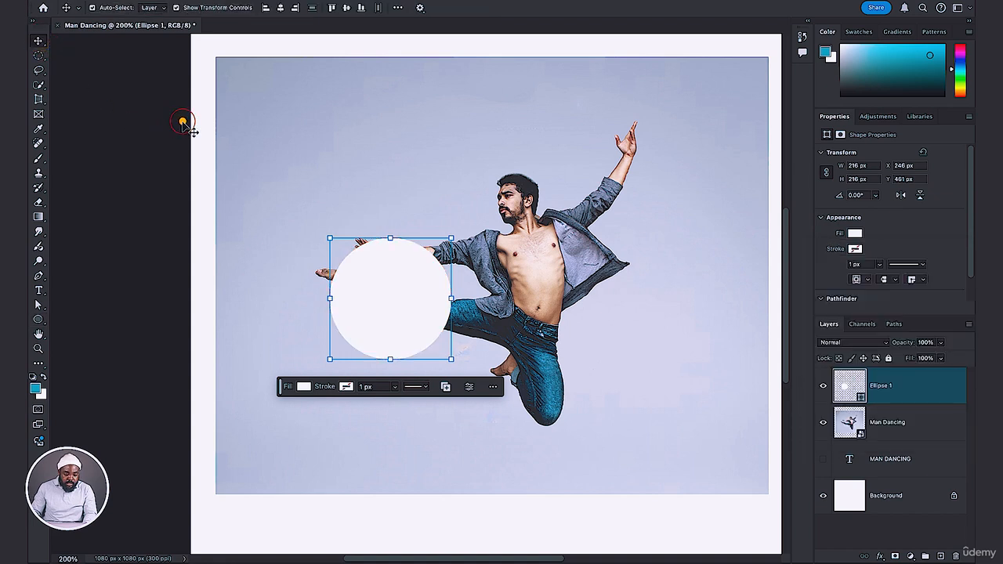
{"action": "left_click", "coordinate": [380, 304]}
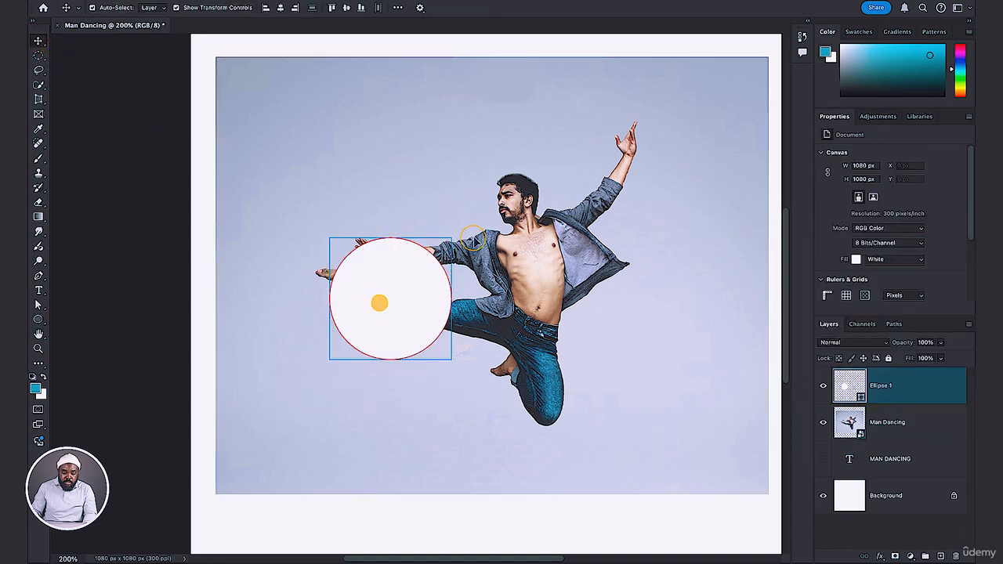
{"action": "mouse_move", "coordinate": [473, 239]}
{"action": "left_mouse_down"}
{"action": "mouse_move", "coordinate": [473, 229]}
{"action": "mouse_move", "coordinate": [487, 236]}
{"action": "mouse_move", "coordinate": [499, 227]}
{"action": "left_mouse_up"}
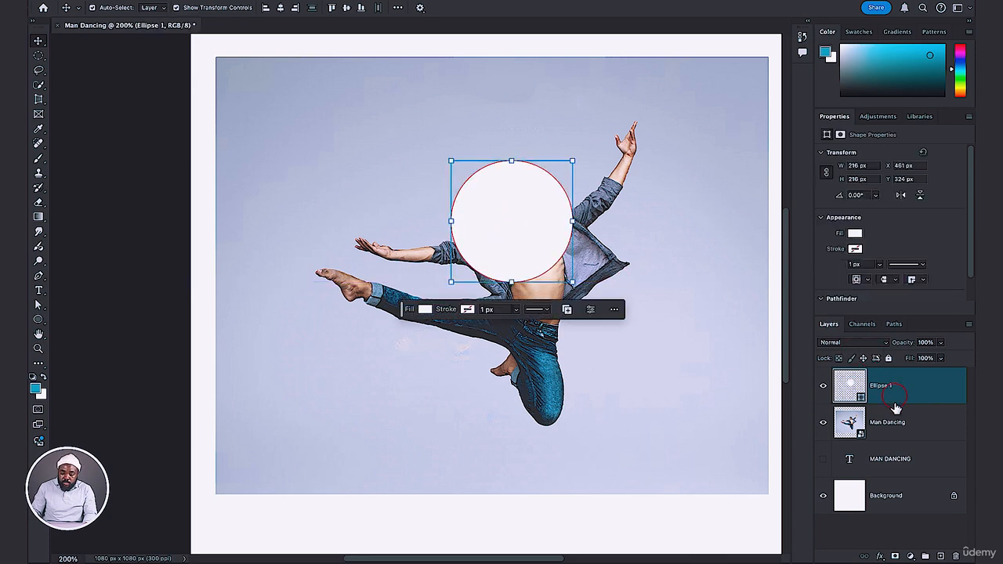
- Place the Man Dancing photo layer above the Ellipse 1 layer and clip the photo to the circle with a clipping mask
{"action": "left_click", "coordinate": [888, 422], "text": "shift"}
{"action": "left_click_drag", "start_coordinate": [888, 422], "coordinate": [889, 381]}
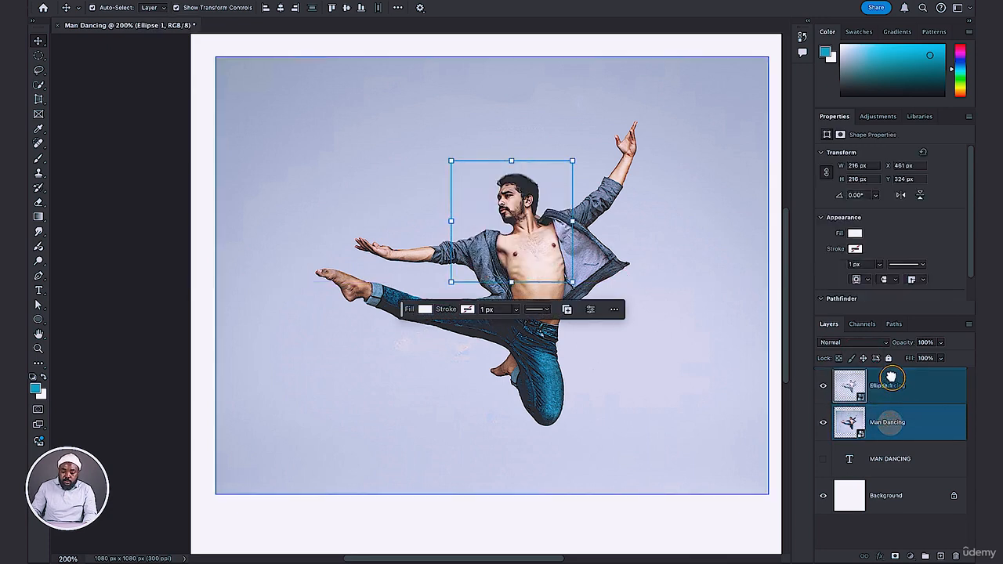
{"action": "left_click", "coordinate": [890, 384]}
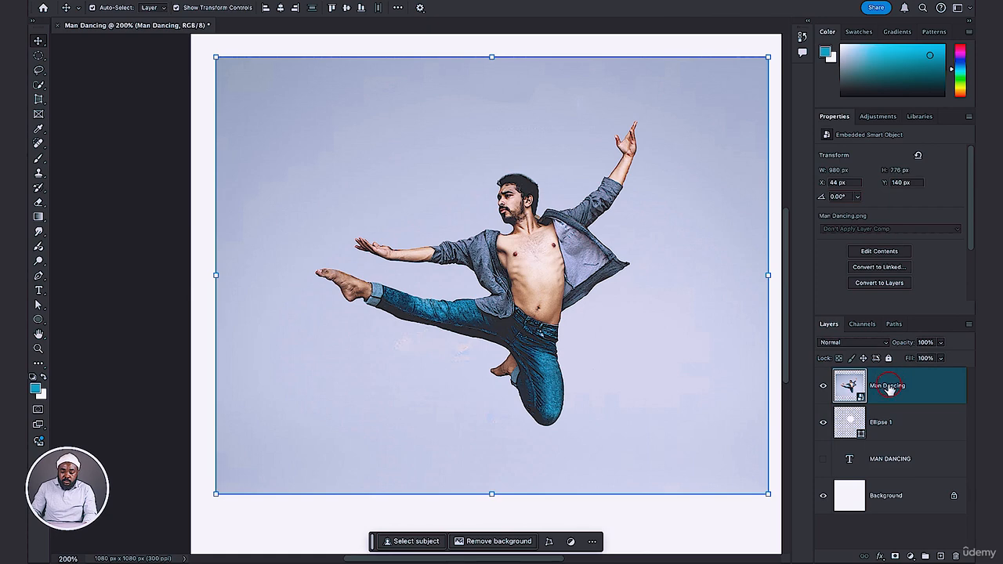
{"action": "right_click", "coordinate": [891, 386]}
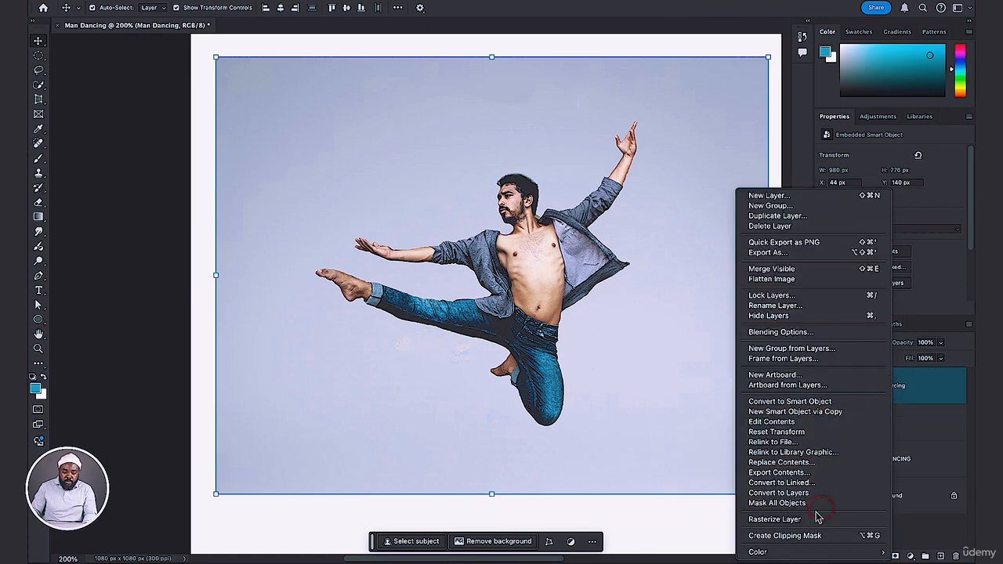
{"action": "left_click", "coordinate": [779, 538]}
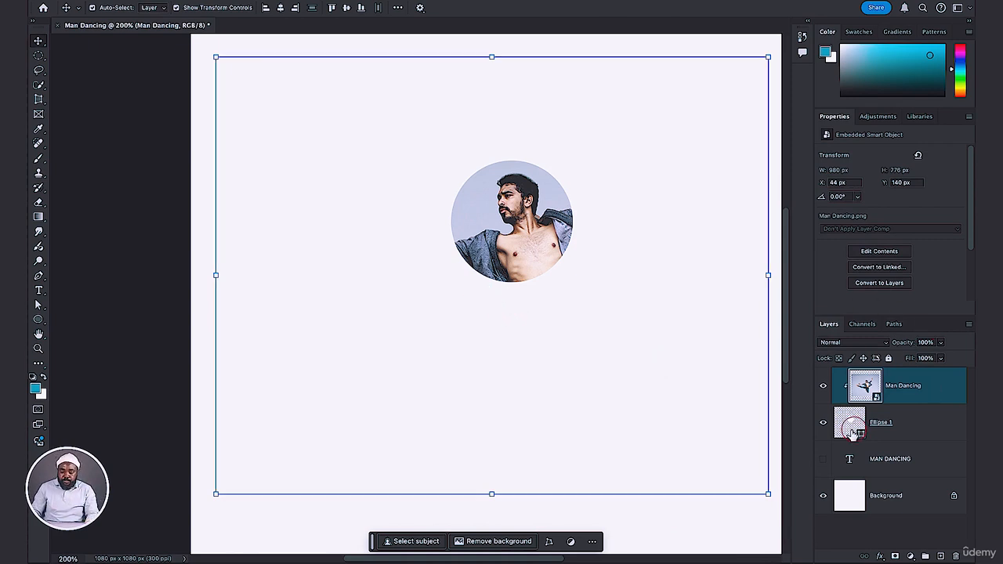
- Release the photo's clipping mask from the circle and hide the Ellipse 1 layer
{"action": "right_click", "coordinate": [897, 390]}
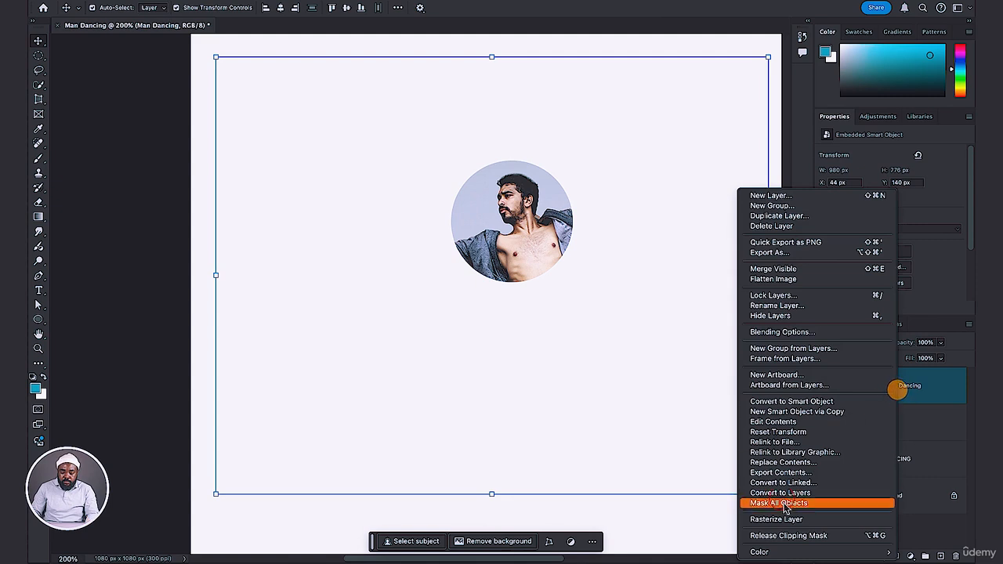
{"action": "left_click", "coordinate": [764, 535]}
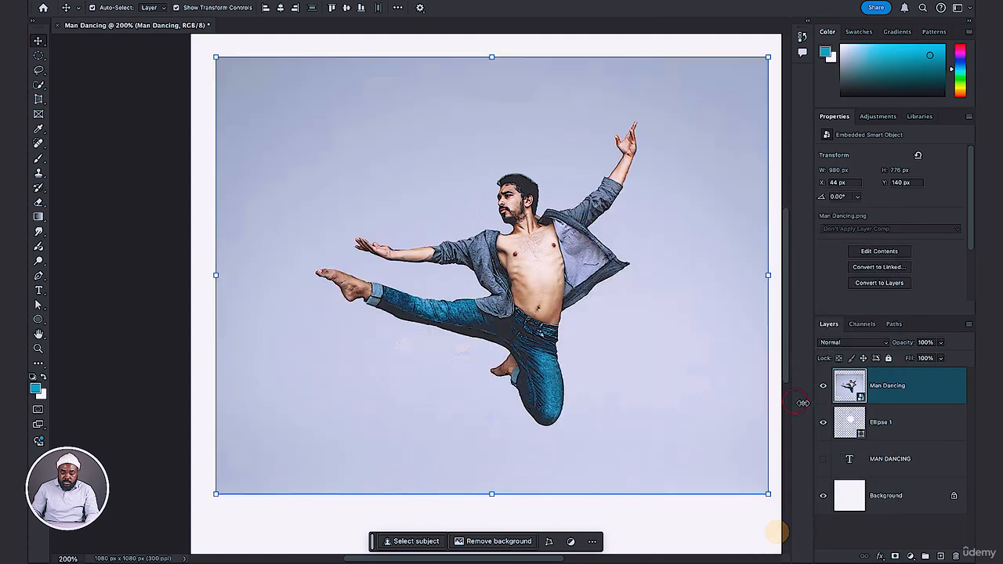
{"action": "left_click", "coordinate": [825, 429], "text": "shift"}
{"action": "left_click", "coordinate": [823, 427]}
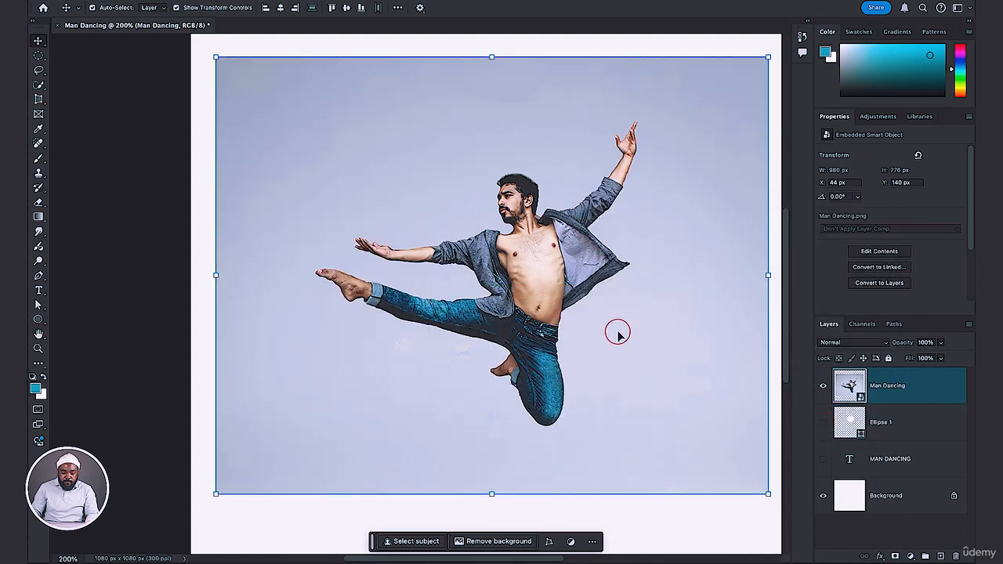
- Add a Hue/Saturation adjustment layer above the Man Dancing photo layer
{"action": "scroll", "coordinate": [423, 349], "scroll_direction": "down", "scroll_amount": 1}
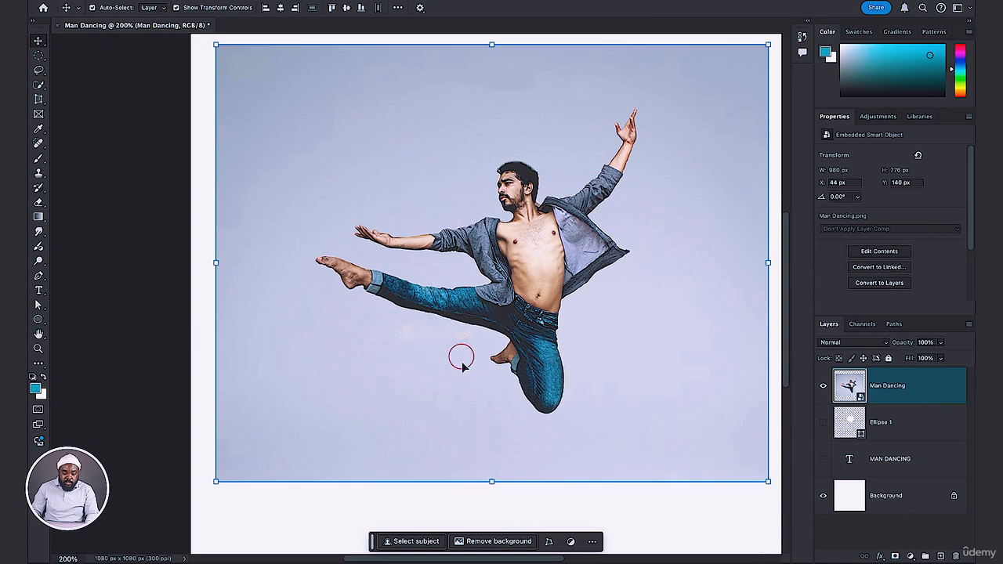
{"action": "scroll", "coordinate": [485, 401], "scroll_direction": "right", "scroll_amount": 1}
{"action": "scroll", "coordinate": [485, 402], "scroll_direction": "right", "scroll_amount": 2}
{"action": "scroll", "coordinate": [484, 403], "scroll_direction": "up", "scroll_amount": 1}
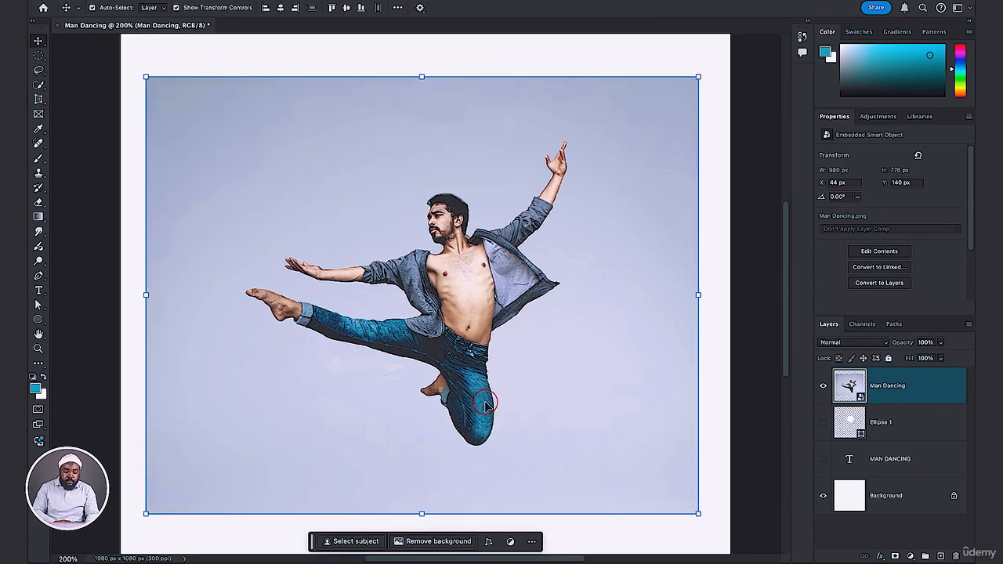
{"action": "scroll", "coordinate": [485, 405], "scroll_direction": "down", "scroll_amount": 1}
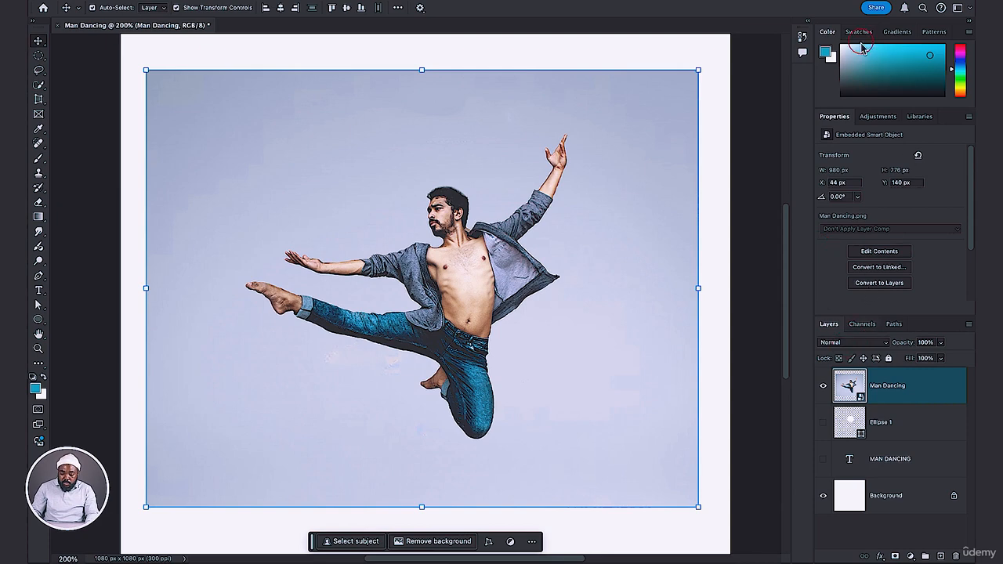
{"action": "left_click", "coordinate": [403, 0]}
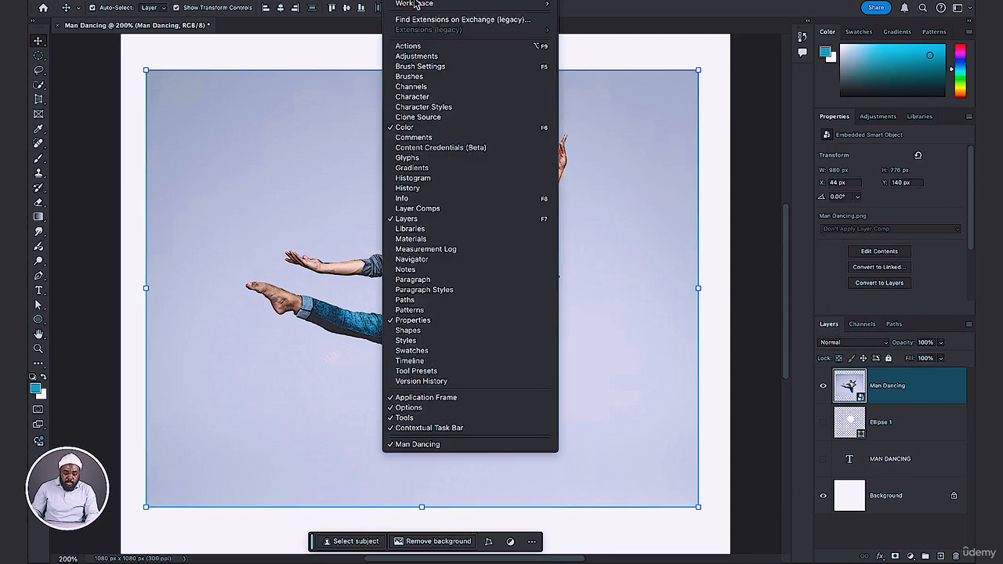
{"action": "left_click", "coordinate": [417, 57]}
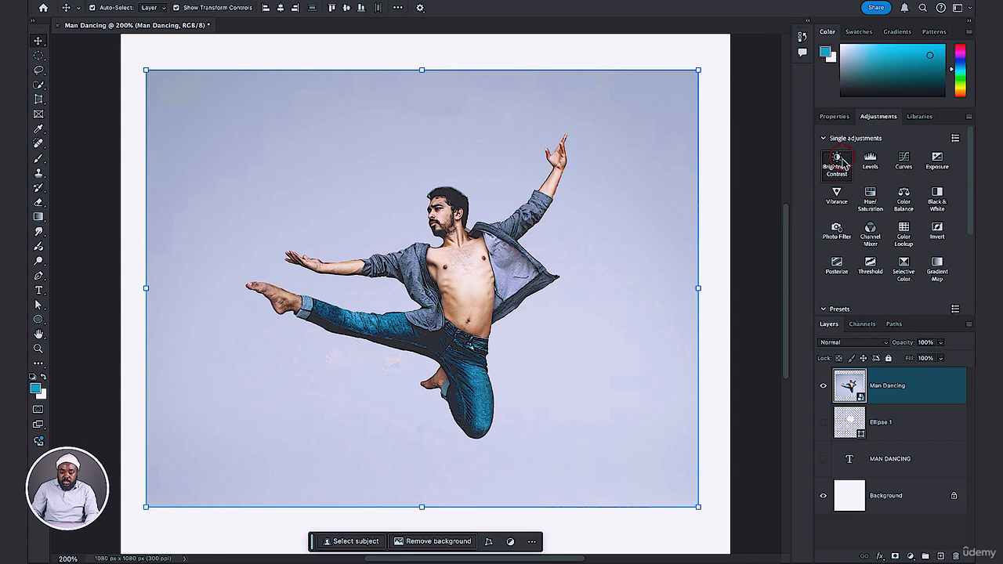
{"action": "left_click", "coordinate": [871, 200]}
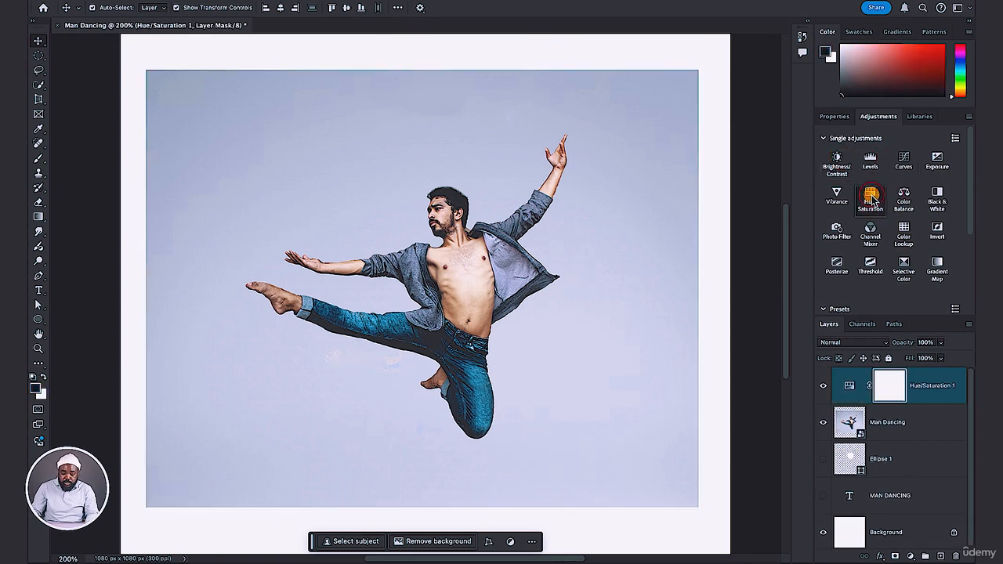
- Set the Hue/Saturation adjustment to Saturation -100 and Lightness -8 to turn the photo black and white
{"action": "left_click", "coordinate": [849, 387]}
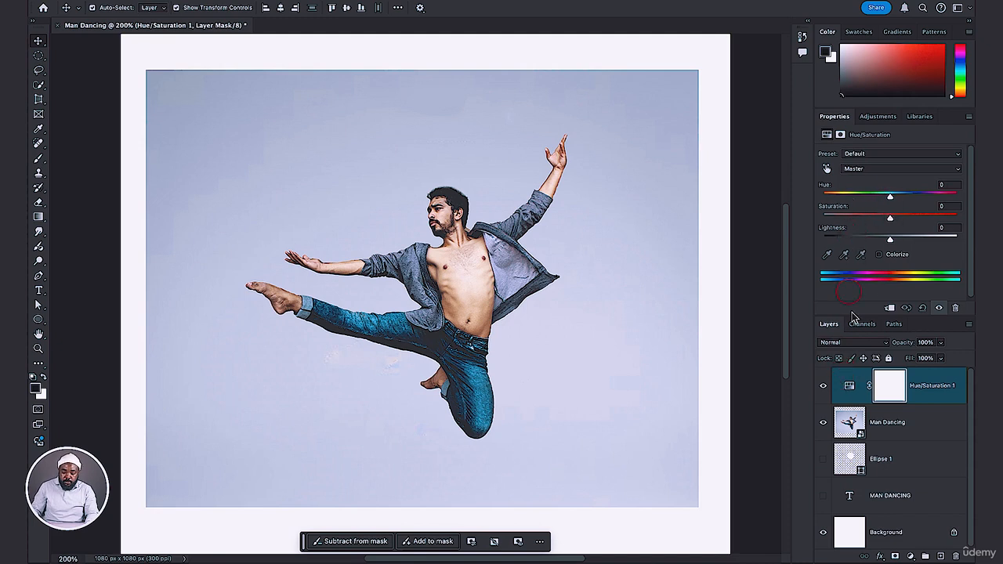
{"action": "left_click", "coordinate": [849, 388]}
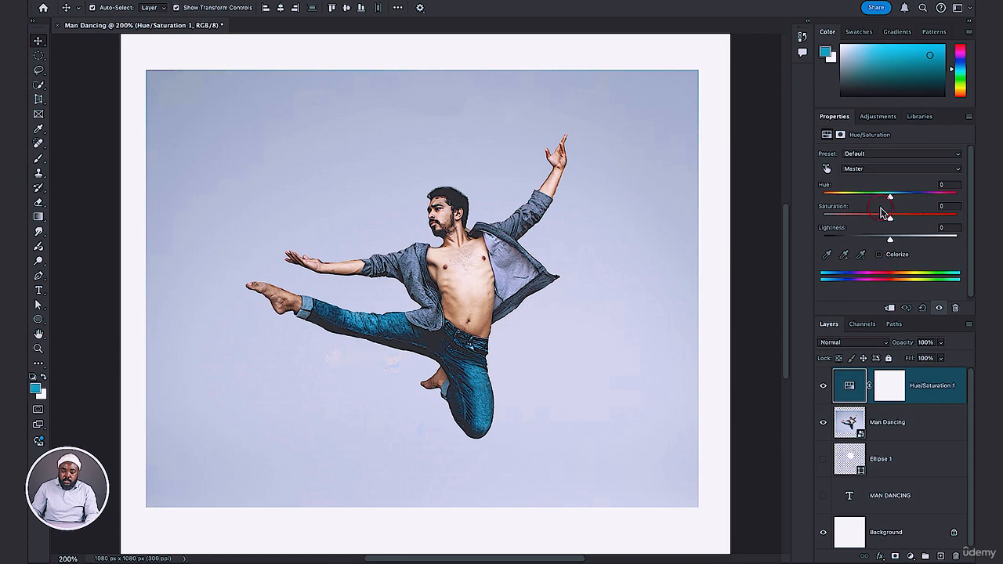
{"action": "left_click_drag", "start_coordinate": [890, 220], "coordinate": [799, 223]}
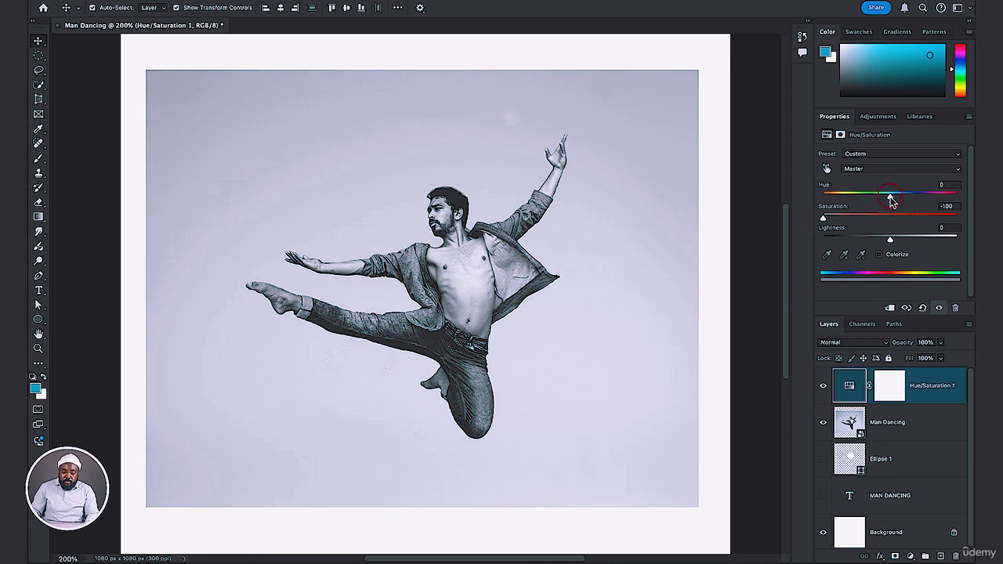
{"action": "mouse_move", "coordinate": [890, 240]}
{"action": "left_mouse_down"}
{"action": "mouse_move", "coordinate": [898, 241]}
{"action": "mouse_move", "coordinate": [885, 241]}
{"action": "left_mouse_up"}
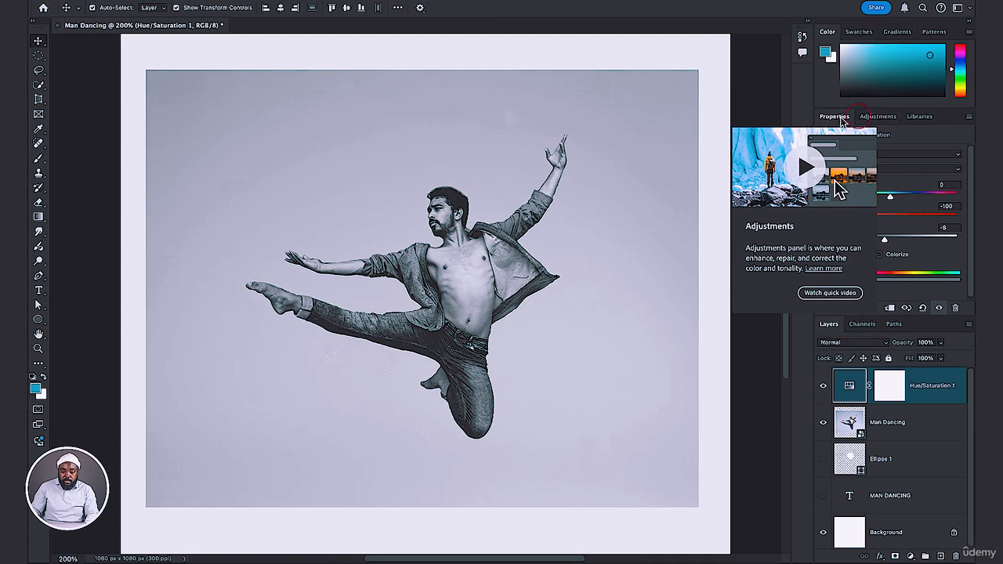
- Add a Brightness/Contrast adjustment layer above the Hue/Saturation layer, slightly raise its brightness and adjust its contrast
{"action": "left_click", "coordinate": [874, 116]}
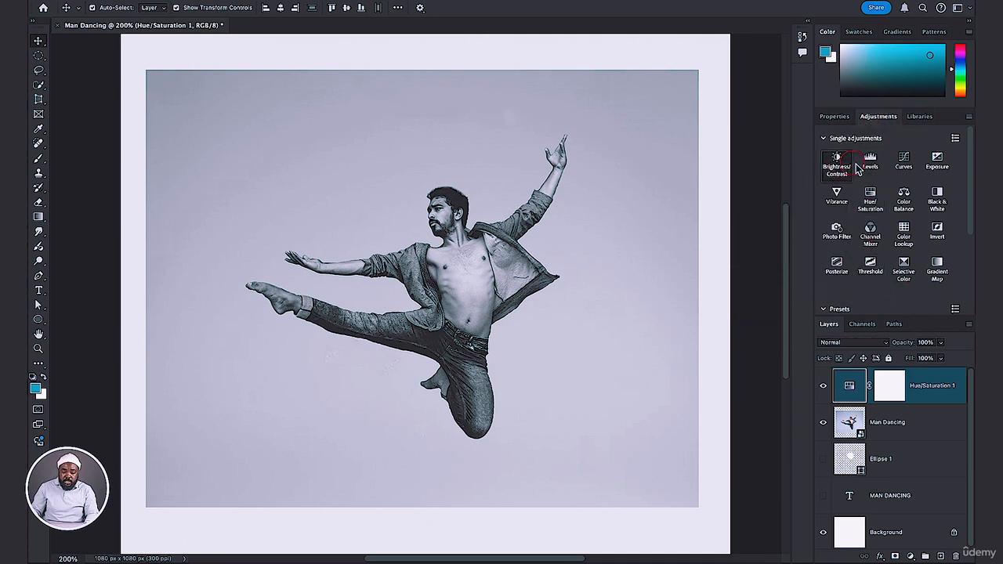
{"action": "left_click", "coordinate": [836, 163]}
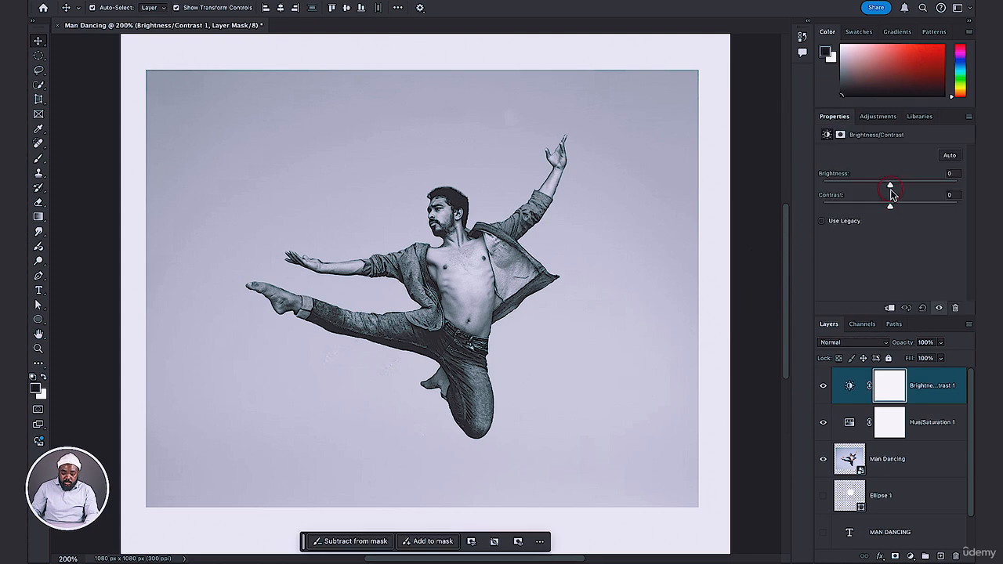
{"action": "left_click_drag", "start_coordinate": [891, 188], "coordinate": [899, 206]}
{"action": "left_click", "coordinate": [890, 206]}
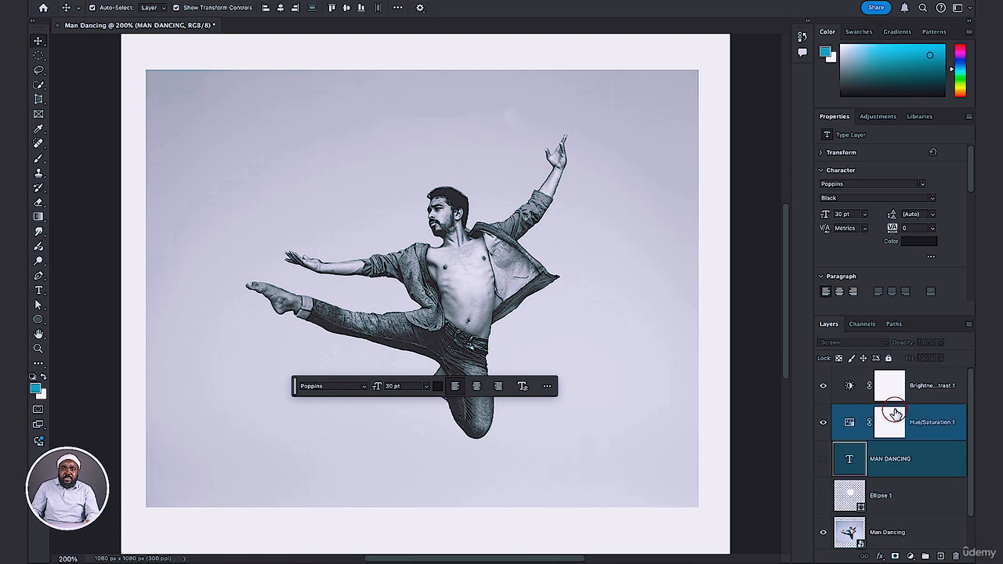
- Toggle the Brightness/Contrast 1 and Hue/Saturation 1 layers to compare the photo with and without them, leaving both hidden
{"action": "left_click", "coordinate": [822, 387]}
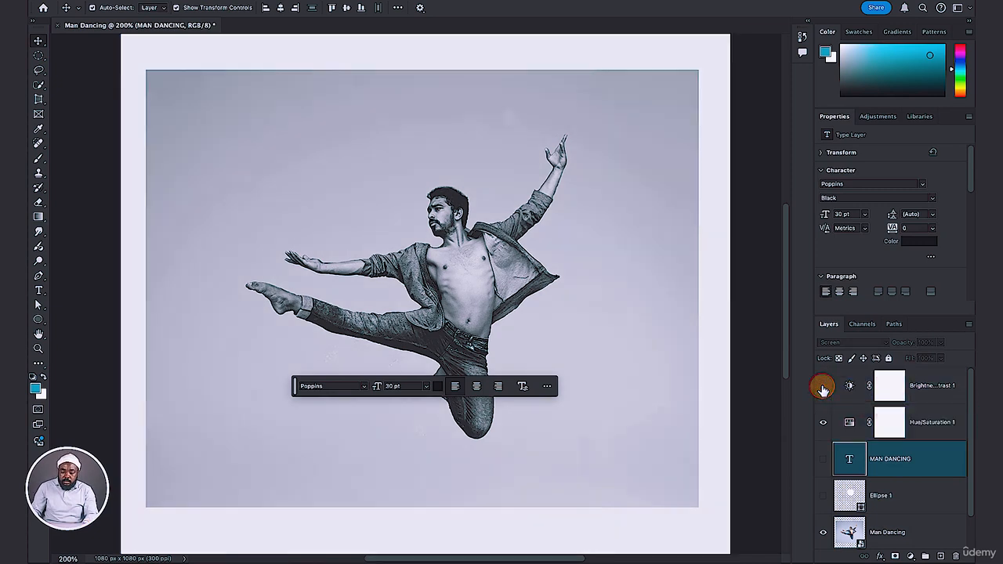
{"action": "left_click", "coordinate": [822, 424]}
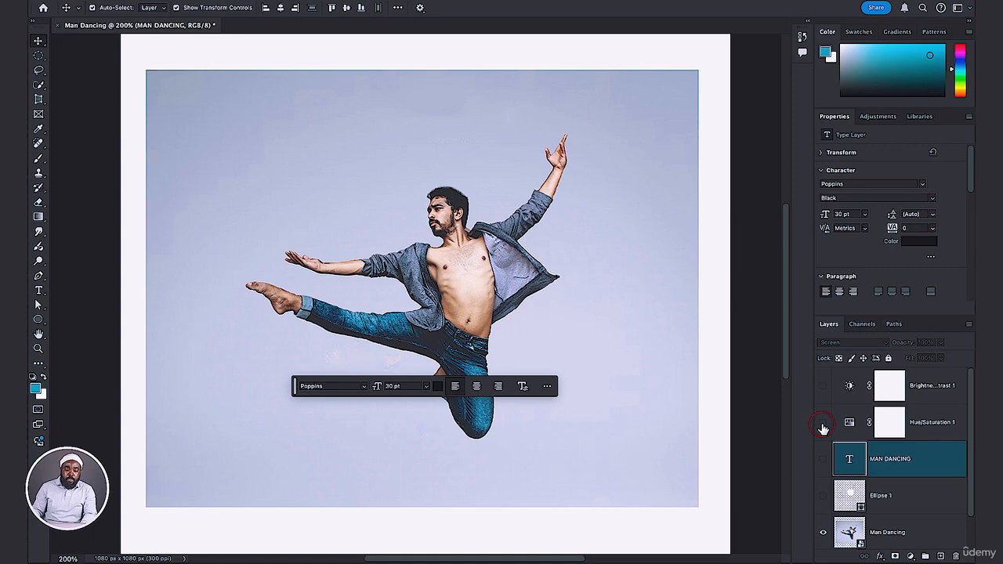
{"action": "left_click", "coordinate": [823, 423]}
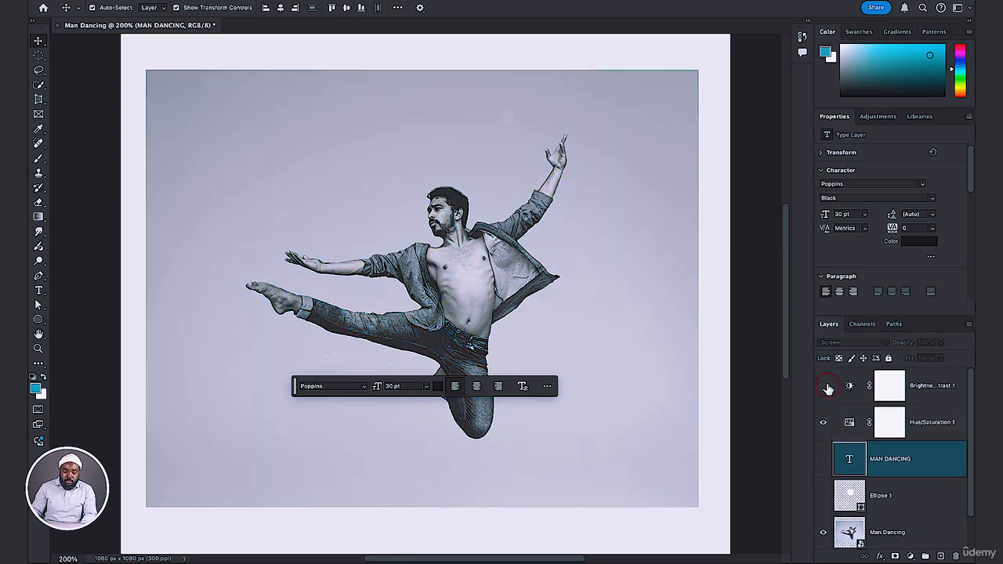
{"action": "left_click", "coordinate": [822, 385]}
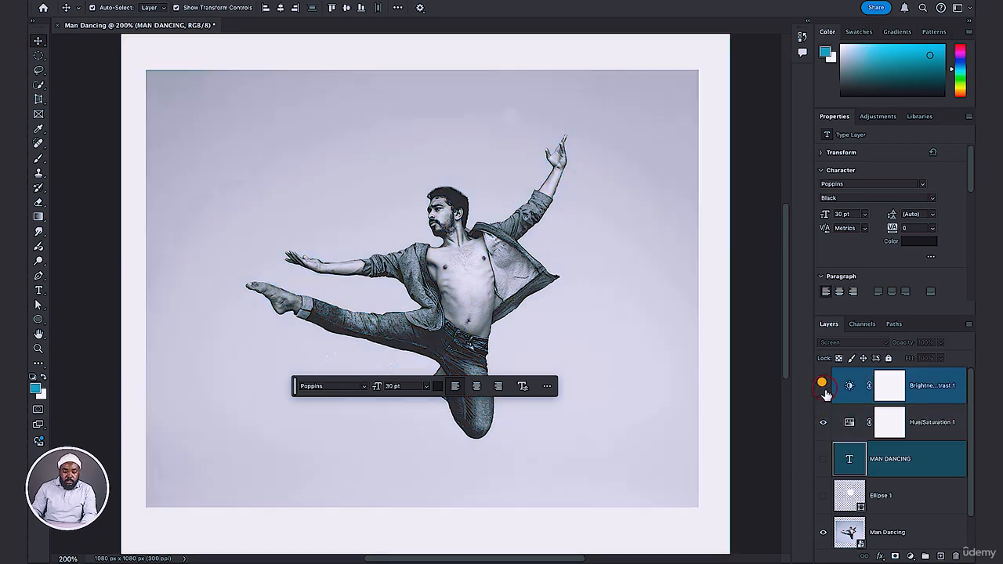
{"action": "left_click", "coordinate": [823, 385]}
{"action": "left_click", "coordinate": [820, 423]}
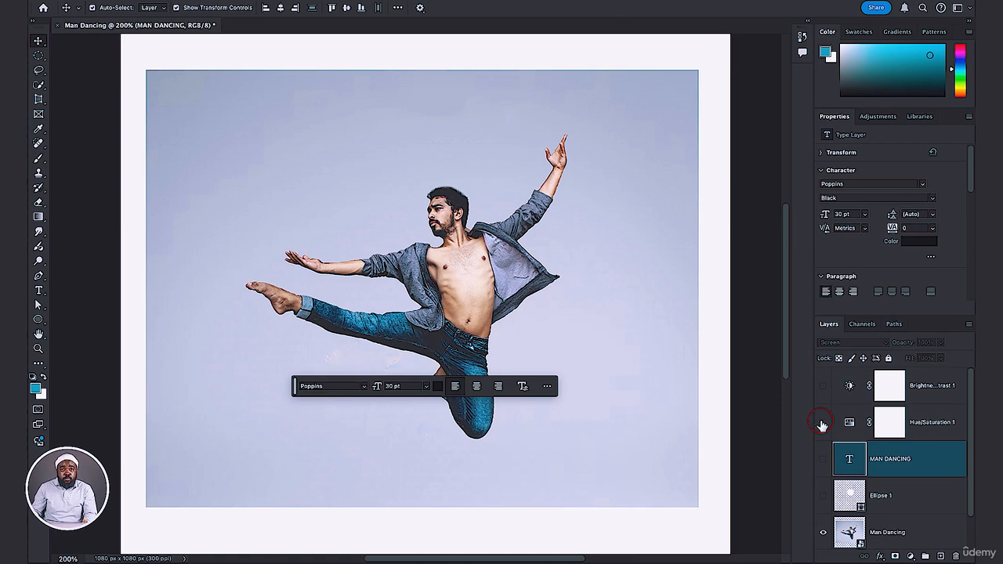
- Add a second Hue/Saturation adjustment layer directly above the Man Dancing photo layer and set its Saturation to +18
{"action": "left_click", "coordinate": [891, 532], "text": "ctrl"}
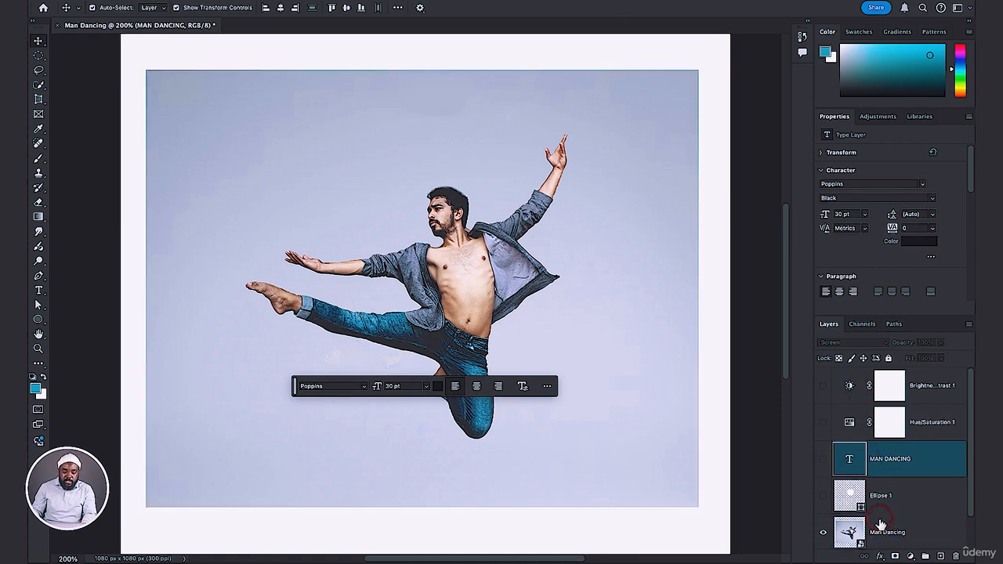
{"action": "left_click", "coordinate": [881, 532], "text": "super"}
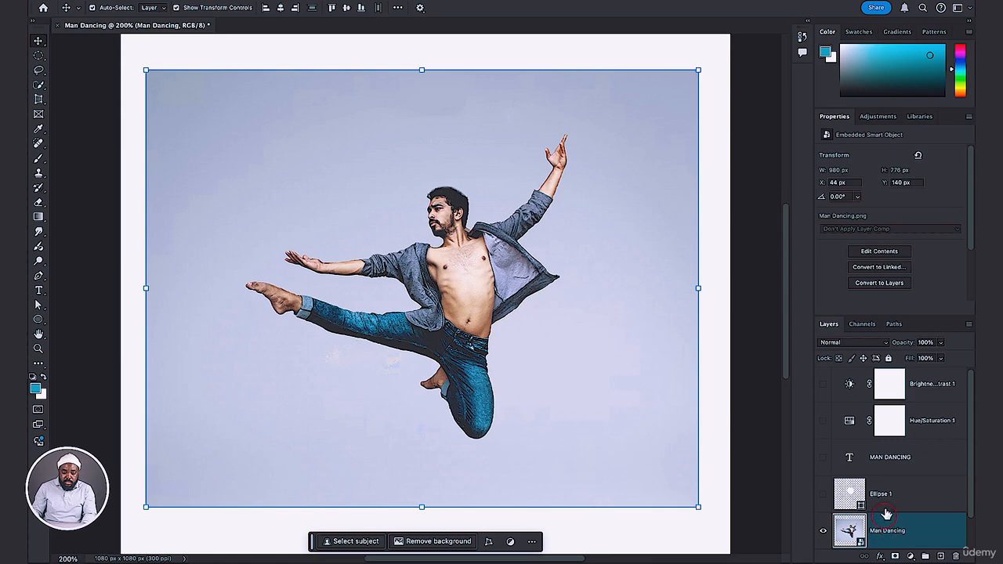
{"action": "left_click", "coordinate": [875, 117]}
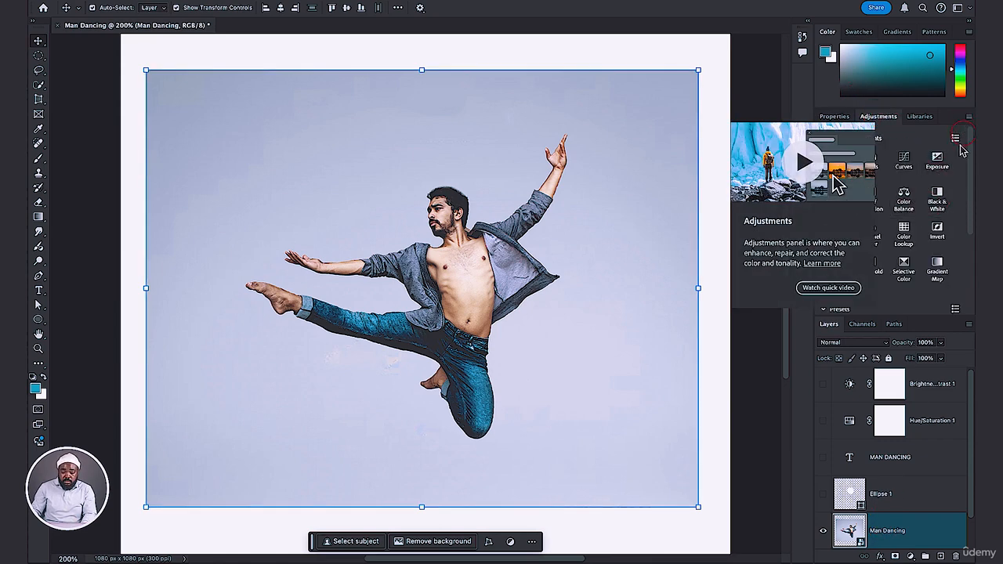
{"action": "left_click", "coordinate": [905, 203]}
{"action": "left_click", "coordinate": [880, 202]}
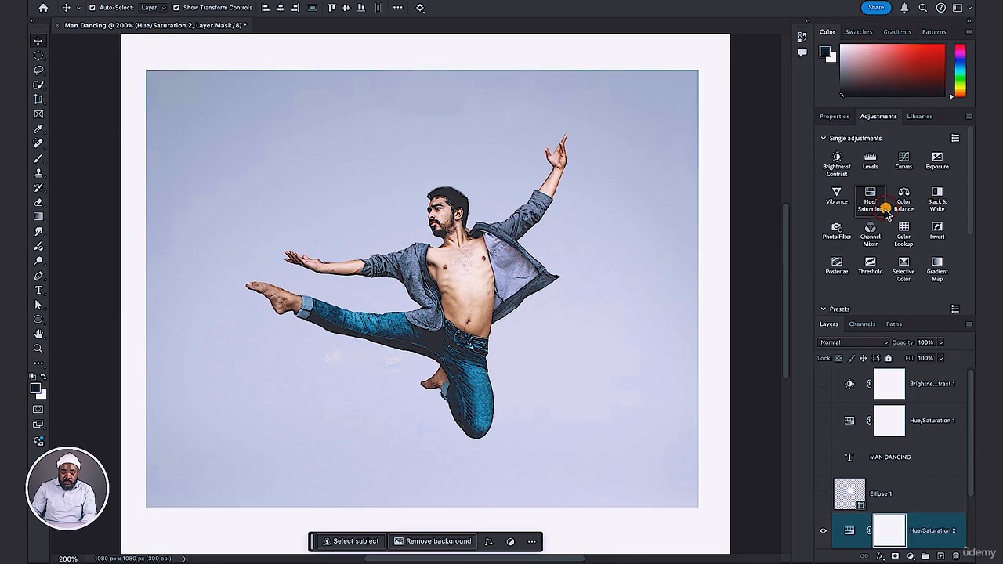
{"action": "left_click", "coordinate": [890, 217]}
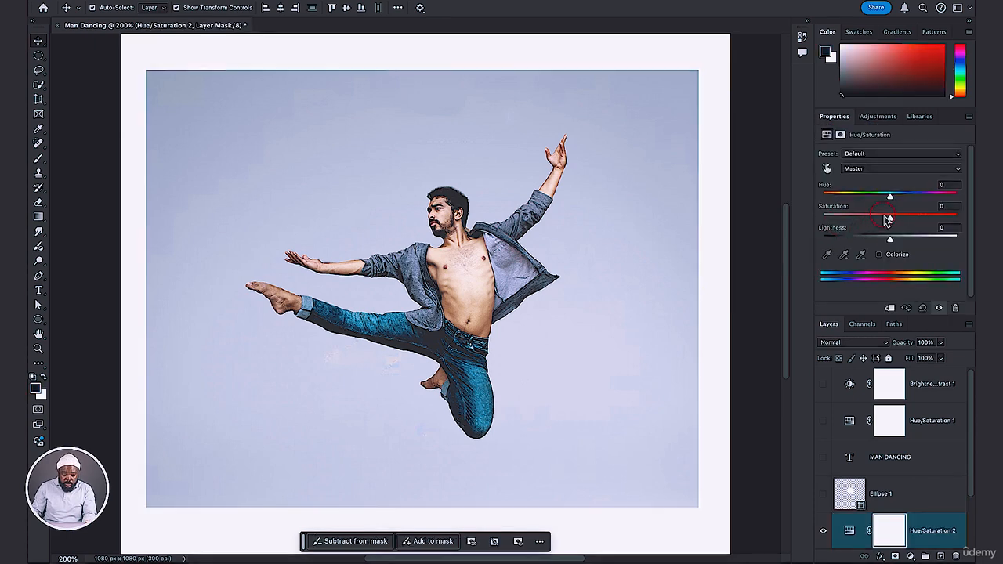
{"action": "mouse_move", "coordinate": [891, 222]}
{"action": "left_mouse_down"}
{"action": "mouse_move", "coordinate": [914, 223]}
{"action": "mouse_move", "coordinate": [902, 220]}
{"action": "left_mouse_up"}
- Toggle the Hue/Saturation 2 layer off and on to compare the photo before and after the adjustment
{"action": "scroll", "coordinate": [917, 470], "scroll_direction": "down", "scroll_amount": 1}
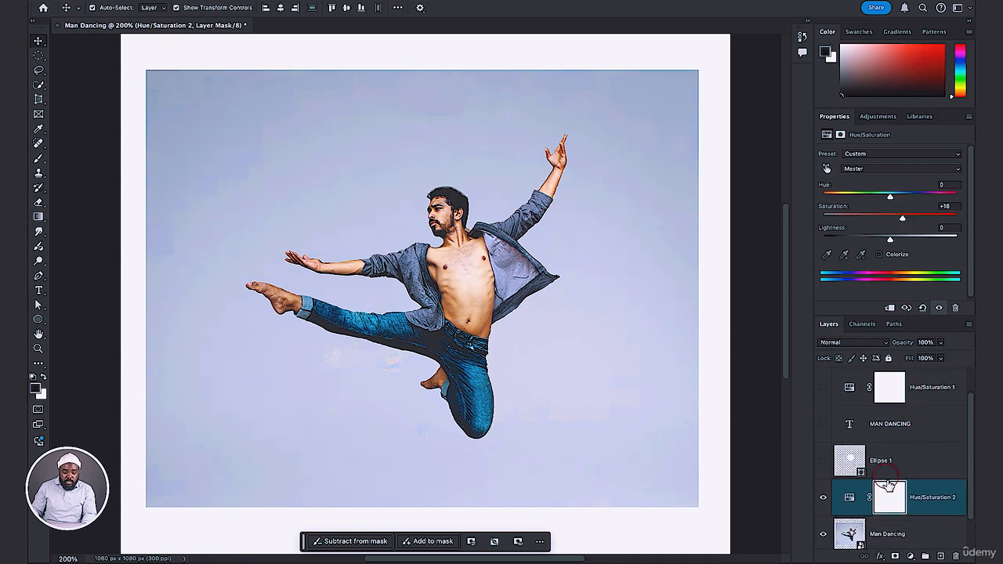
{"action": "left_click", "coordinate": [937, 501]}
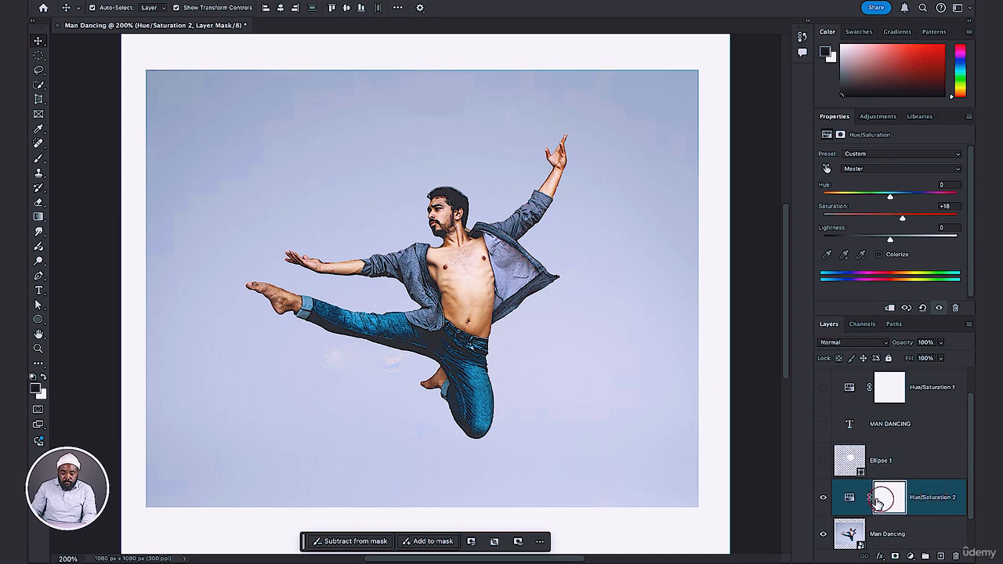
{"action": "left_click", "coordinate": [821, 498]}
{"action": "left_click", "coordinate": [821, 498]}
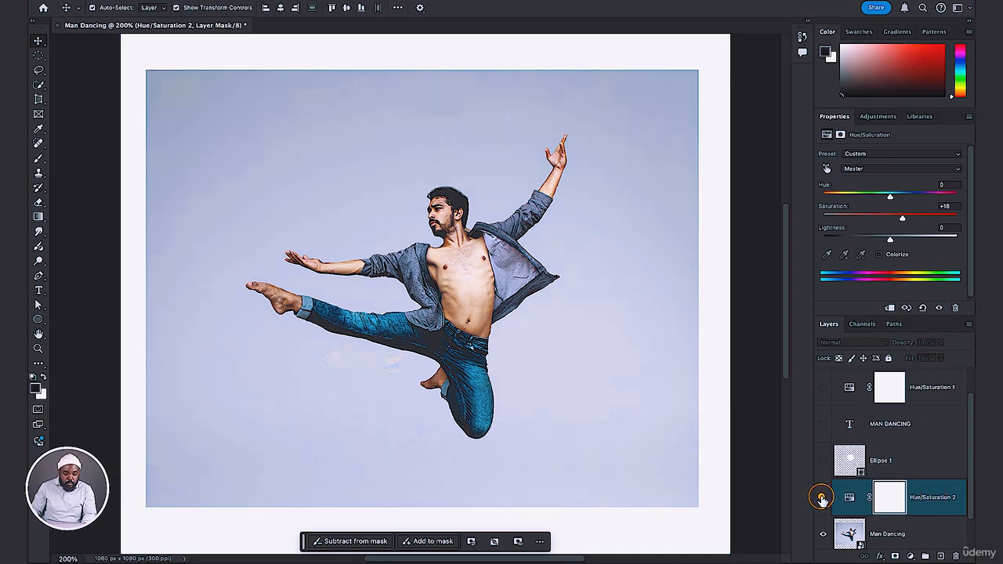
{"action": "left_click", "coordinate": [822, 498]}
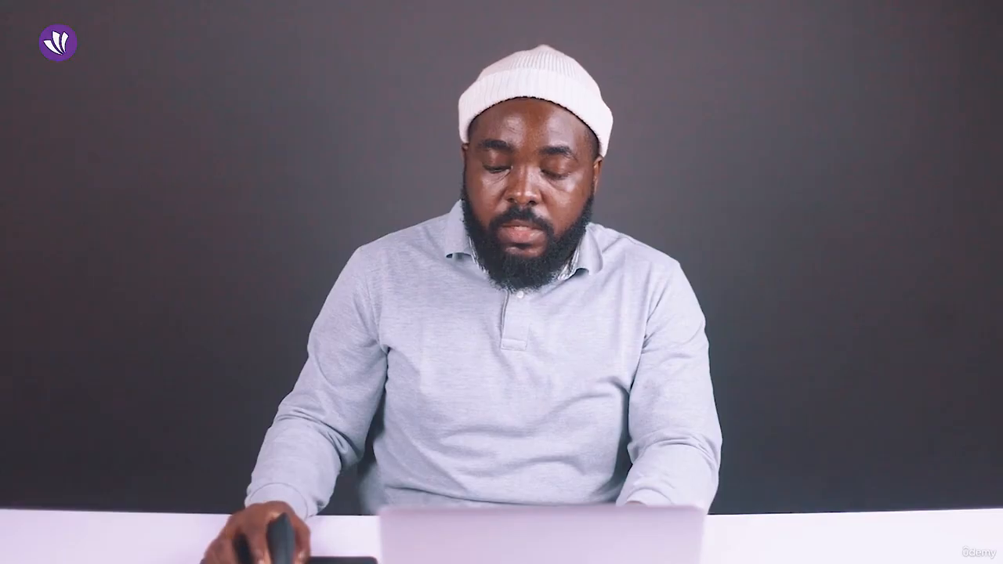
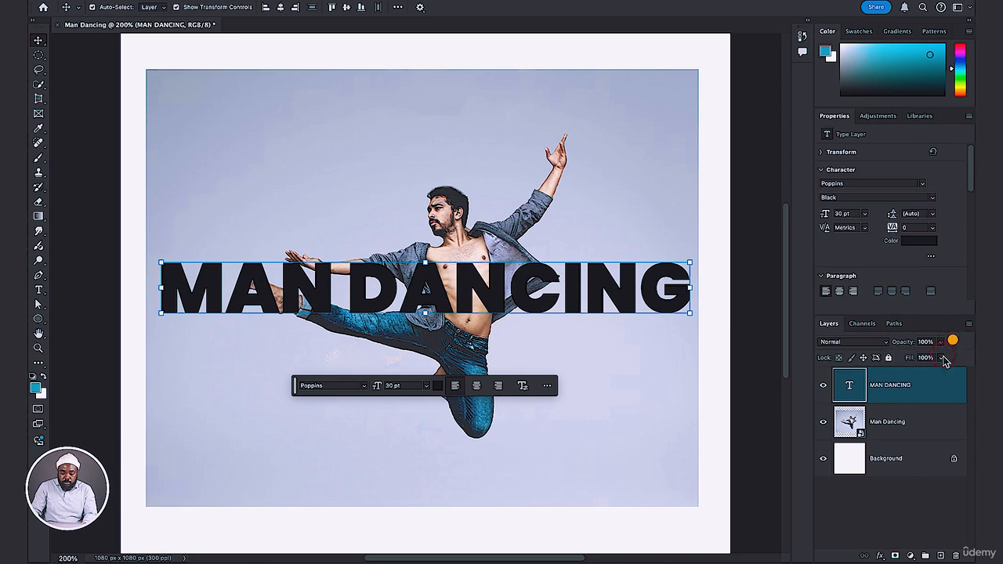
- Try a 35% fill on the MAN DANCING text layer, restore it to 100%, and look through the available blend modes
{"action": "left_click", "coordinate": [943, 359]}
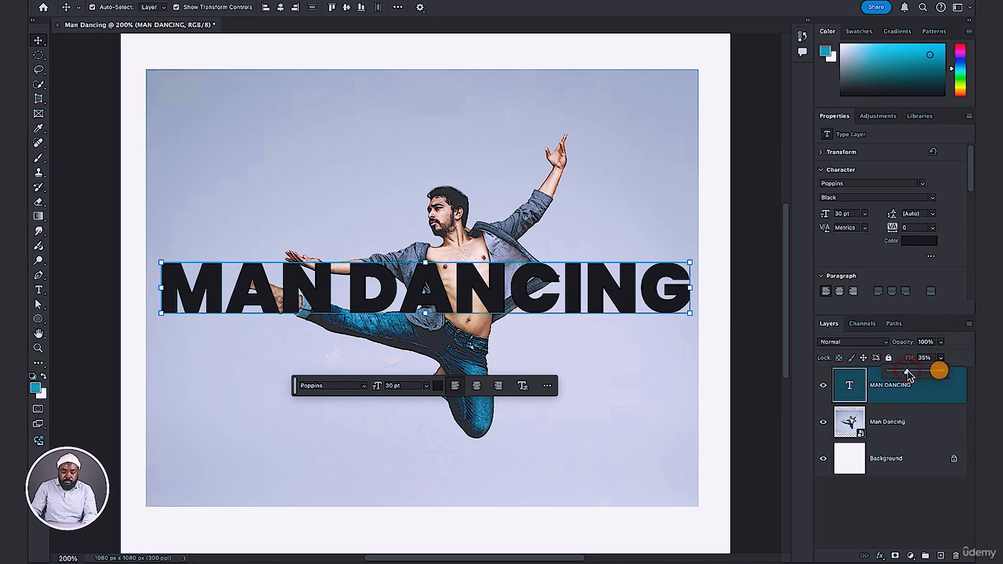
{"action": "mouse_move", "coordinate": [936, 372]}
{"action": "left_mouse_down"}
{"action": "mouse_move", "coordinate": [907, 374]}
{"action": "mouse_move", "coordinate": [948, 371]}
{"action": "left_mouse_up"}
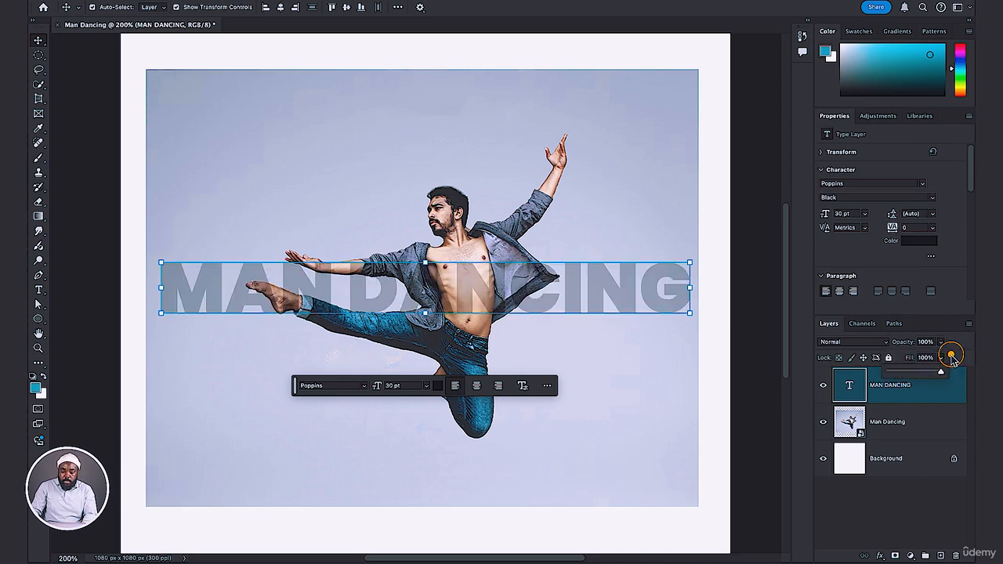
{"action": "left_click", "coordinate": [881, 343]}
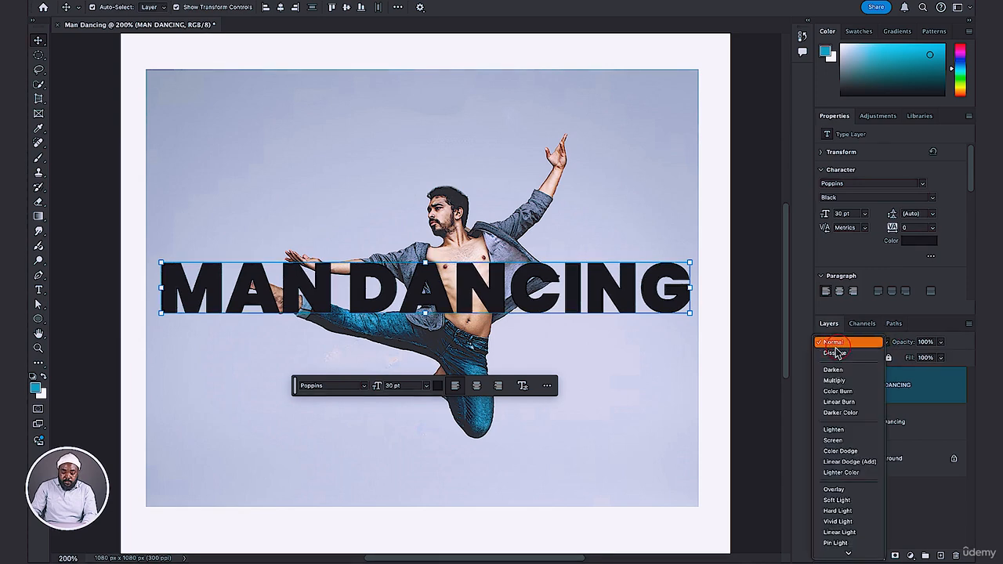
{"action": "left_click", "coordinate": [851, 413]}
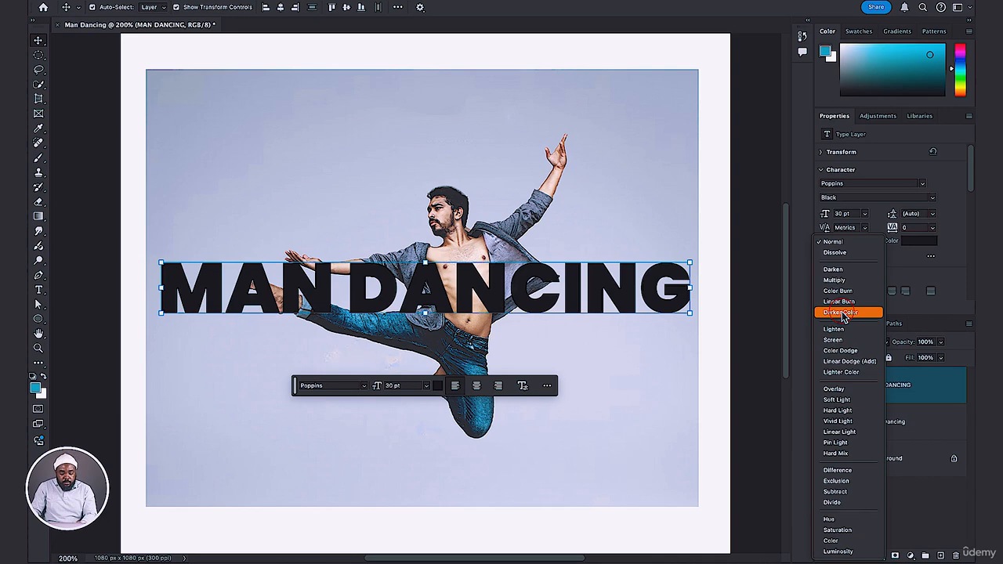
{"action": "left_click", "coordinate": [909, 384]}
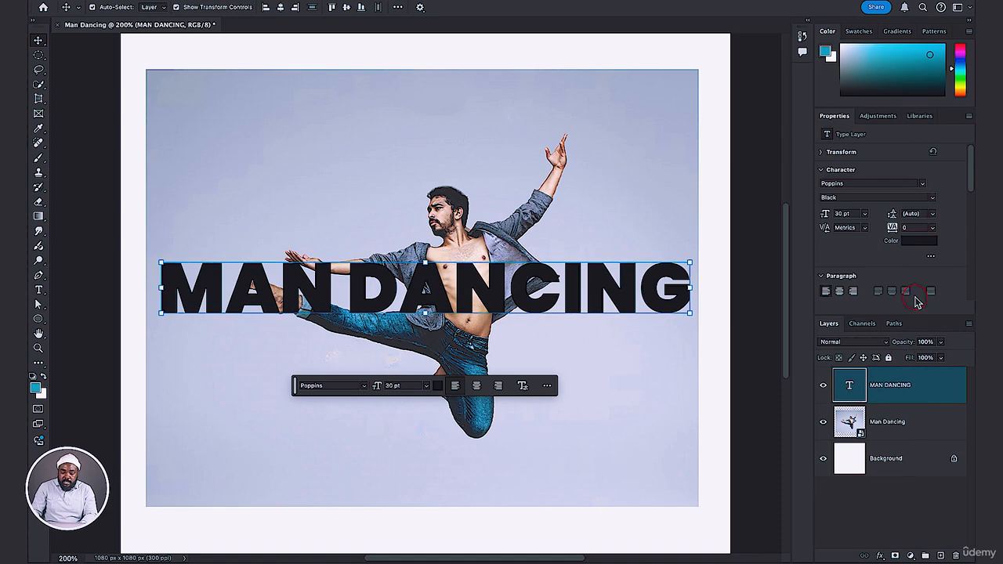
- Change the MAN DANCING text color to the pinkish red #f24975
{"action": "left_click", "coordinate": [918, 241]}
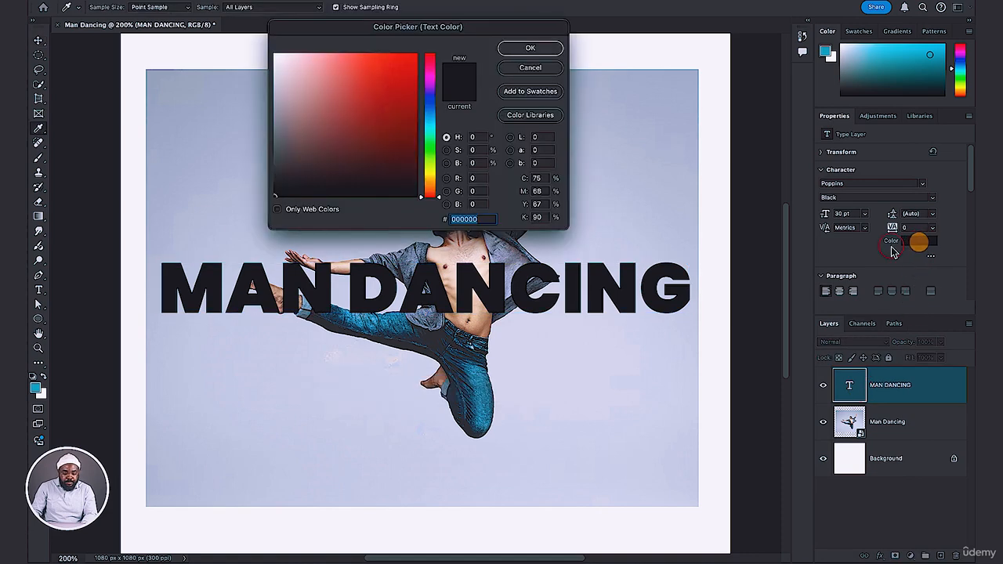
{"action": "left_click_drag", "start_coordinate": [350, 30], "coordinate": [396, 78]}
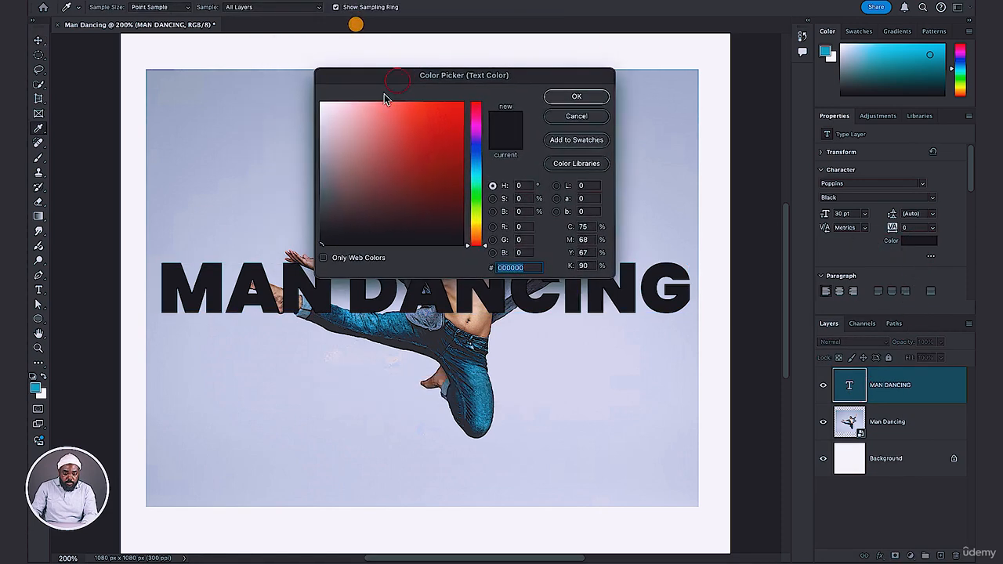
{"action": "left_click", "coordinate": [371, 118]}
{"action": "left_click", "coordinate": [375, 107]}
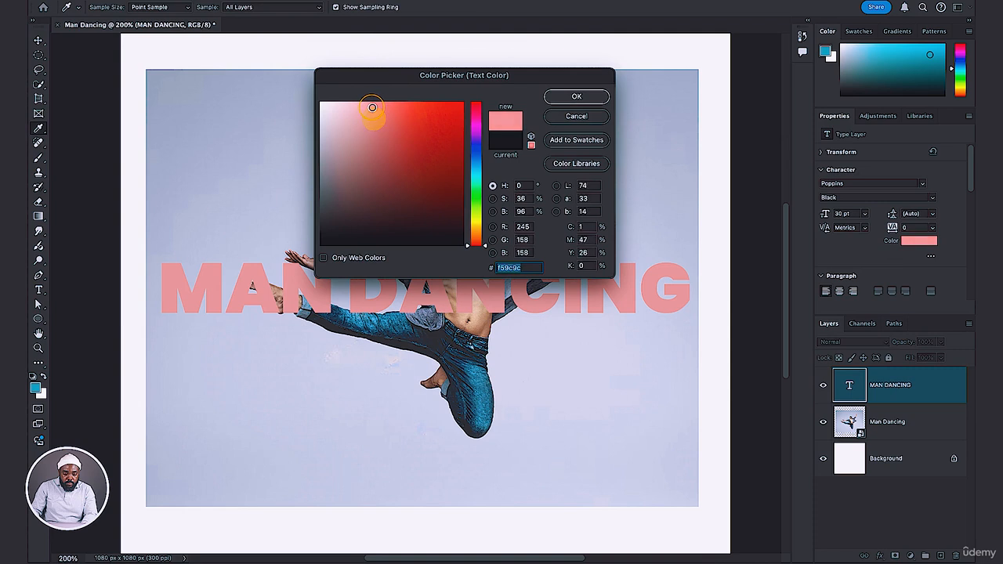
{"action": "left_click", "coordinate": [476, 108]}
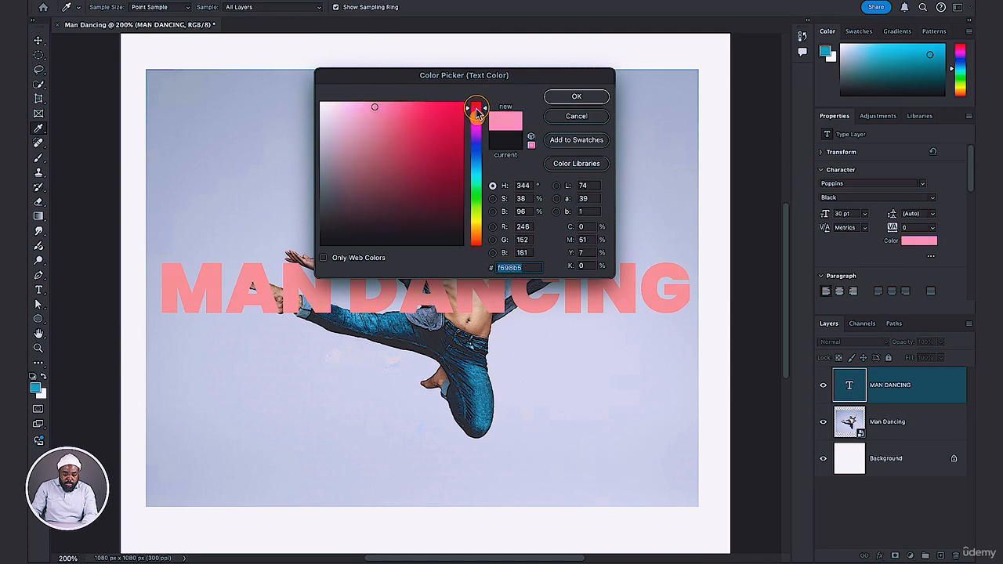
{"action": "left_click", "coordinate": [375, 114]}
{"action": "left_click_drag", "start_coordinate": [374, 115], "coordinate": [415, 108]}
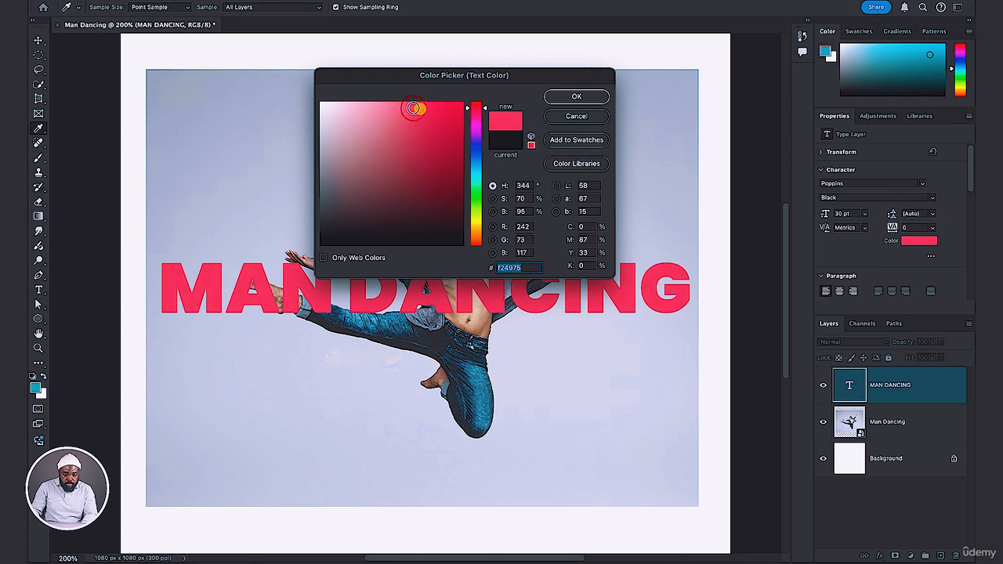
{"action": "left_click", "coordinate": [564, 95]}
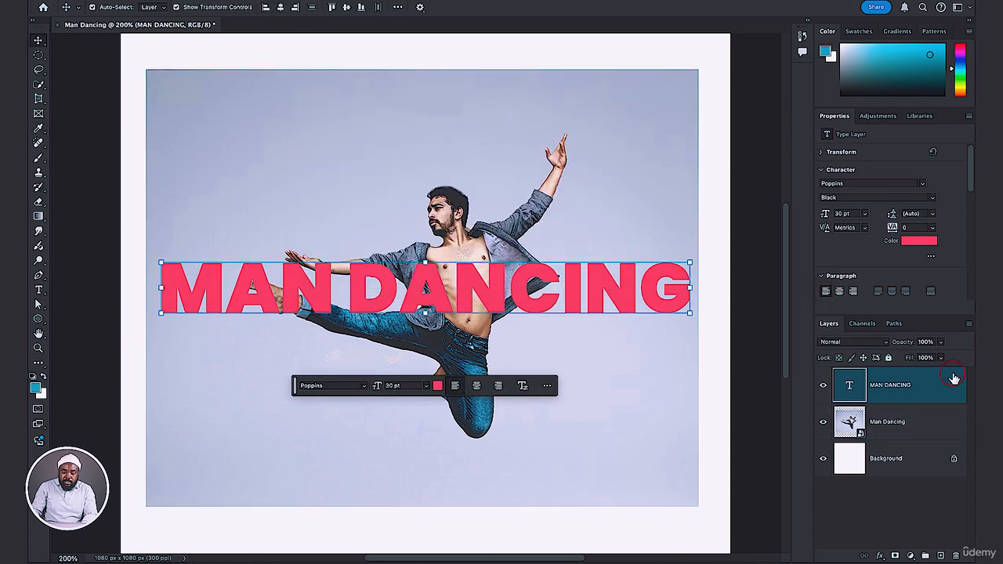
- Try the Dissolve blend mode on the MAN DANCING text layer and settle on Color Burn instead
{"action": "left_click", "coordinate": [885, 343]}
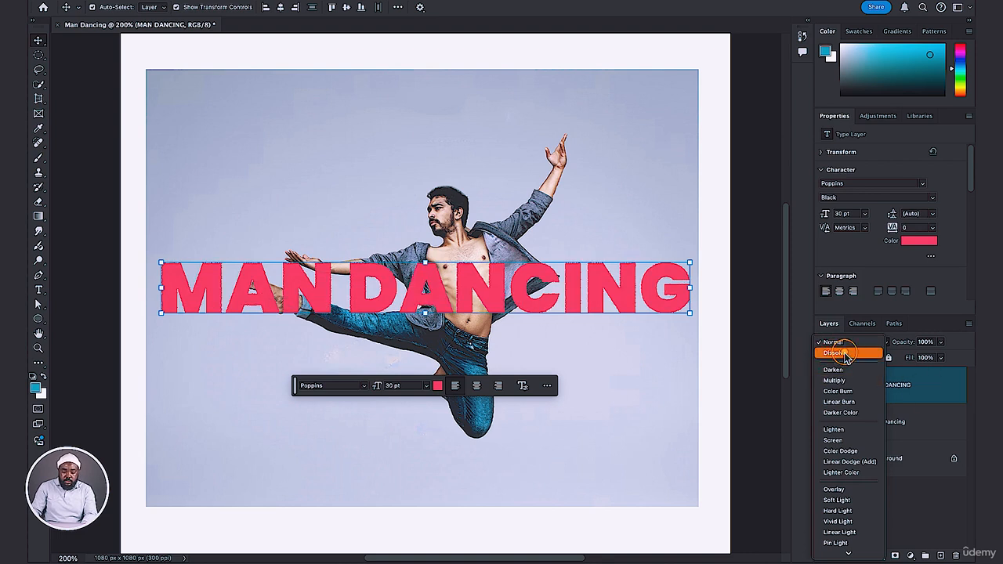
{"action": "left_click", "coordinate": [846, 353]}
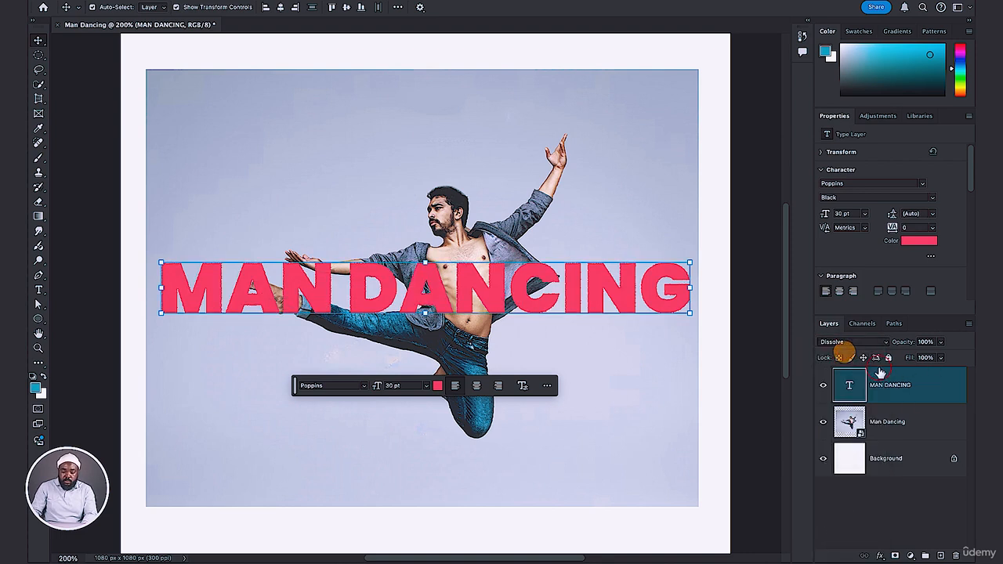
{"action": "mouse_move", "coordinate": [944, 344]}
{"action": "left_mouse_down"}
{"action": "mouse_move", "coordinate": [900, 356]}
{"action": "mouse_move", "coordinate": [950, 357]}
{"action": "mouse_move", "coordinate": [940, 341]}
{"action": "left_mouse_up"}
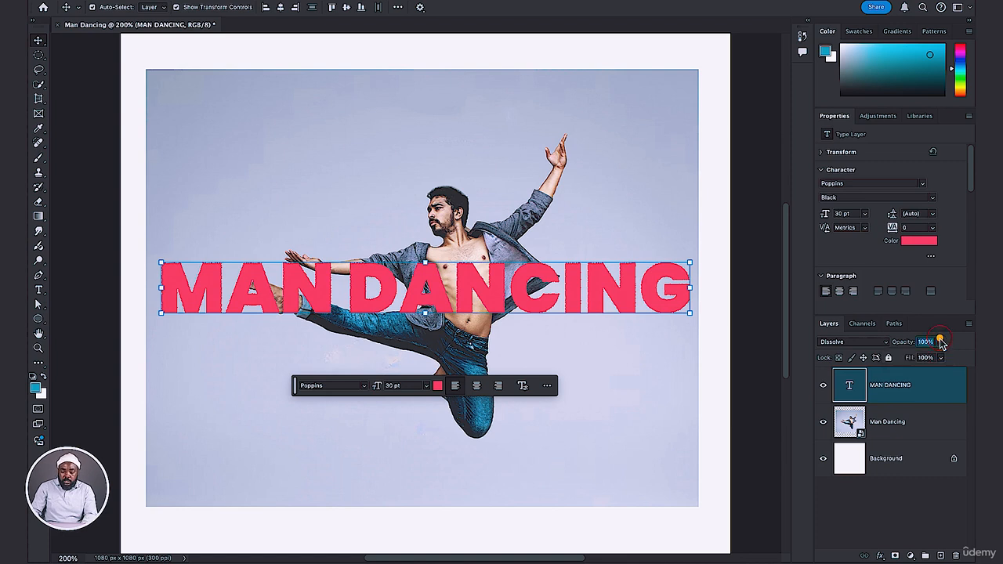
{"action": "left_click", "coordinate": [884, 342]}
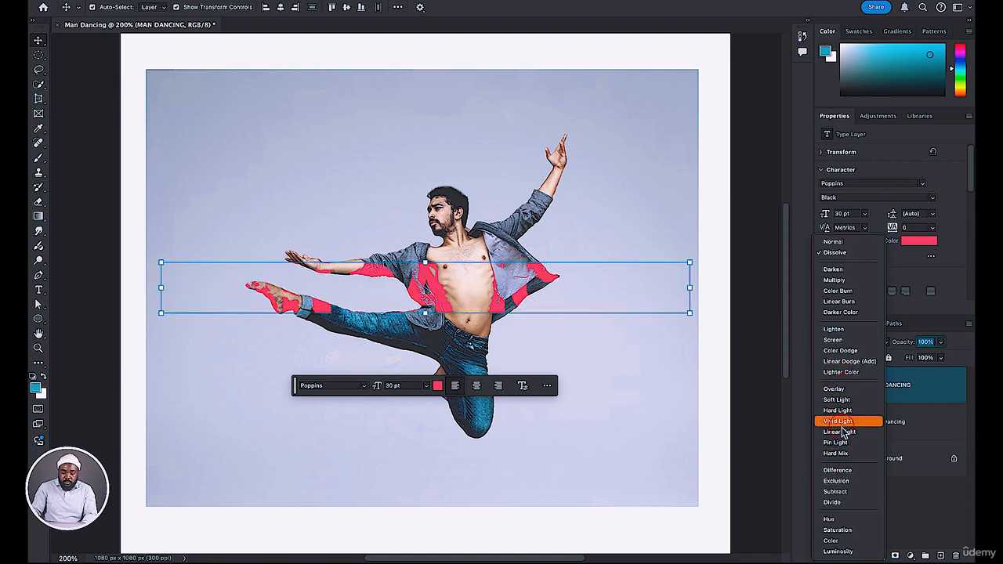
{"action": "left_click", "coordinate": [843, 292]}
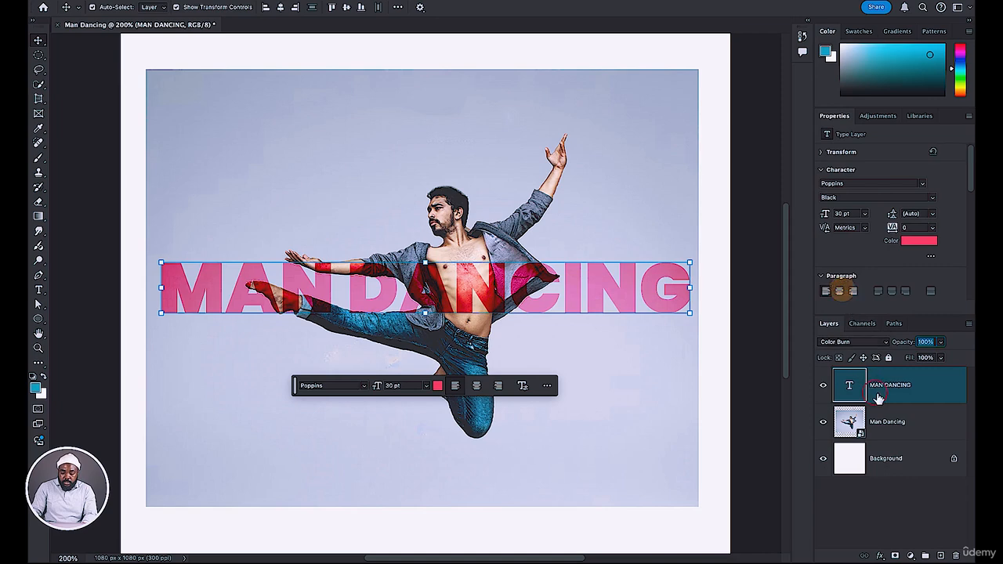
- Add a white layer mask to the MAN DANCING text layer
{"action": "left_click", "coordinate": [895, 523]}
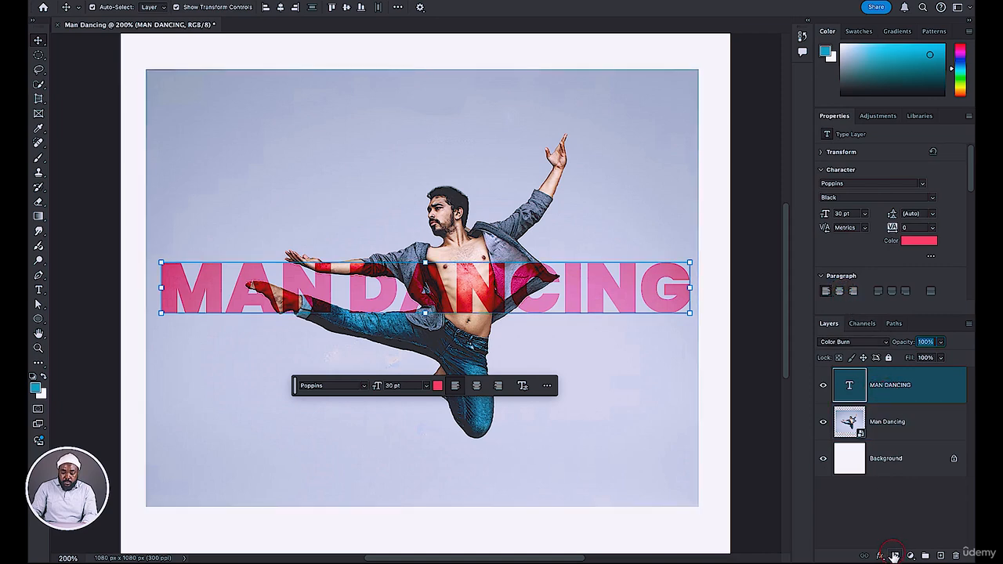
{"action": "left_click", "coordinate": [894, 554]}
{"action": "left_click", "coordinate": [868, 383]}
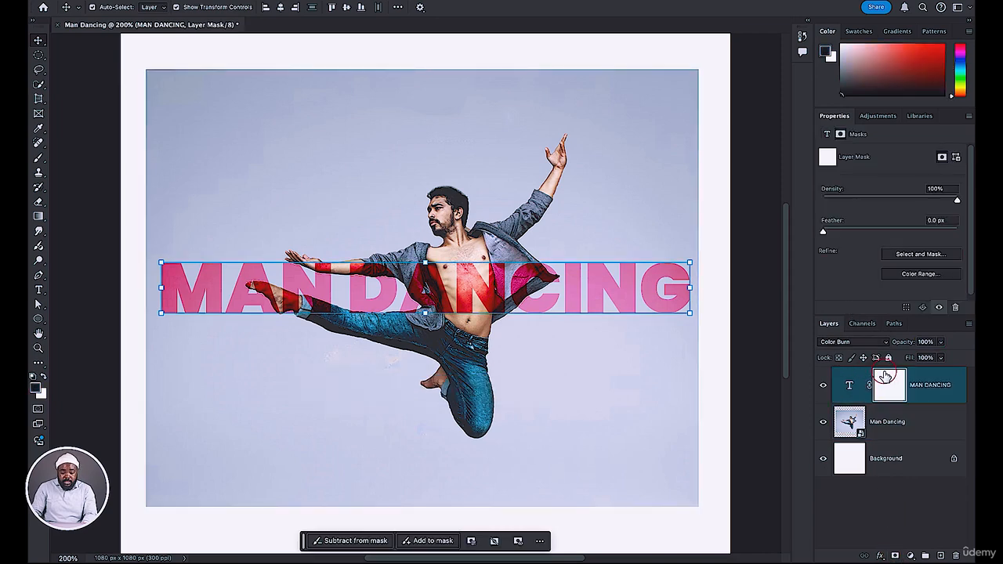
{"action": "left_click", "coordinate": [645, 382], "text": "shift"}
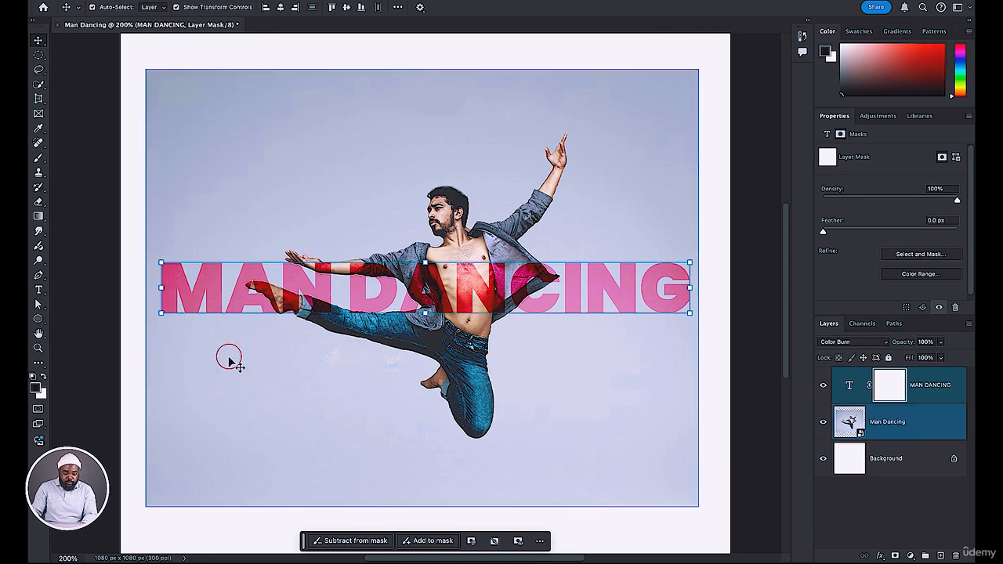
- Set up the Brush tool with the Hard Round tip, 100% opacity and a size of 70 px
{"action": "left_click", "coordinate": [37, 158]}
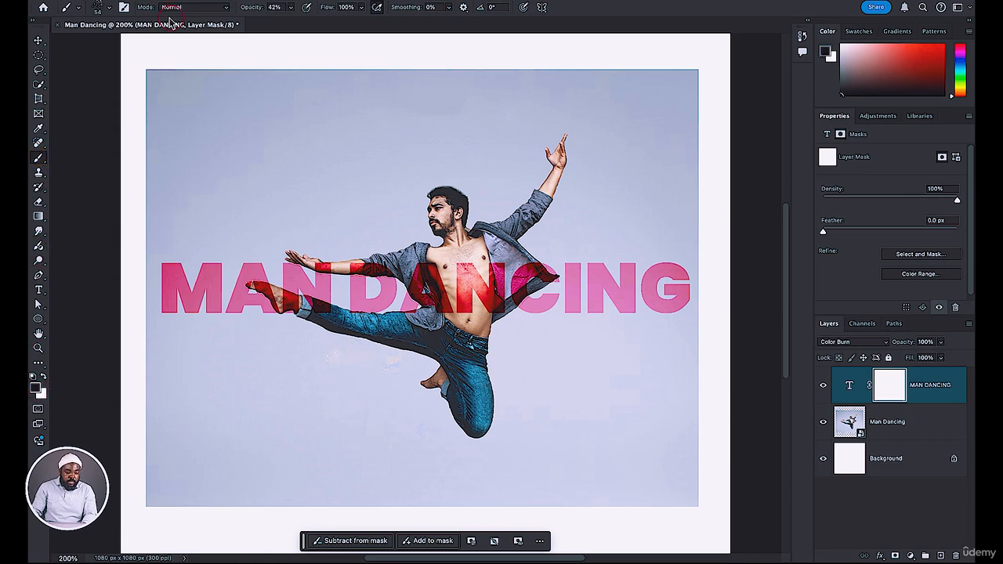
{"action": "left_click", "coordinate": [108, 10]}
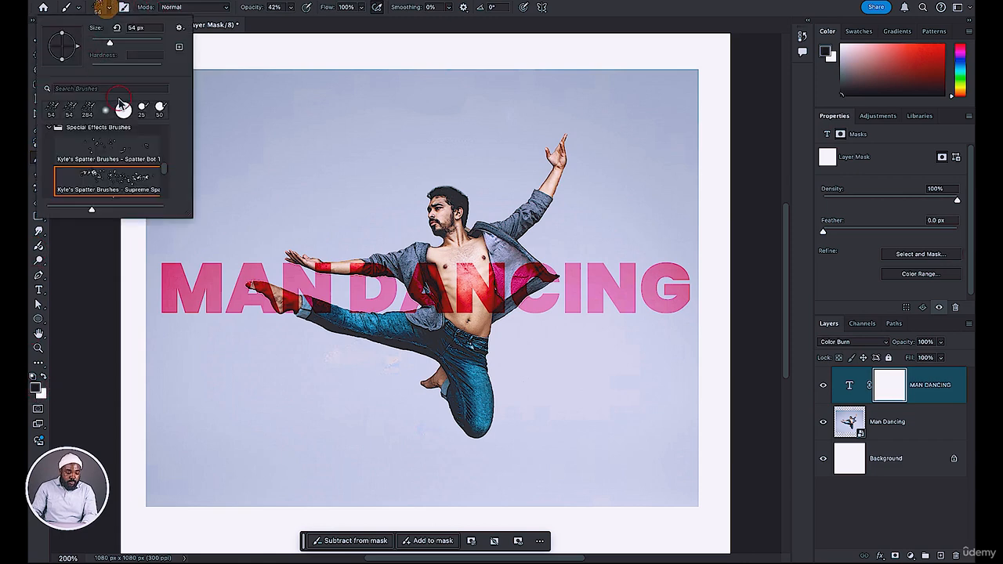
{"action": "left_click", "coordinate": [289, 7]}
{"action": "left_click_drag", "start_coordinate": [288, 22], "coordinate": [324, 21]}
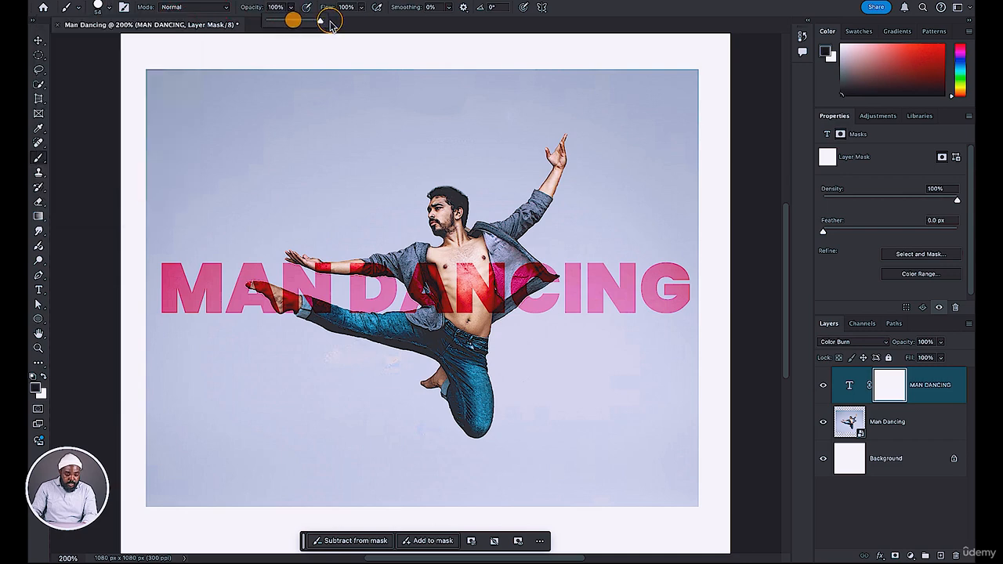
{"action": "left_click", "coordinate": [109, 9]}
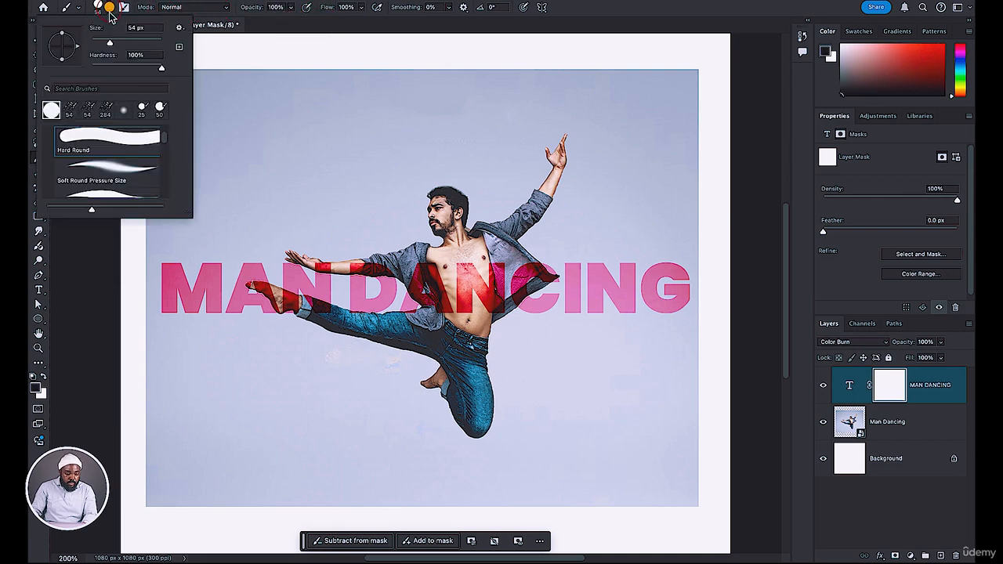
{"action": "mouse_move", "coordinate": [101, 40]}
{"action": "left_mouse_down"}
{"action": "mouse_move", "coordinate": [132, 44]}
{"action": "mouse_move", "coordinate": [115, 42]}
{"action": "left_mouse_up"}
{"action": "left_click", "coordinate": [111, 8]}
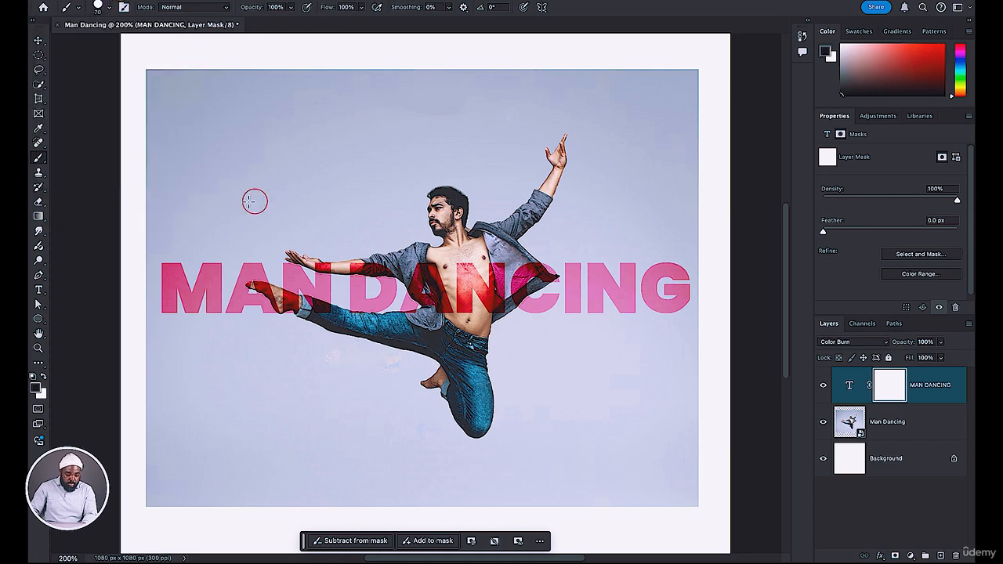
- Paint black on the text layer's mask to hide the letters over the background on both sides of the dancer's body
{"action": "mouse_move", "coordinate": [180, 249]}
{"action": "left_mouse_down"}
{"action": "mouse_move", "coordinate": [168, 307]}
{"action": "mouse_move", "coordinate": [176, 311]}
{"action": "mouse_move", "coordinate": [201, 296]}
{"action": "mouse_move", "coordinate": [210, 264]}
{"action": "left_mouse_up"}
{"action": "left_click_drag", "start_coordinate": [220, 298], "coordinate": [228, 303]}
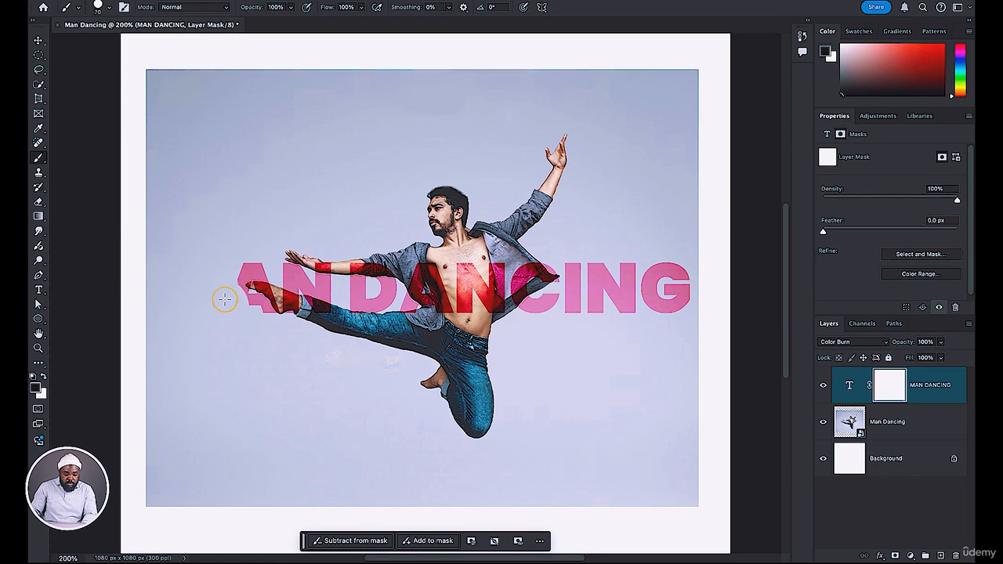
{"action": "mouse_move", "coordinate": [234, 279]}
{"action": "left_mouse_down"}
{"action": "mouse_move", "coordinate": [245, 266]}
{"action": "mouse_move", "coordinate": [268, 310]}
{"action": "mouse_move", "coordinate": [287, 291]}
{"action": "mouse_move", "coordinate": [287, 270]}
{"action": "mouse_move", "coordinate": [317, 284]}
{"action": "mouse_move", "coordinate": [327, 304]}
{"action": "mouse_move", "coordinate": [354, 293]}
{"action": "mouse_move", "coordinate": [388, 300]}
{"action": "left_mouse_up"}
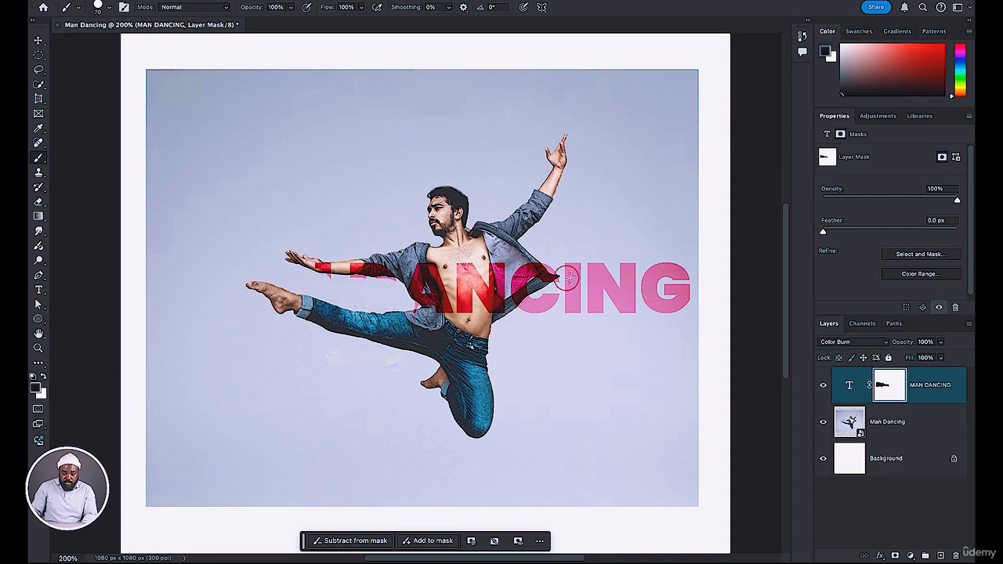
{"action": "mouse_move", "coordinate": [668, 260]}
{"action": "left_mouse_down"}
{"action": "mouse_move", "coordinate": [573, 332]}
{"action": "mouse_move", "coordinate": [591, 269]}
{"action": "mouse_move", "coordinate": [613, 266]}
{"action": "mouse_move", "coordinate": [642, 311]}
{"action": "mouse_move", "coordinate": [629, 307]}
{"action": "mouse_move", "coordinate": [676, 288]}
{"action": "left_mouse_up"}
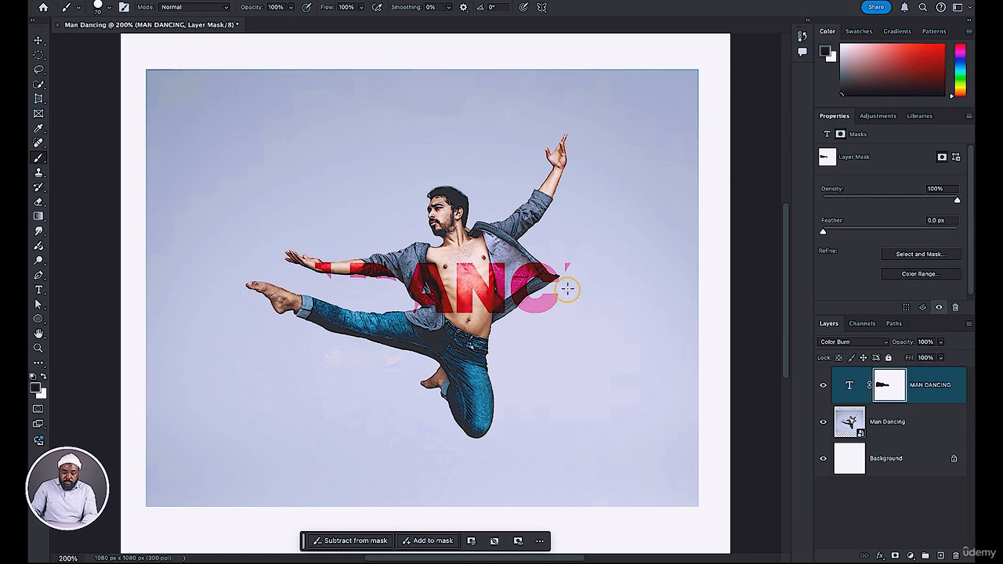
{"action": "mouse_move", "coordinate": [575, 275]}
{"action": "left_mouse_down"}
{"action": "mouse_move", "coordinate": [553, 256]}
{"action": "mouse_move", "coordinate": [548, 298]}
{"action": "mouse_move", "coordinate": [509, 321]}
{"action": "left_mouse_up"}
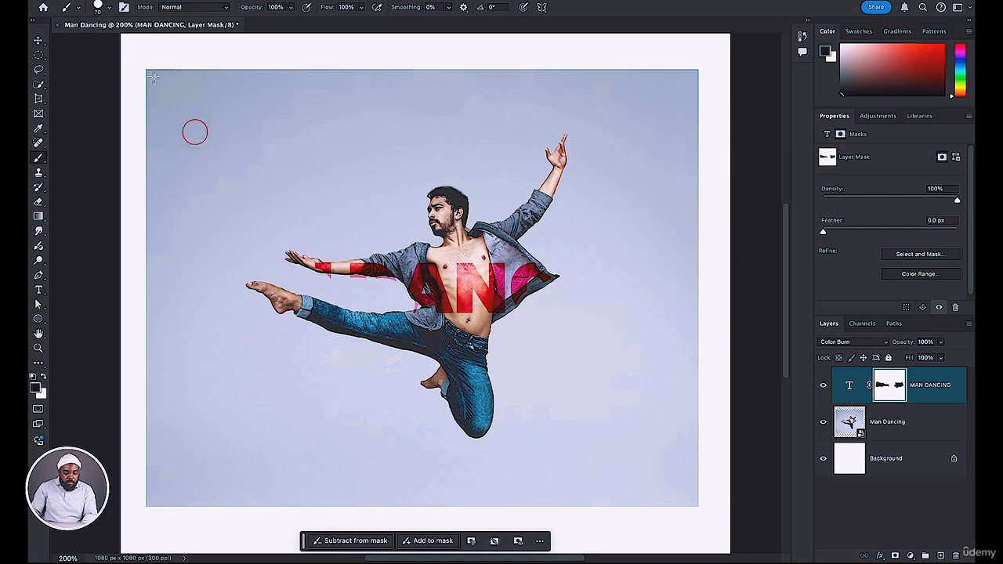
- Reduce the brush to 12 px and mask out the leftover text fragments below the outstretched arm and beside the jacket
{"action": "left_click", "coordinate": [109, 8]}
{"action": "left_click_drag", "start_coordinate": [116, 43], "coordinate": [95, 43]}
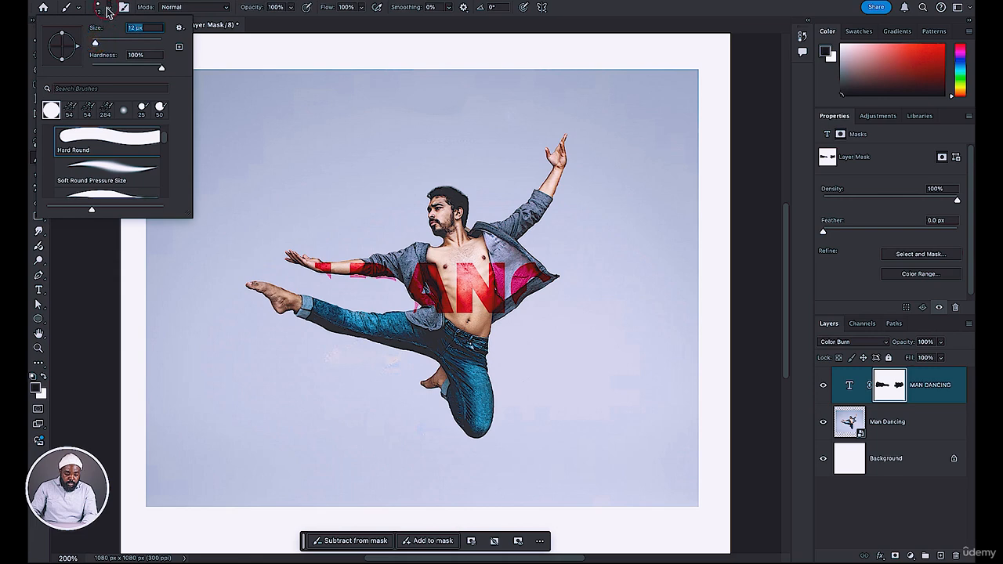
{"action": "left_click", "coordinate": [107, 7]}
{"action": "key", "text": "ctrl+plus"}
{"action": "key", "text": "ctrl+plus"}
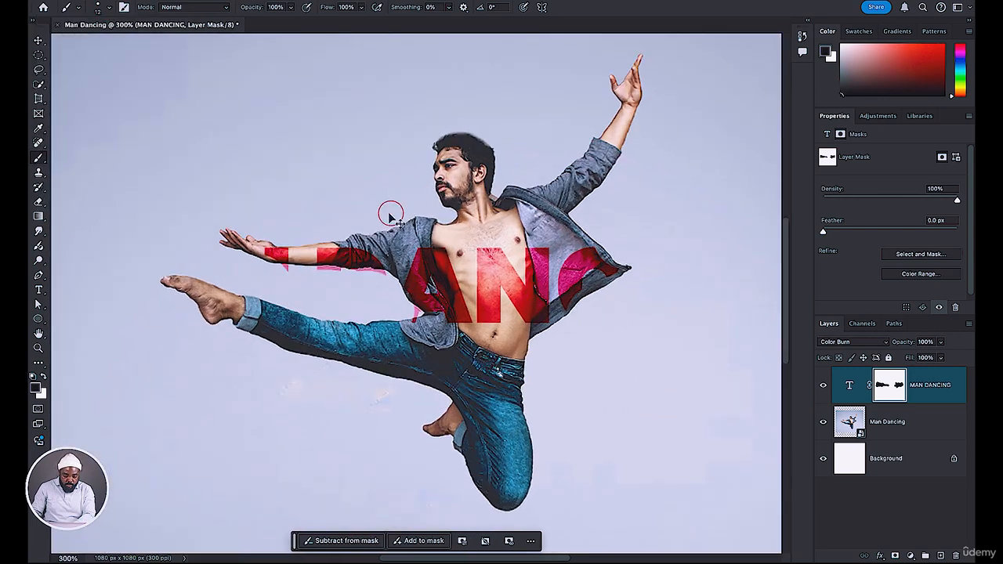
{"action": "key", "text": "ctrl+plus"}
{"action": "key", "text": "ctrl+plus"}
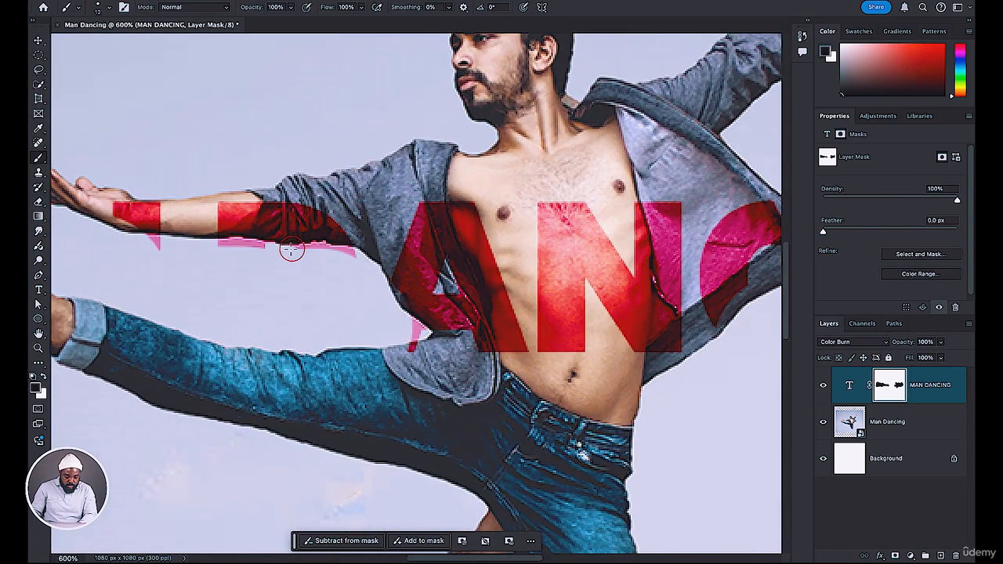
{"action": "left_click_drag", "start_coordinate": [238, 246], "coordinate": [263, 252]}
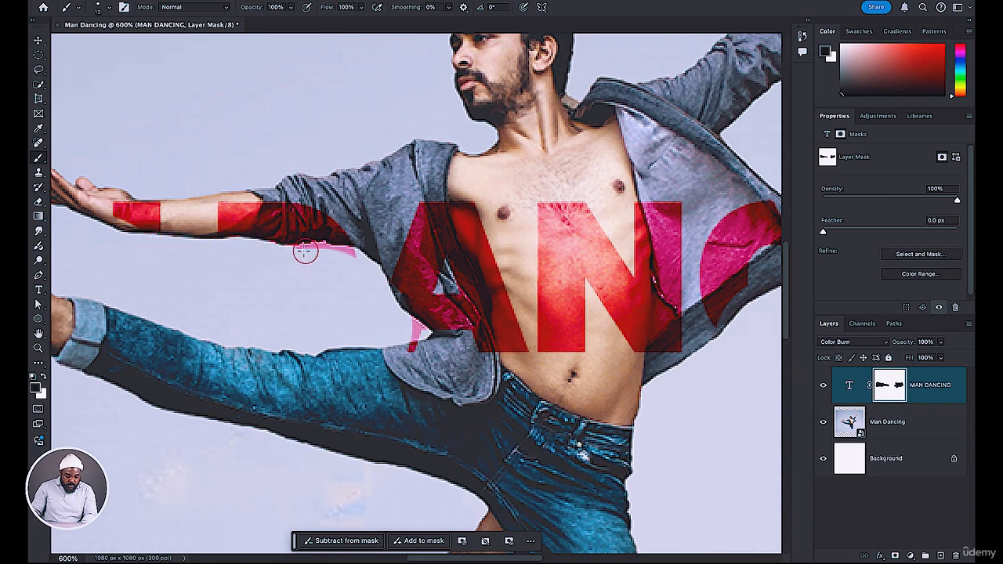
{"action": "left_click_drag", "start_coordinate": [303, 251], "coordinate": [313, 251]}
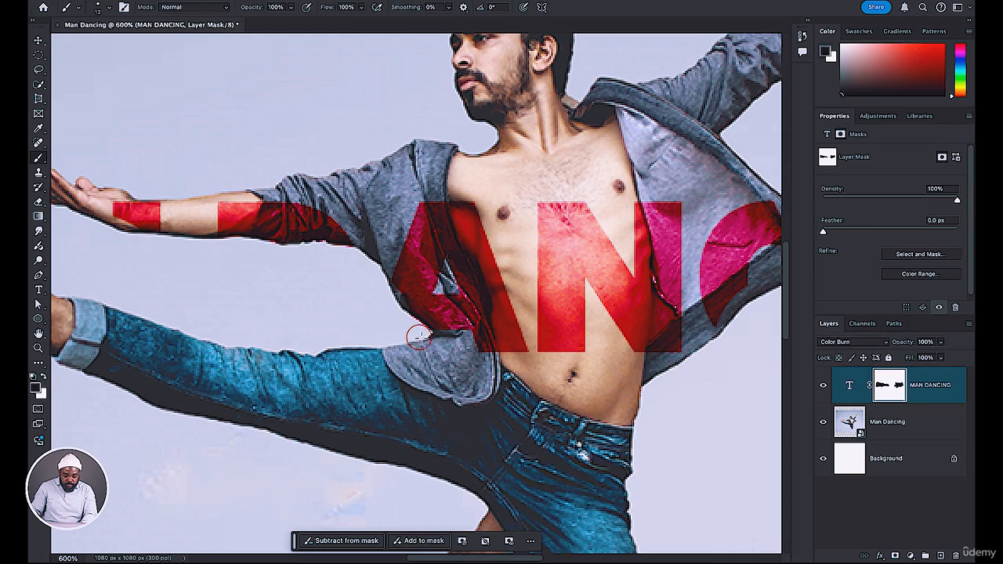
- Mask out the text covering the open jacket flap on the right of the dancer's chest
{"action": "left_click", "coordinate": [655, 204]}
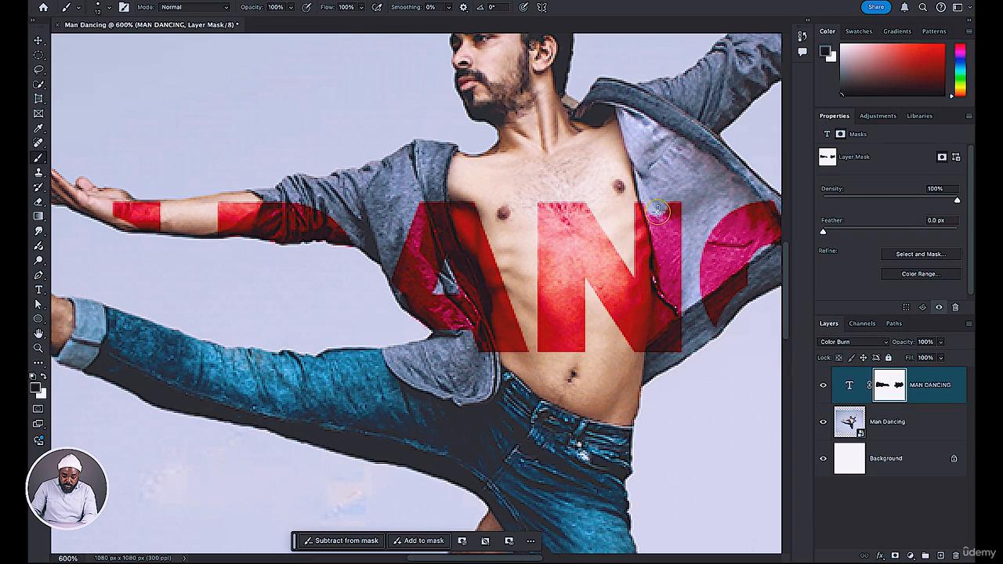
{"action": "mouse_move", "coordinate": [657, 210]}
{"action": "left_mouse_down"}
{"action": "mouse_move", "coordinate": [667, 293]}
{"action": "mouse_move", "coordinate": [673, 205]}
{"action": "mouse_move", "coordinate": [690, 335]}
{"action": "mouse_move", "coordinate": [712, 239]}
{"action": "mouse_move", "coordinate": [731, 221]}
{"action": "mouse_move", "coordinate": [718, 273]}
{"action": "mouse_move", "coordinate": [724, 308]}
{"action": "mouse_move", "coordinate": [745, 272]}
{"action": "mouse_move", "coordinate": [747, 213]}
{"action": "mouse_move", "coordinate": [733, 293]}
{"action": "left_mouse_up"}
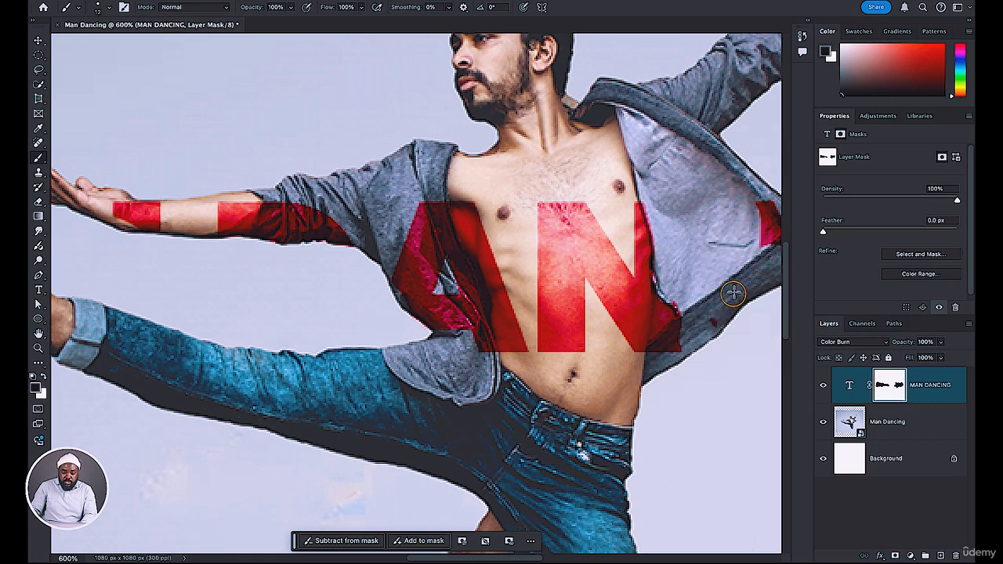
{"action": "mouse_move", "coordinate": [746, 198]}
{"action": "left_mouse_down"}
{"action": "mouse_move", "coordinate": [766, 253]}
{"action": "mouse_move", "coordinate": [767, 205]}
{"action": "mouse_move", "coordinate": [766, 248]}
{"action": "left_mouse_up"}
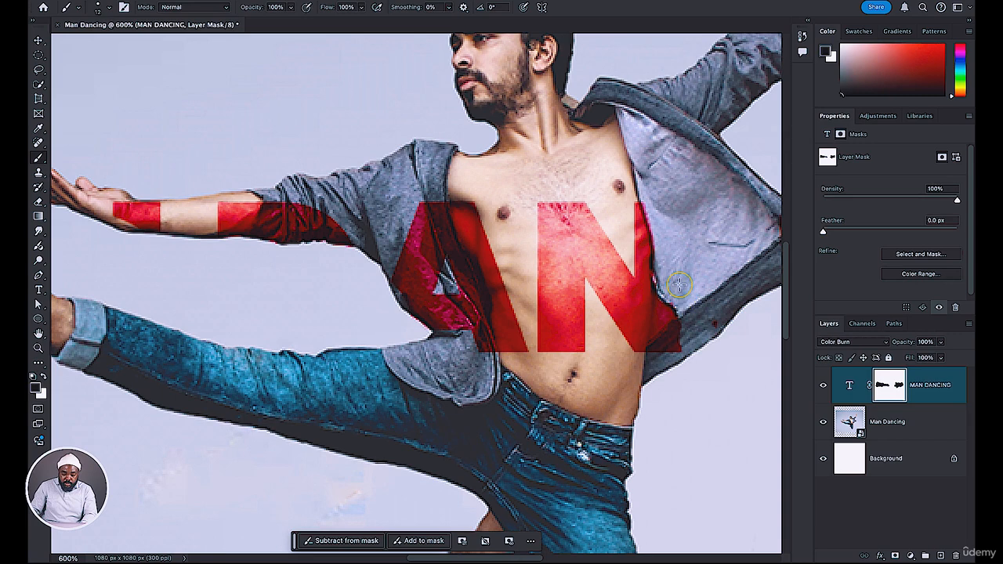
{"action": "mouse_move", "coordinate": [668, 321]}
{"action": "left_mouse_down"}
{"action": "mouse_move", "coordinate": [665, 359]}
{"action": "mouse_move", "coordinate": [675, 343]}
{"action": "mouse_move", "coordinate": [660, 351]}
{"action": "mouse_move", "coordinate": [662, 301]}
{"action": "left_mouse_up"}
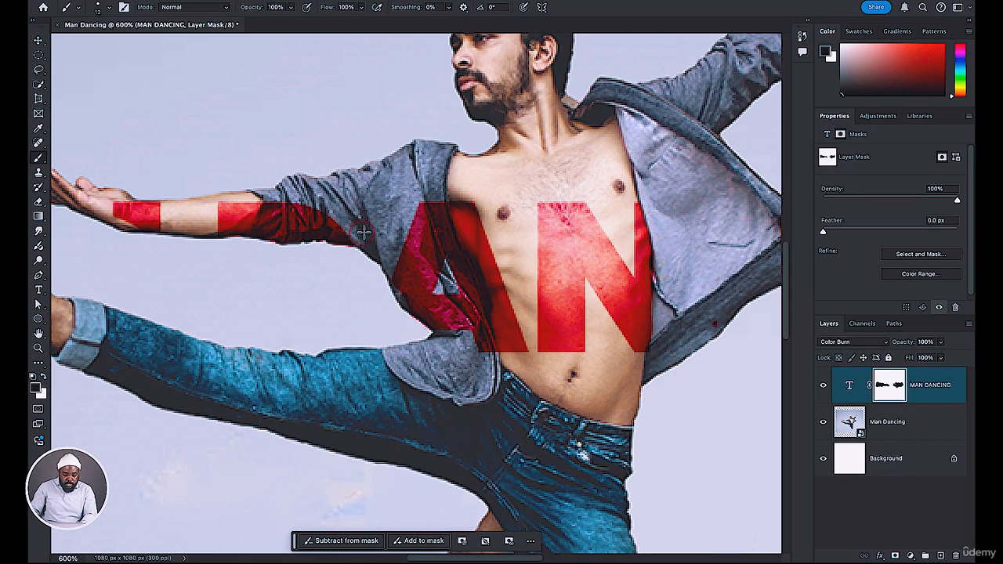
- Mask out the text over the jacket on the left of the chest and along the outstretched sleeve and forearm
{"action": "mouse_move", "coordinate": [413, 205]}
{"action": "left_mouse_down"}
{"action": "mouse_move", "coordinate": [431, 212]}
{"action": "mouse_move", "coordinate": [444, 259]}
{"action": "mouse_move", "coordinate": [419, 235]}
{"action": "mouse_move", "coordinate": [394, 296]}
{"action": "mouse_move", "coordinate": [406, 232]}
{"action": "left_mouse_up"}
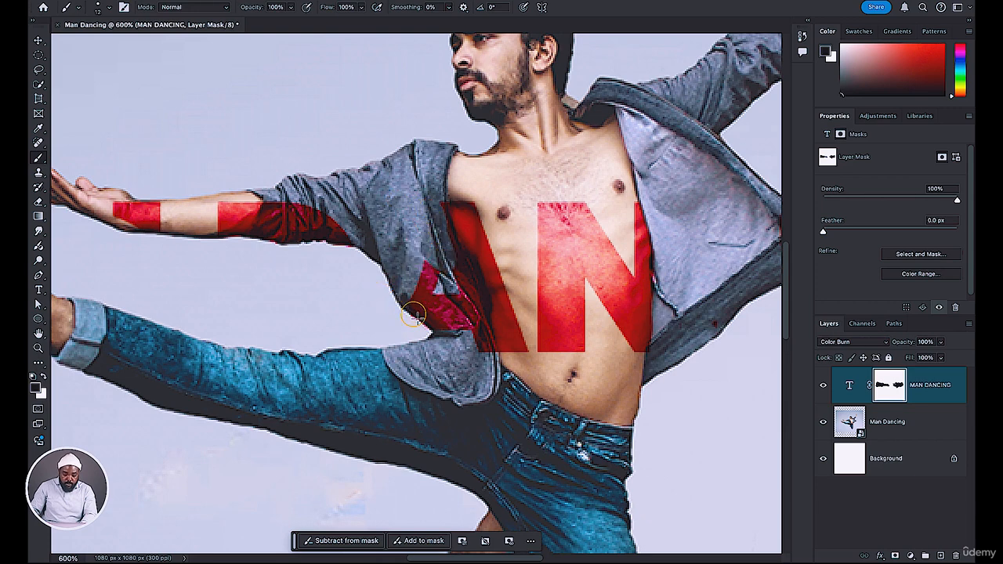
{"action": "mouse_move", "coordinate": [413, 315]}
{"action": "left_mouse_down"}
{"action": "mouse_move", "coordinate": [441, 334]}
{"action": "mouse_move", "coordinate": [423, 259]}
{"action": "mouse_move", "coordinate": [480, 356]}
{"action": "mouse_move", "coordinate": [431, 200]}
{"action": "mouse_move", "coordinate": [443, 277]}
{"action": "mouse_move", "coordinate": [477, 349]}
{"action": "mouse_move", "coordinate": [444, 318]}
{"action": "mouse_move", "coordinate": [454, 289]}
{"action": "mouse_move", "coordinate": [488, 356]}
{"action": "mouse_move", "coordinate": [461, 287]}
{"action": "left_mouse_up"}
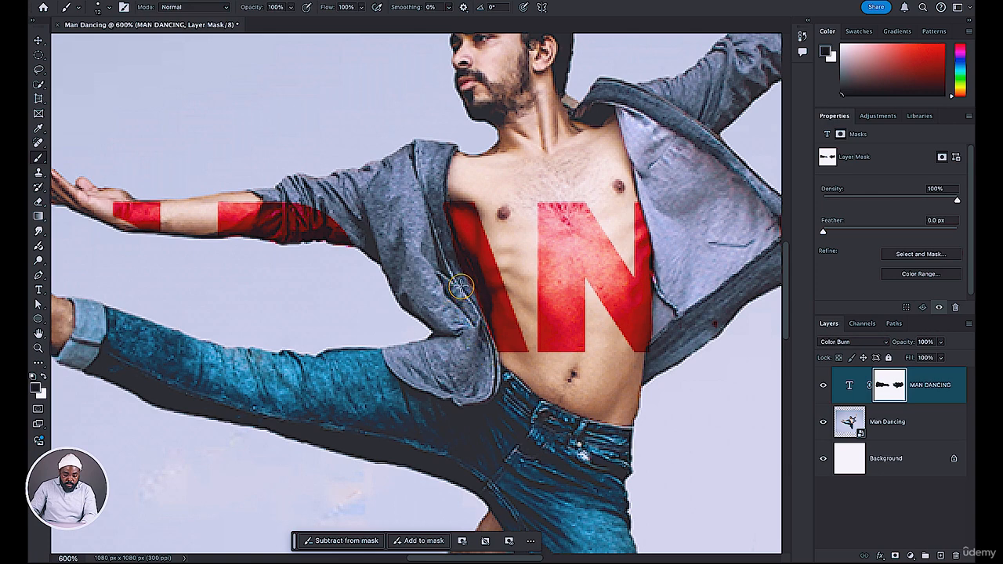
{"action": "mouse_move", "coordinate": [218, 209]}
{"action": "left_mouse_down"}
{"action": "mouse_move", "coordinate": [254, 204]}
{"action": "mouse_move", "coordinate": [115, 212]}
{"action": "mouse_move", "coordinate": [198, 224]}
{"action": "mouse_move", "coordinate": [126, 204]}
{"action": "mouse_move", "coordinate": [285, 222]}
{"action": "mouse_move", "coordinate": [195, 234]}
{"action": "mouse_move", "coordinate": [331, 233]}
{"action": "mouse_move", "coordinate": [263, 246]}
{"action": "mouse_move", "coordinate": [337, 222]}
{"action": "mouse_move", "coordinate": [354, 247]}
{"action": "mouse_move", "coordinate": [271, 213]}
{"action": "mouse_move", "coordinate": [303, 208]}
{"action": "mouse_move", "coordinate": [331, 215]}
{"action": "mouse_move", "coordinate": [325, 239]}
{"action": "left_mouse_up"}
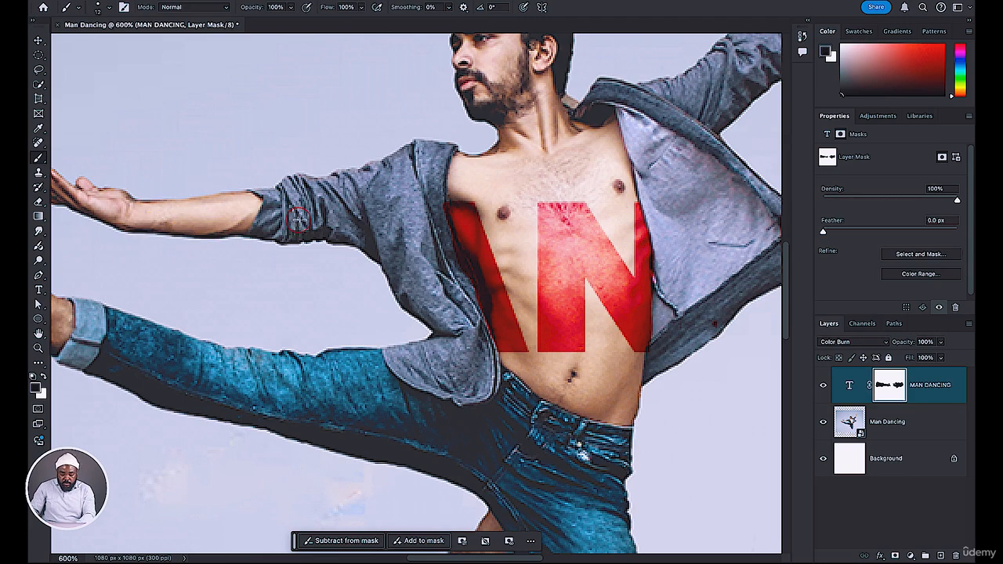
- Mask out the leftover red text at the outer tip of the open jacket flap
{"action": "key", "text": "ctrl+minus"}
{"action": "key", "text": "ctrl+minus"}
{"action": "key", "text": "ctrl+minus"}
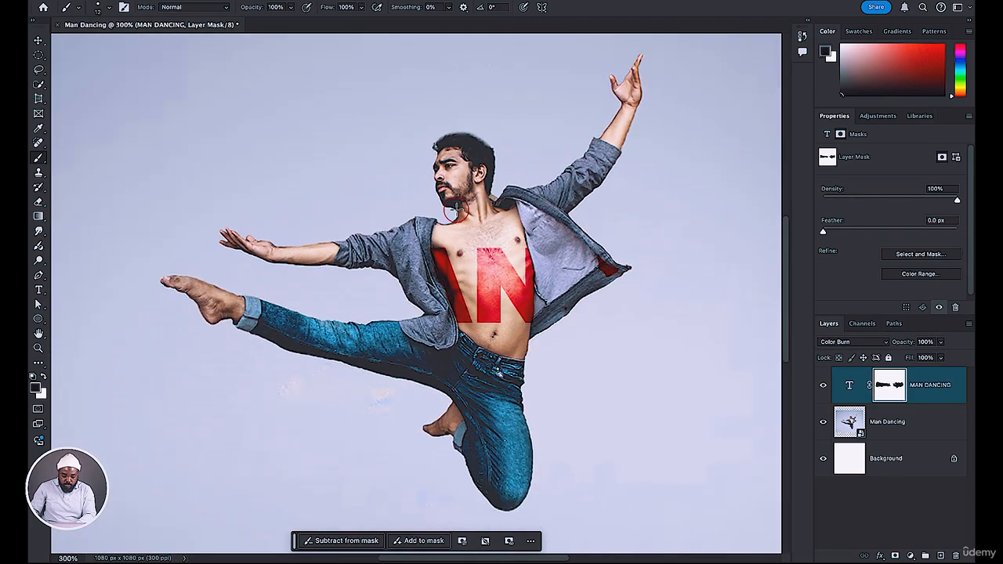
{"action": "mouse_move", "coordinate": [600, 258]}
{"action": "left_mouse_down"}
{"action": "mouse_move", "coordinate": [618, 277]}
{"action": "mouse_move", "coordinate": [620, 267]}
{"action": "left_mouse_up"}
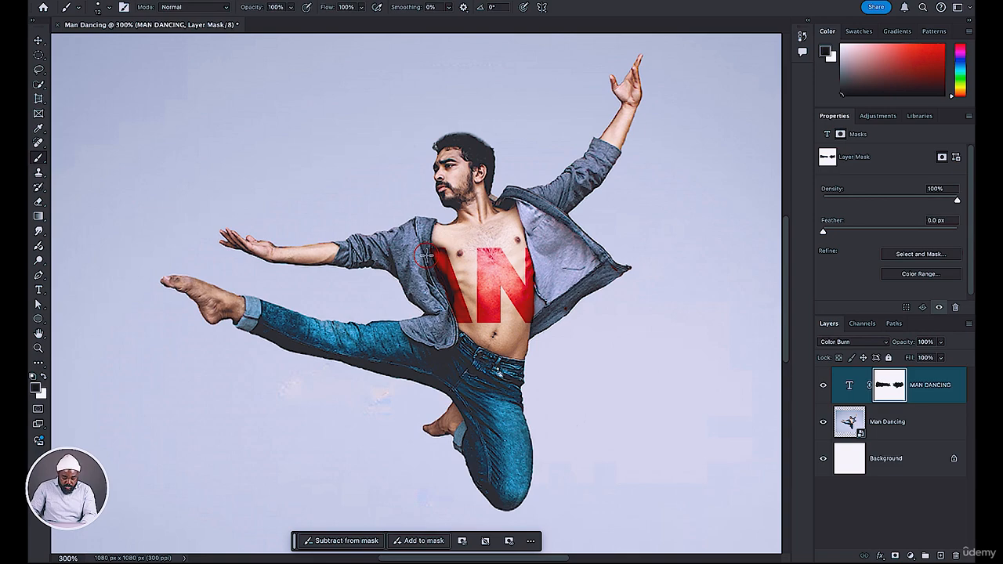
- Clean up the text mask along the jacket edge between the outstretched arm's shoulder and the bare chest
{"action": "scroll", "coordinate": [428, 260], "scroll_direction": "up", "scroll_amount": 5}
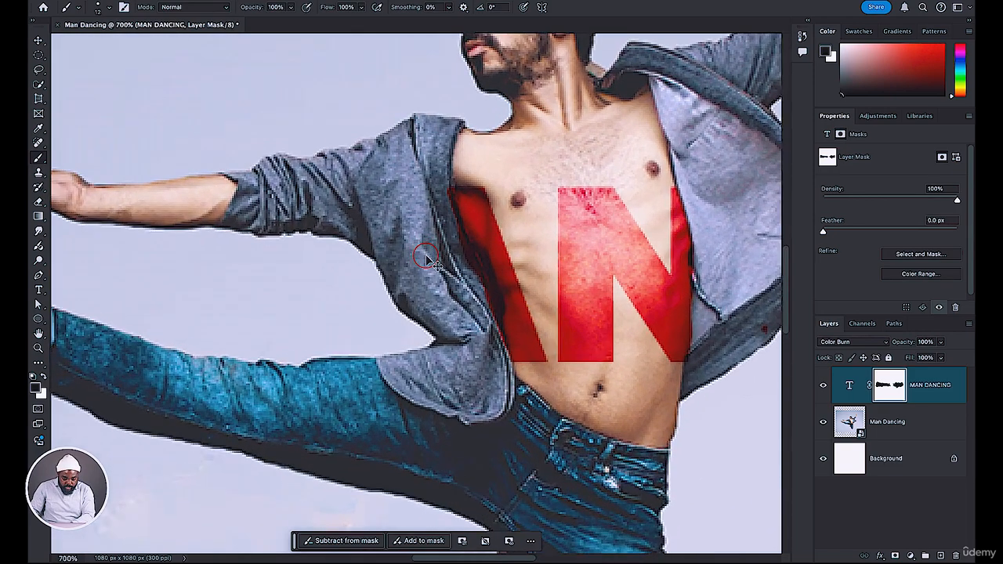
{"action": "scroll", "coordinate": [427, 260], "scroll_direction": "up", "scroll_amount": 1}
{"action": "mouse_move", "coordinate": [478, 260]}
{"action": "left_mouse_down"}
{"action": "mouse_move", "coordinate": [451, 226]}
{"action": "mouse_move", "coordinate": [439, 170]}
{"action": "left_mouse_up"}
{"action": "mouse_move", "coordinate": [473, 268]}
{"action": "left_mouse_down"}
{"action": "mouse_move", "coordinate": [495, 304]}
{"action": "mouse_move", "coordinate": [504, 363]}
{"action": "left_mouse_up"}
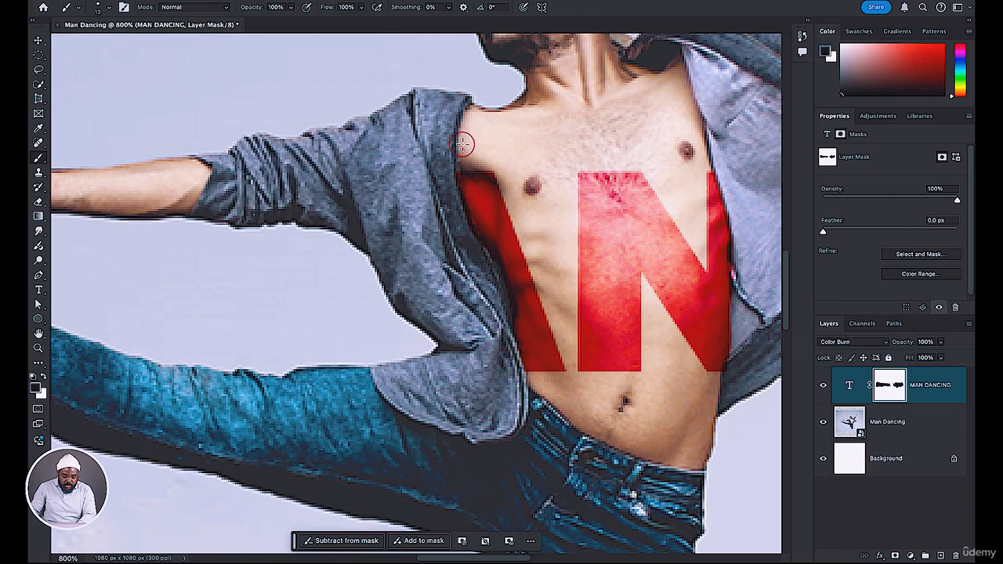
{"action": "left_click_drag", "start_coordinate": [450, 160], "coordinate": [434, 178]}
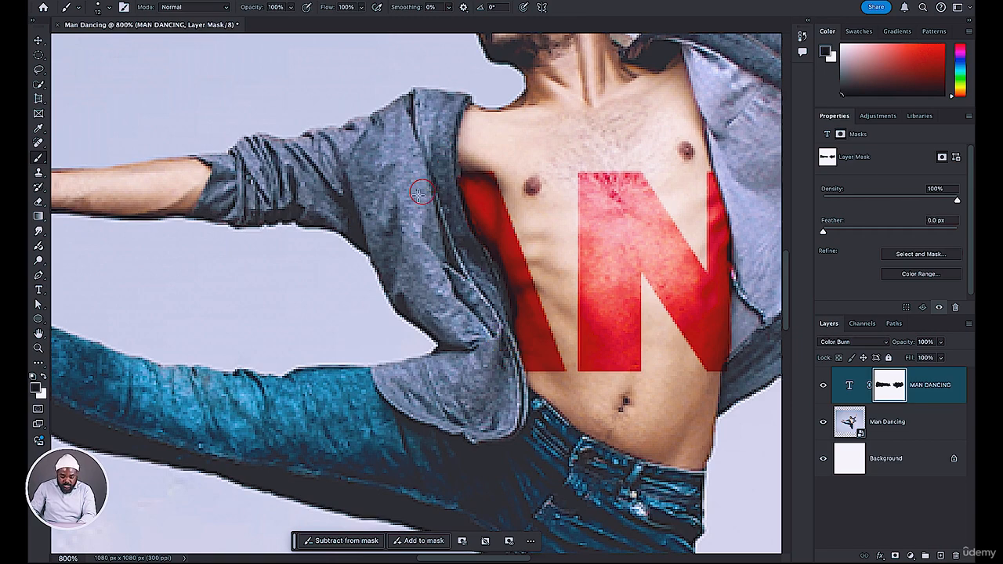
- Examine the masked red lettering on the dancer's chest within the whole composition
{"action": "key", "text": "ctrl+minus"}
{"action": "key", "text": "ctrl+minus"}
{"action": "key", "text": "ctrl+minus"}
{"action": "key", "text": "ctrl+minus"}
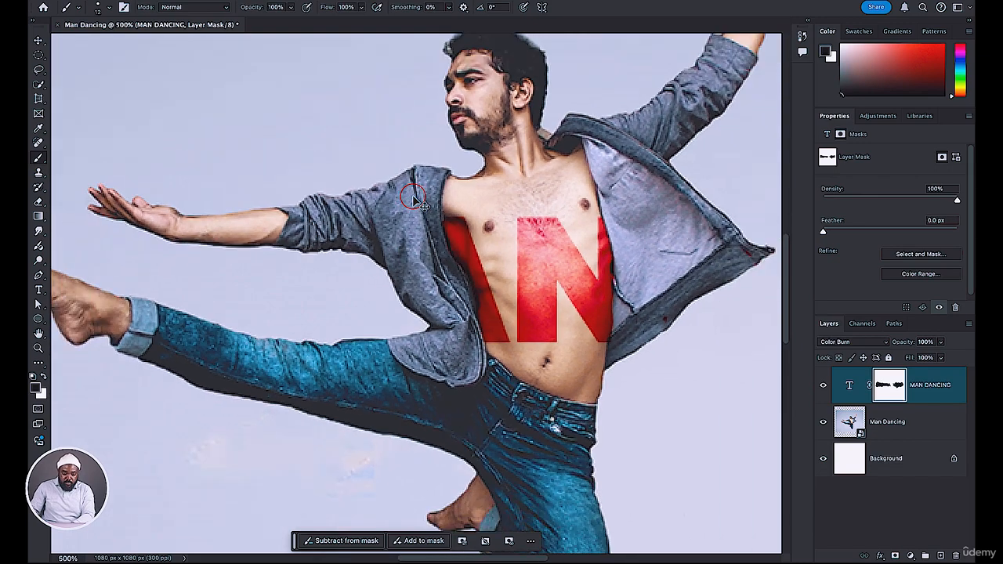
{"action": "key", "text": "ctrl+minus"}
{"action": "key", "text": "ctrl+minus"}
{"action": "key", "text": "ctrl+minus"}
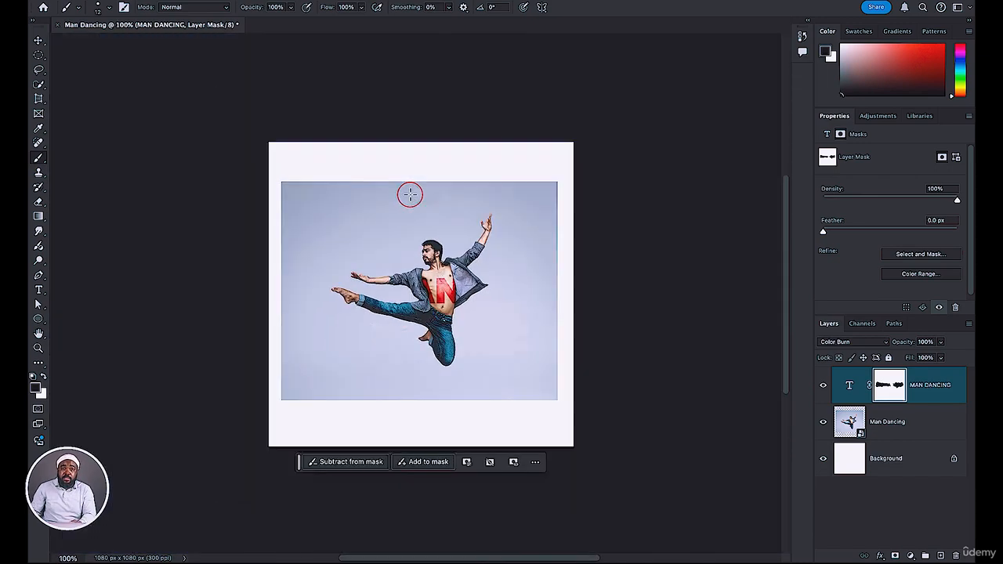
{"action": "key", "text": "ctrl+plus"}
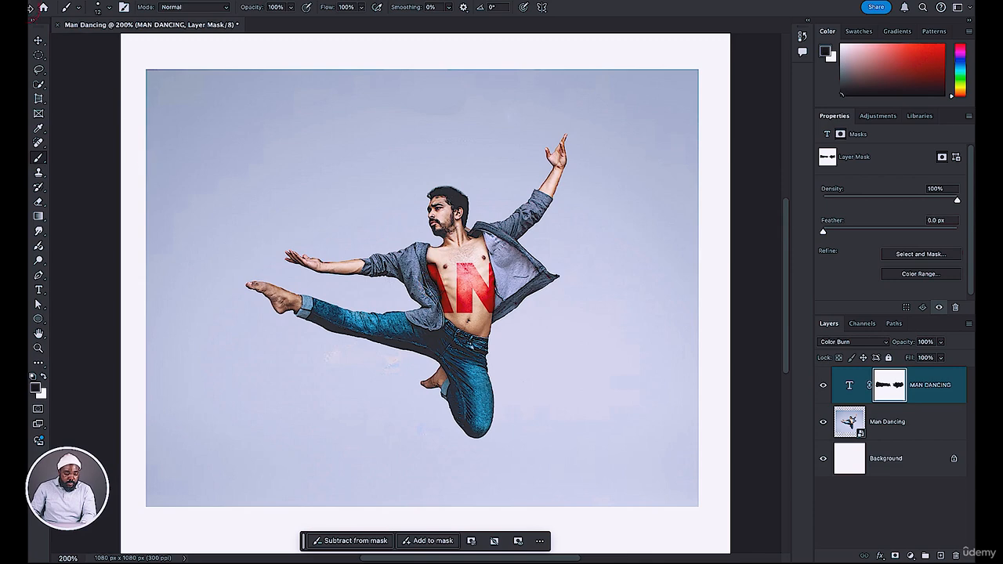
- Add a second text layer reading MAN DANCING in Poppins Black, 30 pt, above the masked text layer
{"action": "left_click", "coordinate": [41, 40]}
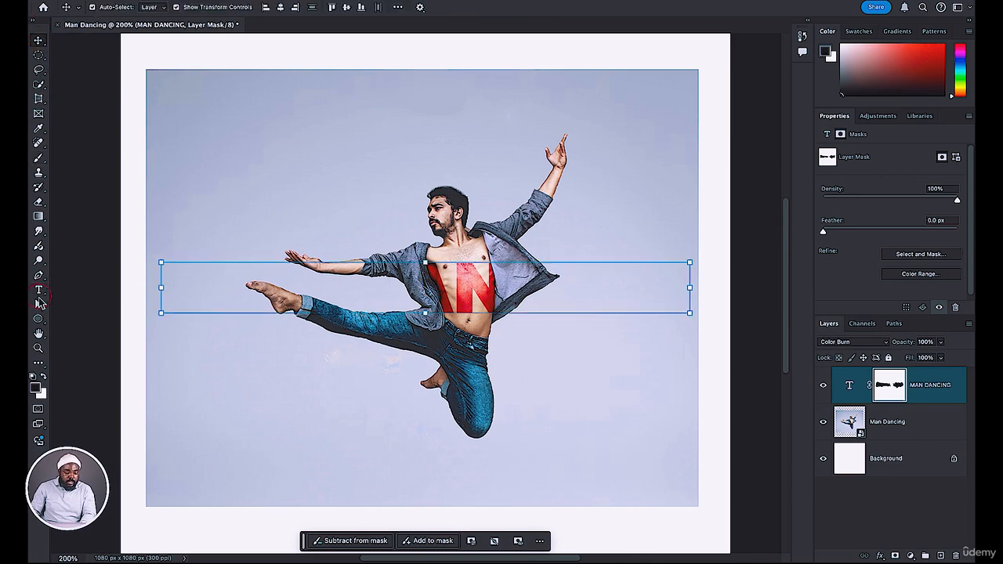
{"action": "left_click", "coordinate": [38, 290]}
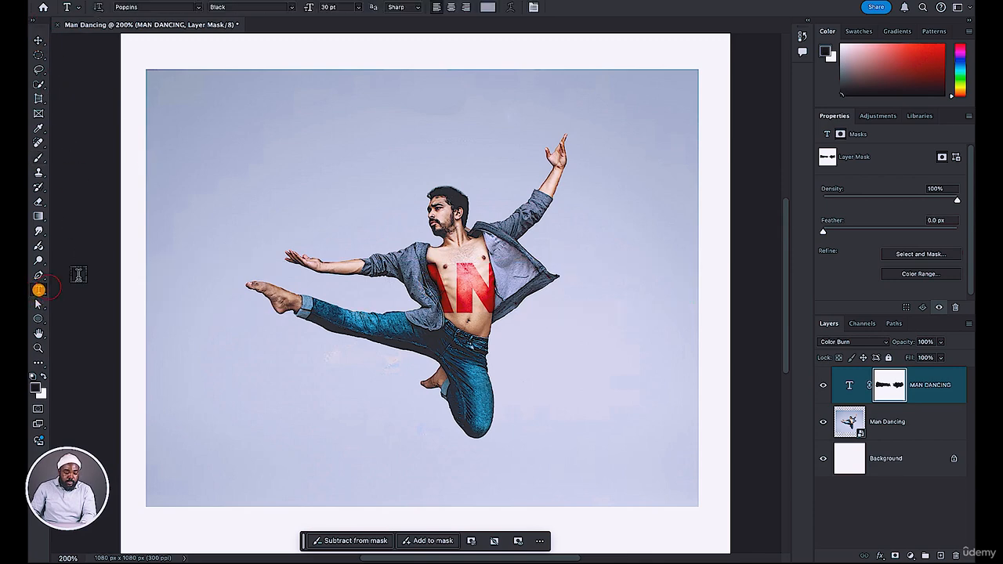
{"action": "left_click", "coordinate": [321, 218]}
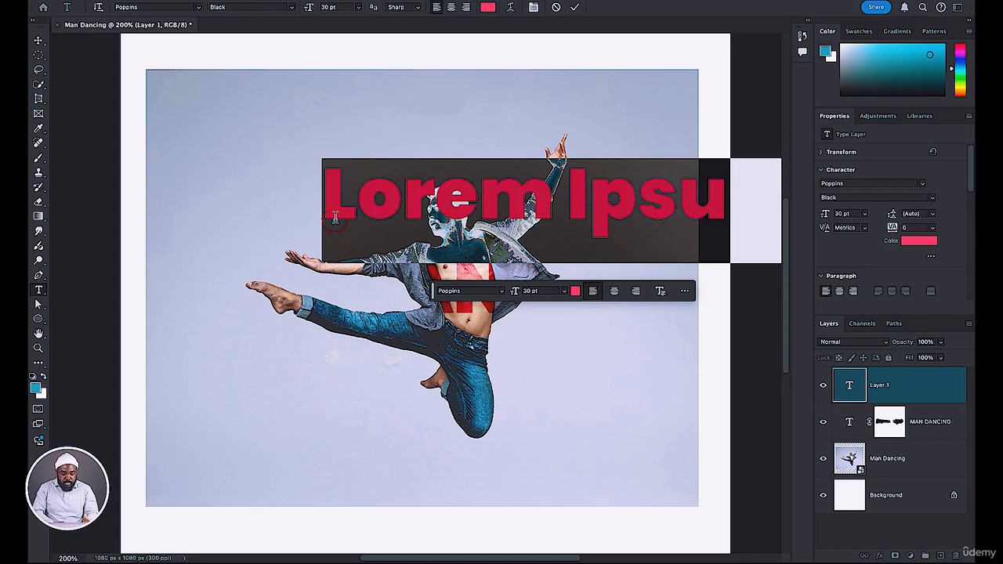
{"action": "type", "text": "MAN D"}
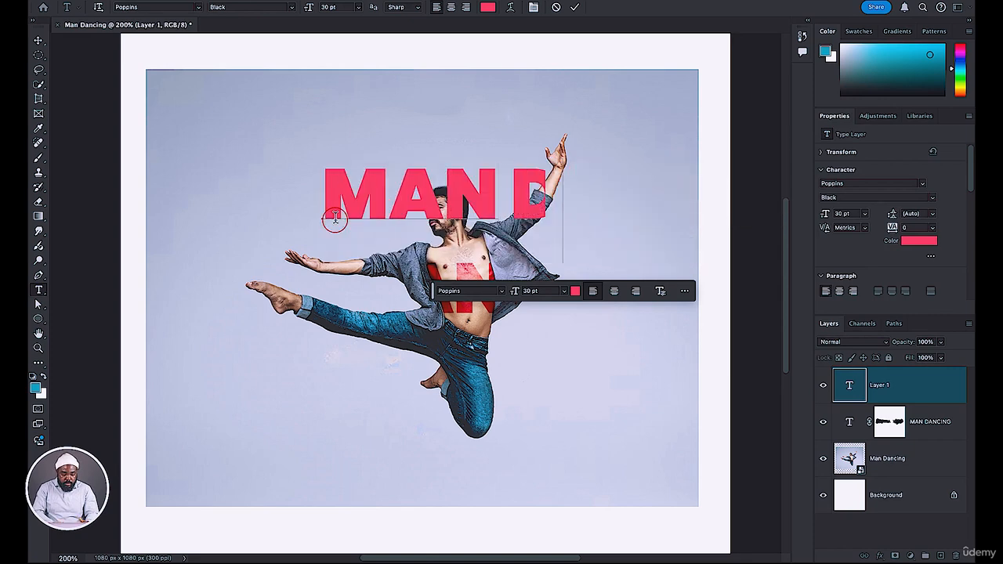
{"action": "type", "text": "ANCING"}
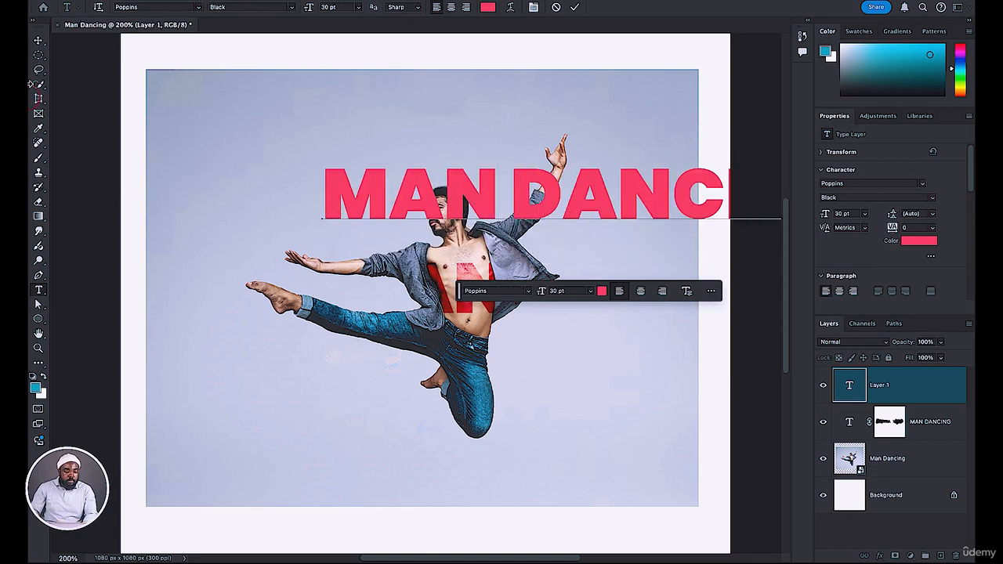
{"action": "left_click", "coordinate": [575, 10]}
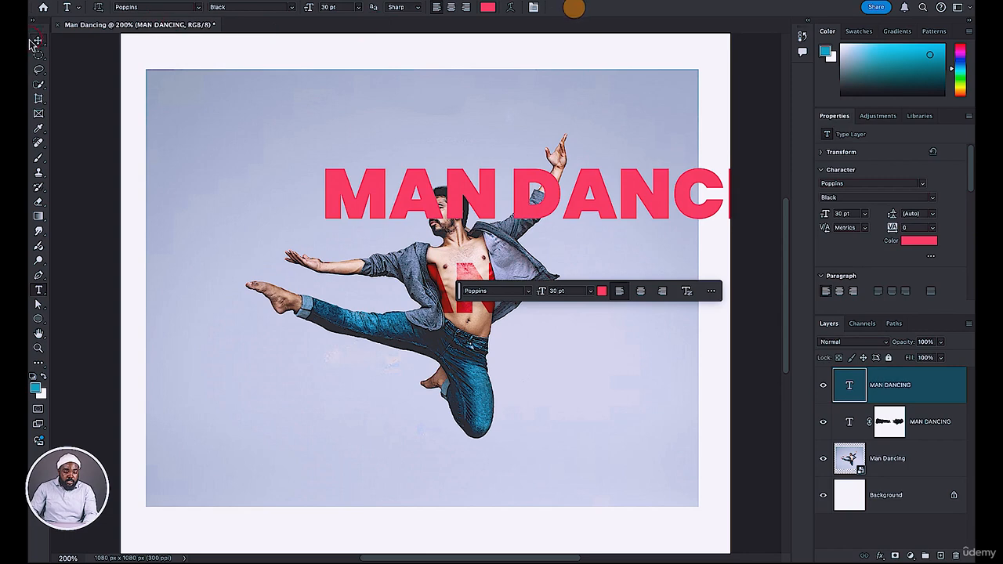
- Move the new MAN DANCING text directly over the masked lettering and center it horizontally
{"action": "key", "text": "v"}
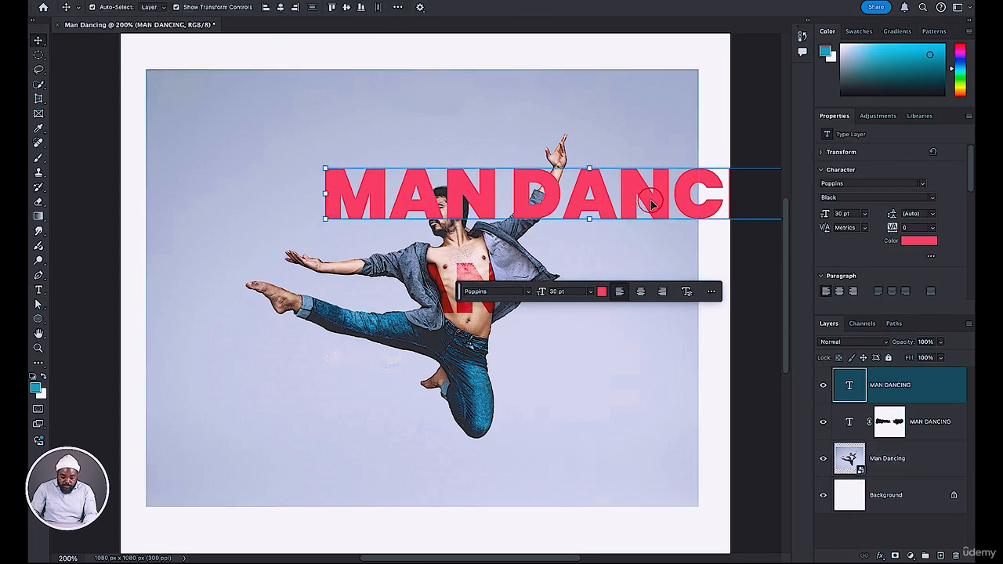
{"action": "left_click_drag", "start_coordinate": [626, 220], "coordinate": [494, 302]}
{"action": "left_click", "coordinate": [289, 9]}
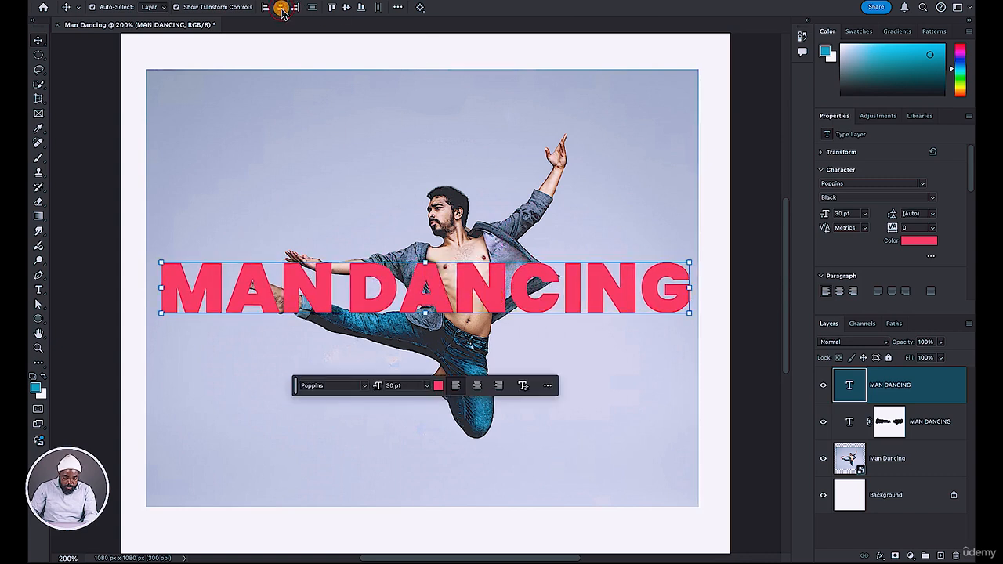
{"action": "left_click", "coordinate": [281, 9]}
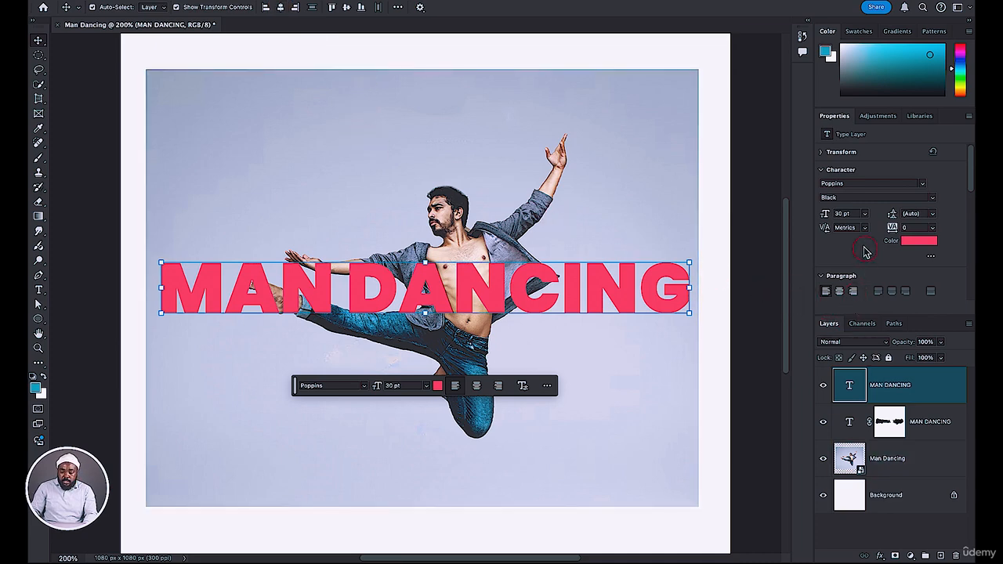
- Change the new MAN DANCING text color to dark gray, #353535
{"action": "left_click", "coordinate": [892, 380]}
{"action": "left_click", "coordinate": [917, 241]}
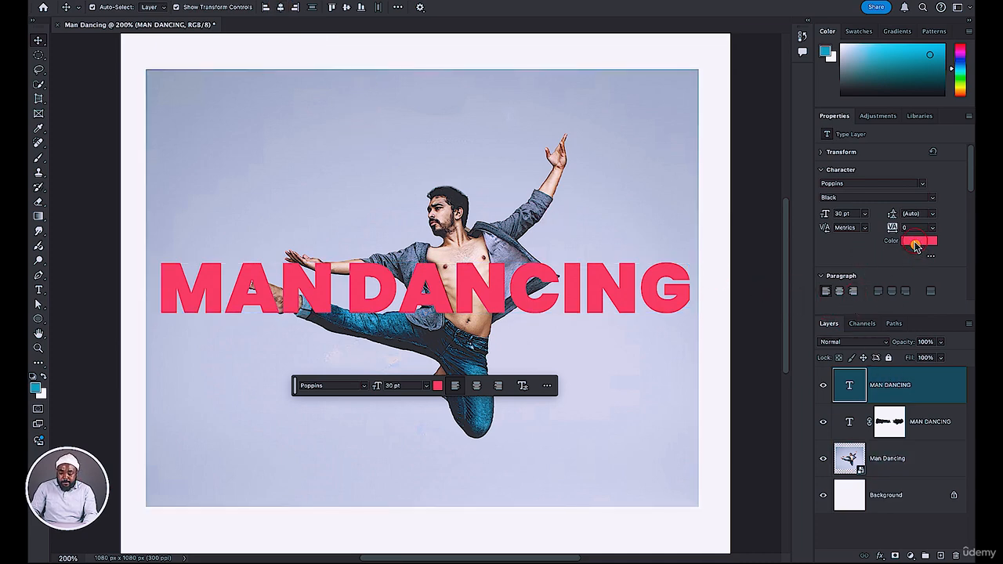
{"action": "left_click_drag", "start_coordinate": [358, 200], "coordinate": [293, 215]}
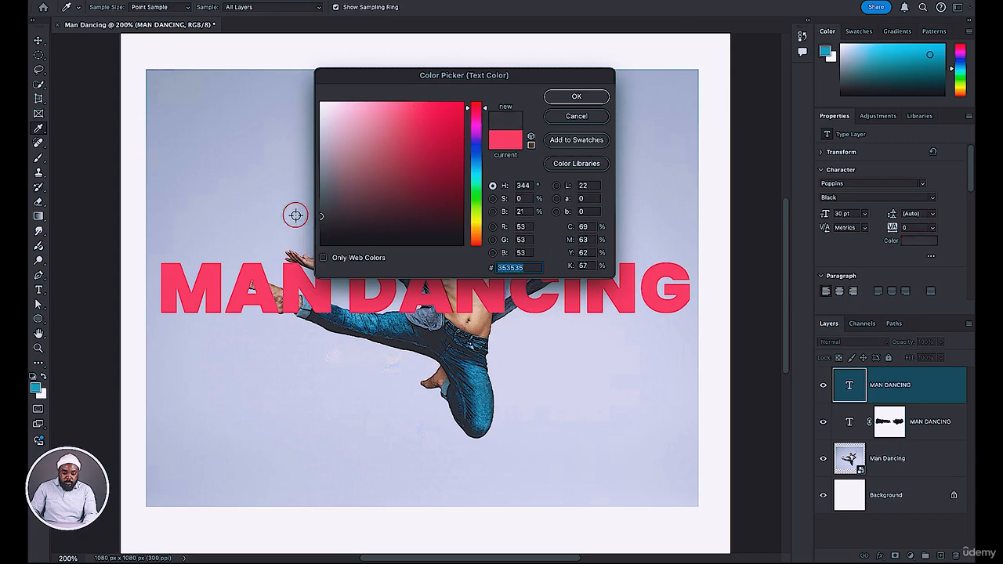
{"action": "left_click", "coordinate": [603, 96]}
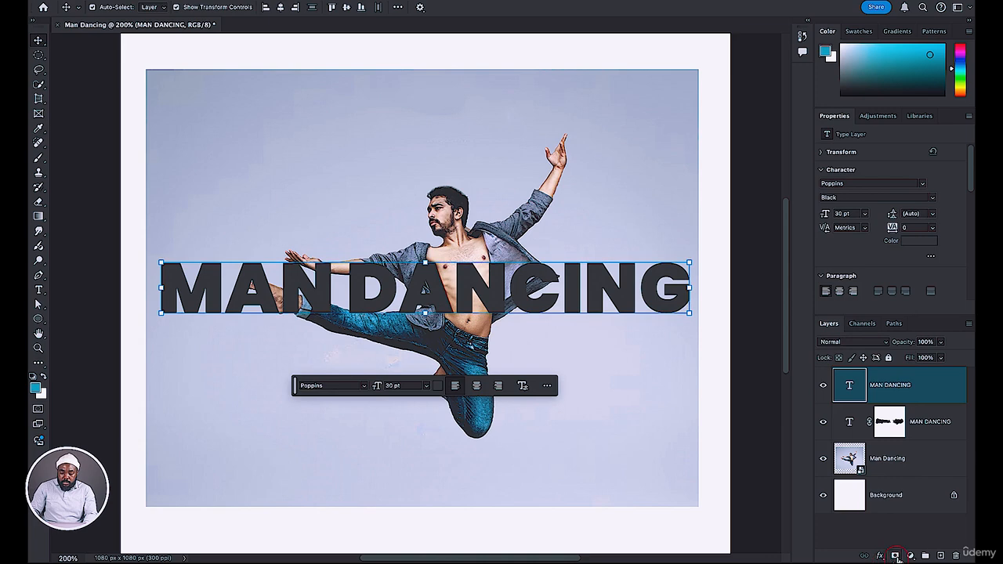
- Add a layer mask to the dark gray MAN DANCING layer and switch to the Brush tool
{"action": "left_click", "coordinate": [894, 555]}
{"action": "key", "text": "super+plus"}
{"action": "key", "text": "super+plus"}
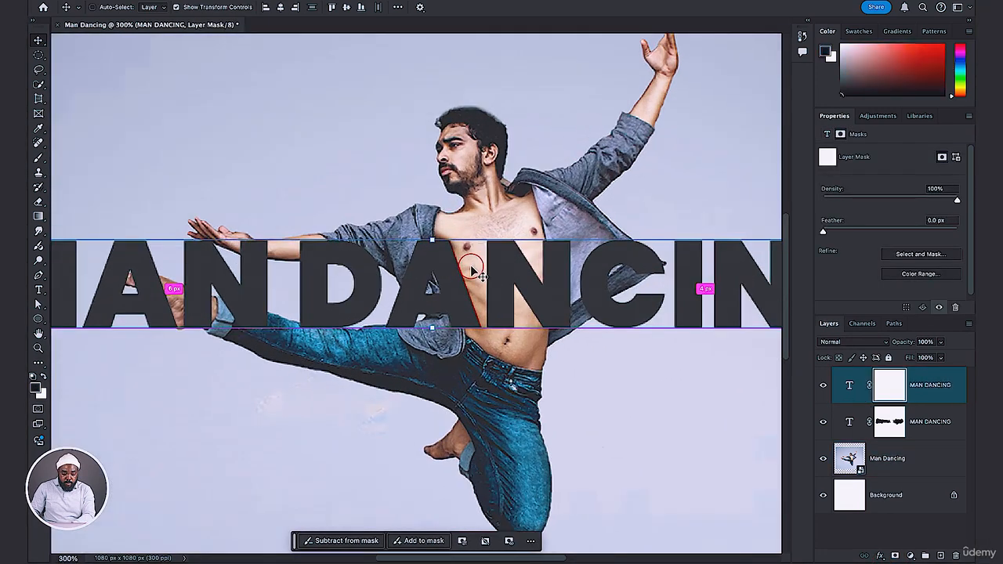
{"action": "left_click", "coordinate": [77, 43], "text": "shift"}
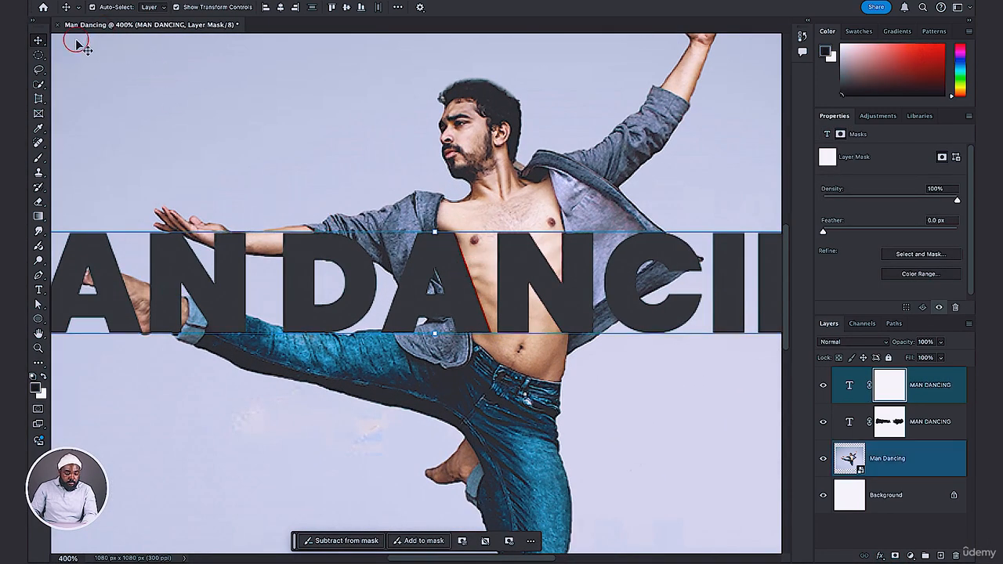
{"action": "left_click", "coordinate": [48, 143]}
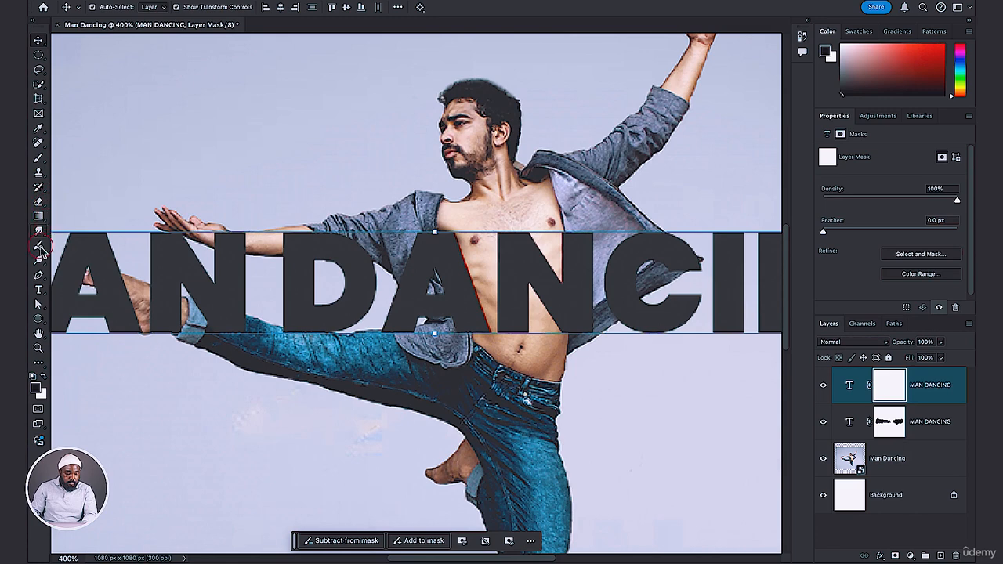
{"action": "left_click", "coordinate": [39, 159]}
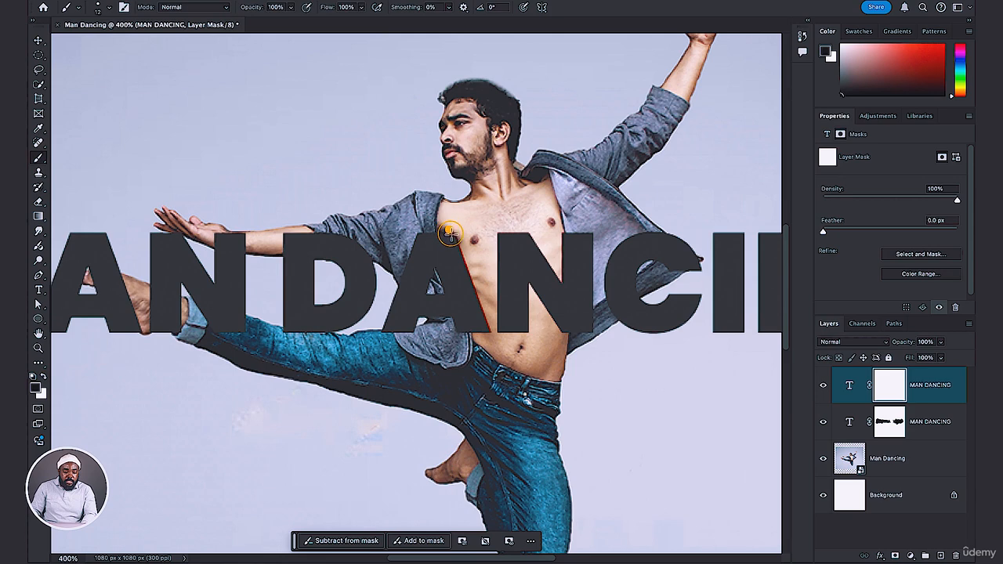
- Paint black on the new mask to hide the dark letters over the bare chest, exposing the red text beneath
{"action": "mouse_move", "coordinate": [450, 232]}
{"action": "left_mouse_down"}
{"action": "mouse_move", "coordinate": [477, 321]}
{"action": "mouse_move", "coordinate": [464, 338]}
{"action": "left_mouse_up"}
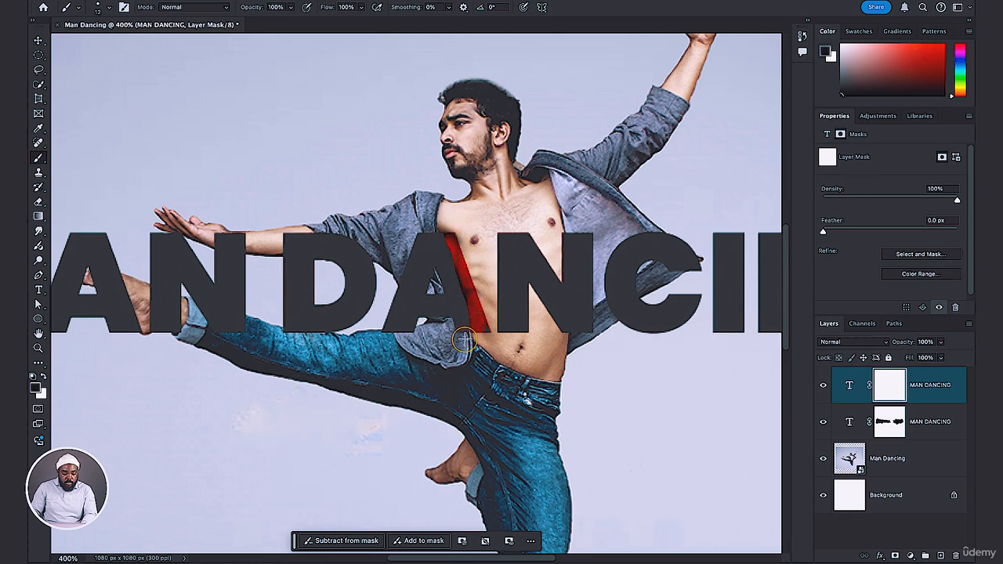
{"action": "mouse_move", "coordinate": [499, 270]}
{"action": "left_mouse_down"}
{"action": "mouse_move", "coordinate": [501, 234]}
{"action": "mouse_move", "coordinate": [503, 331]}
{"action": "mouse_move", "coordinate": [511, 234]}
{"action": "mouse_move", "coordinate": [519, 331]}
{"action": "mouse_move", "coordinate": [527, 237]}
{"action": "mouse_move", "coordinate": [519, 354]}
{"action": "mouse_move", "coordinate": [531, 256]}
{"action": "mouse_move", "coordinate": [548, 274]}
{"action": "mouse_move", "coordinate": [552, 310]}
{"action": "mouse_move", "coordinate": [553, 292]}
{"action": "mouse_move", "coordinate": [552, 305]}
{"action": "mouse_move", "coordinate": [528, 268]}
{"action": "mouse_move", "coordinate": [553, 331]}
{"action": "mouse_move", "coordinate": [549, 278]}
{"action": "left_mouse_up"}
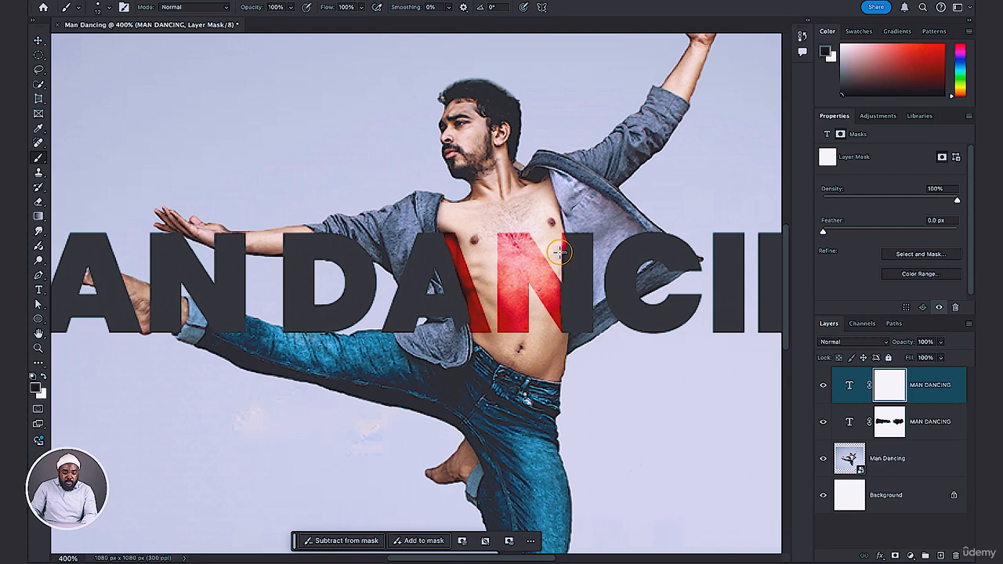
{"action": "mouse_move", "coordinate": [562, 272]}
{"action": "left_mouse_down"}
{"action": "mouse_move", "coordinate": [567, 336]}
{"action": "mouse_move", "coordinate": [556, 263]}
{"action": "left_mouse_up"}
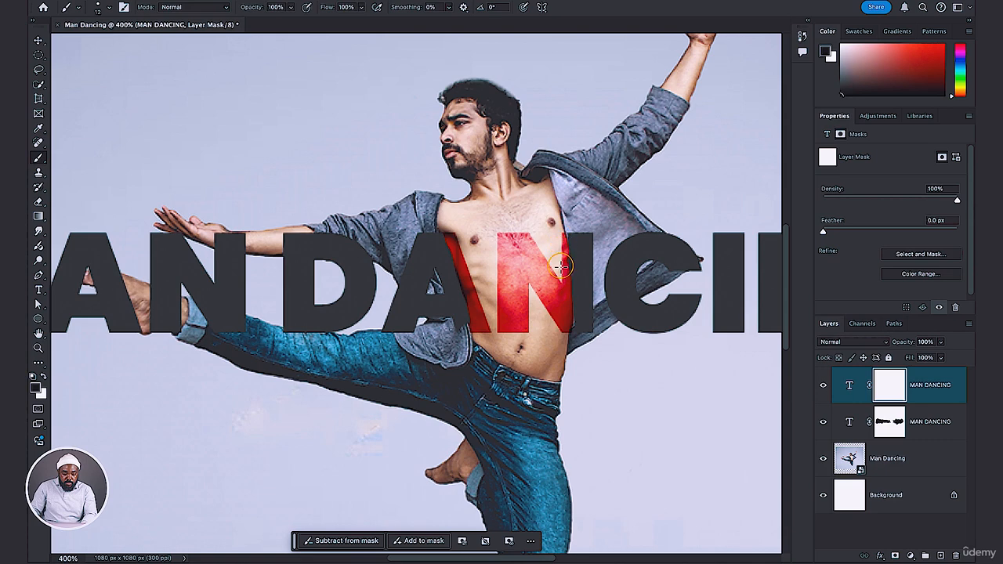
{"action": "left_click_drag", "start_coordinate": [565, 307], "coordinate": [564, 330]}
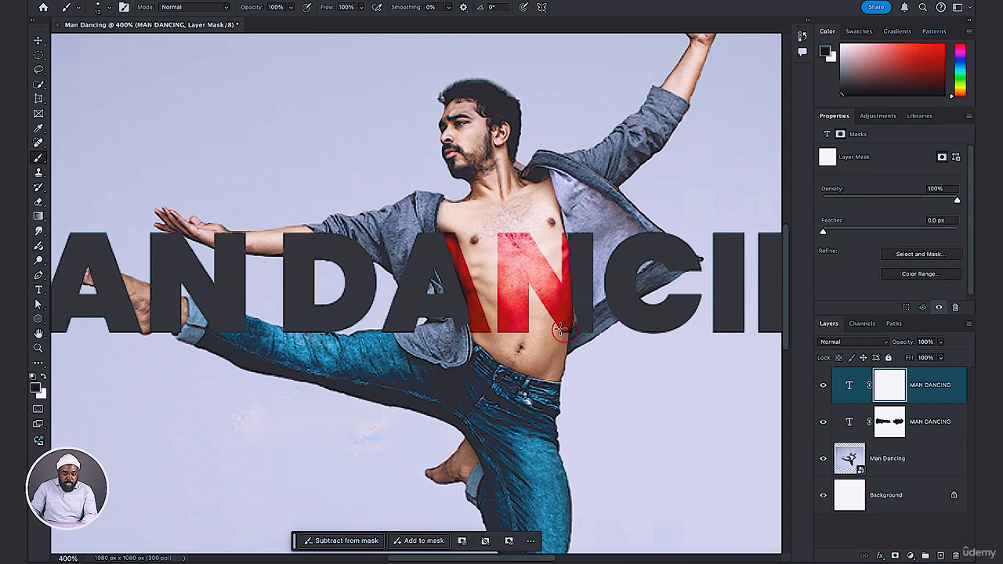
{"action": "mouse_move", "coordinate": [475, 329]}
{"action": "left_mouse_down"}
{"action": "mouse_move", "coordinate": [462, 254]}
{"action": "mouse_move", "coordinate": [436, 227]}
{"action": "mouse_move", "coordinate": [459, 333]}
{"action": "mouse_move", "coordinate": [451, 220]}
{"action": "left_mouse_up"}
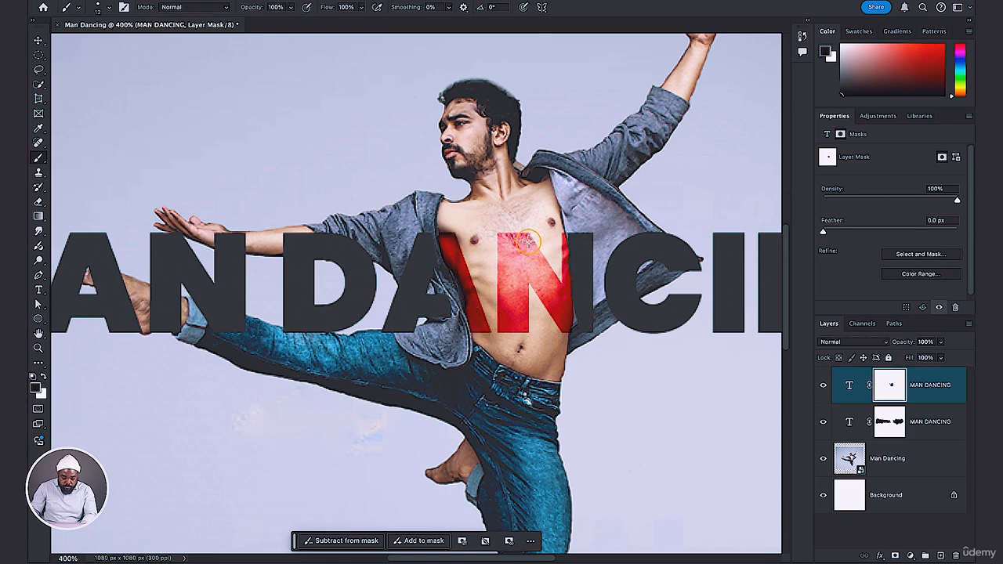
{"action": "mouse_move", "coordinate": [527, 242]}
{"action": "left_mouse_down"}
{"action": "mouse_move", "coordinate": [559, 227]}
{"action": "mouse_move", "coordinate": [578, 324]}
{"action": "mouse_move", "coordinate": [565, 222]}
{"action": "mouse_move", "coordinate": [578, 329]}
{"action": "mouse_move", "coordinate": [583, 237]}
{"action": "mouse_move", "coordinate": [586, 340]}
{"action": "mouse_move", "coordinate": [594, 207]}
{"action": "mouse_move", "coordinate": [597, 300]}
{"action": "mouse_move", "coordinate": [633, 242]}
{"action": "mouse_move", "coordinate": [682, 254]}
{"action": "mouse_move", "coordinate": [693, 269]}
{"action": "mouse_move", "coordinate": [657, 247]}
{"action": "mouse_move", "coordinate": [614, 272]}
{"action": "left_mouse_up"}
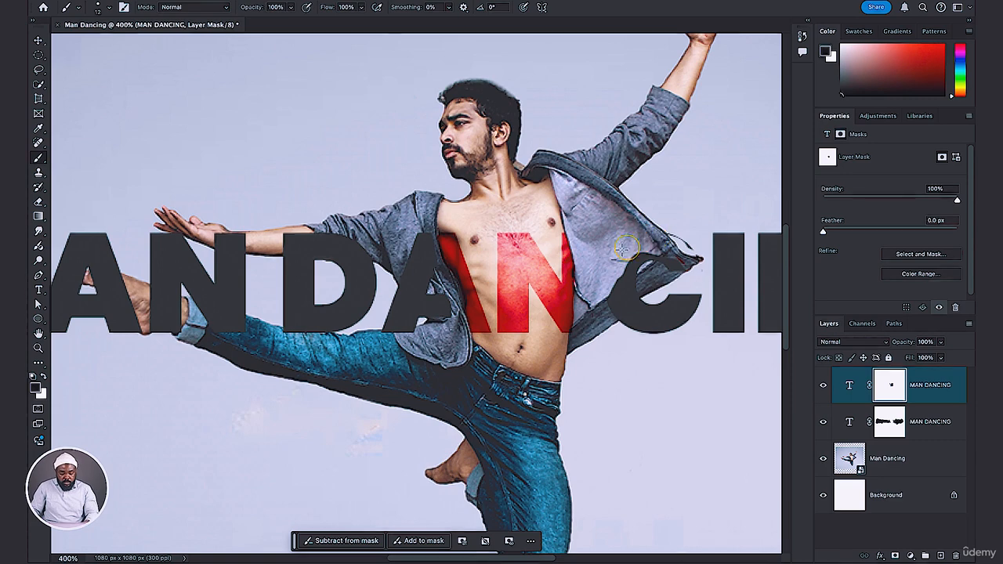
{"action": "key", "text": "ctrl+z"}
{"action": "key", "text": "ctrl+z"}
{"action": "key", "text": "ctrl+z"}
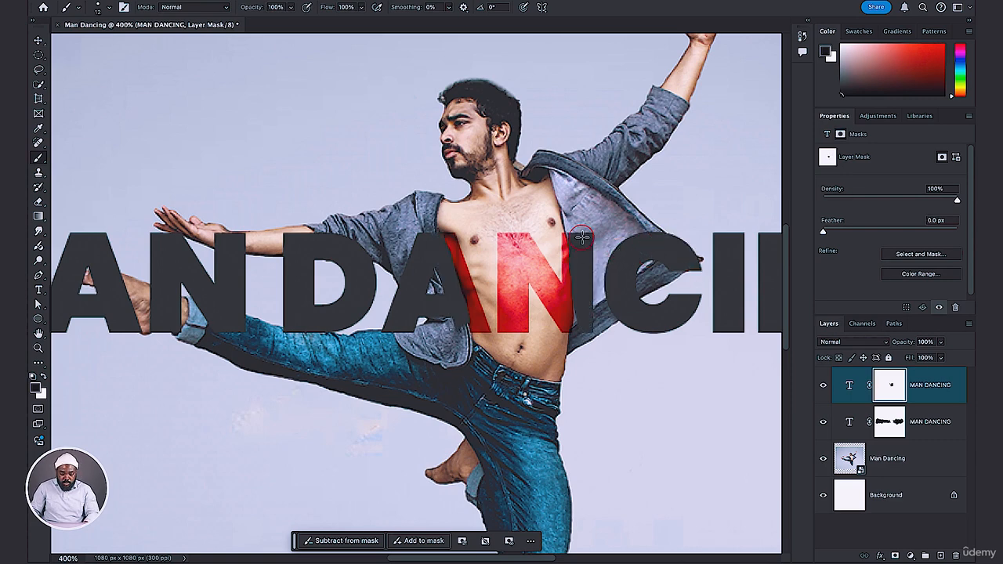
- Mask out the dark text over the jacket on both sides of the chest and along the outstretched sleeve, forearm and hand
{"action": "mouse_move", "coordinate": [582, 237]}
{"action": "left_mouse_down"}
{"action": "mouse_move", "coordinate": [587, 325]}
{"action": "mouse_move", "coordinate": [580, 229]}
{"action": "mouse_move", "coordinate": [584, 314]}
{"action": "left_mouse_up"}
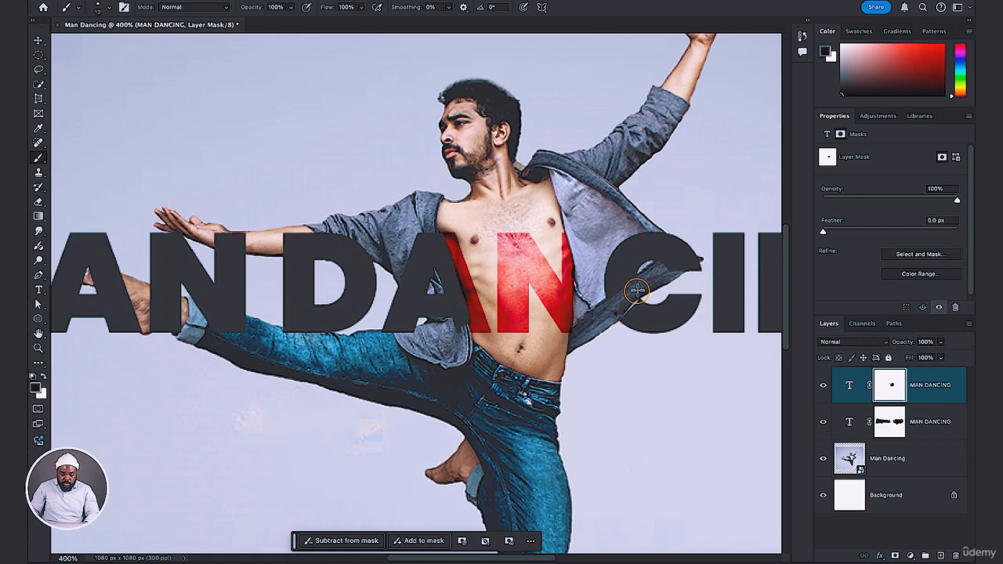
{"action": "mouse_move", "coordinate": [632, 285]}
{"action": "left_mouse_down"}
{"action": "mouse_move", "coordinate": [600, 282]}
{"action": "mouse_move", "coordinate": [616, 257]}
{"action": "mouse_move", "coordinate": [628, 260]}
{"action": "mouse_move", "coordinate": [627, 286]}
{"action": "mouse_move", "coordinate": [650, 260]}
{"action": "mouse_move", "coordinate": [617, 244]}
{"action": "mouse_move", "coordinate": [650, 248]}
{"action": "mouse_move", "coordinate": [674, 270]}
{"action": "mouse_move", "coordinate": [654, 238]}
{"action": "left_mouse_up"}
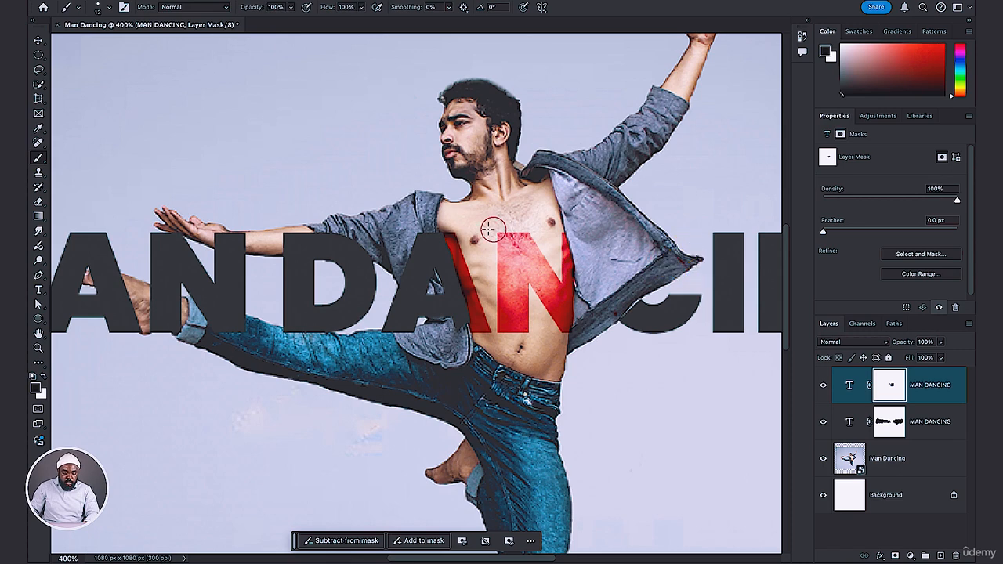
{"action": "left_click", "coordinate": [438, 230]}
{"action": "mouse_move", "coordinate": [400, 294]}
{"action": "left_mouse_down"}
{"action": "mouse_move", "coordinate": [383, 327]}
{"action": "mouse_move", "coordinate": [400, 275]}
{"action": "mouse_move", "coordinate": [425, 241]}
{"action": "mouse_move", "coordinate": [407, 330]}
{"action": "mouse_move", "coordinate": [415, 281]}
{"action": "mouse_move", "coordinate": [378, 341]}
{"action": "mouse_move", "coordinate": [420, 240]}
{"action": "mouse_move", "coordinate": [433, 269]}
{"action": "mouse_move", "coordinate": [422, 317]}
{"action": "mouse_move", "coordinate": [436, 233]}
{"action": "mouse_move", "coordinate": [458, 319]}
{"action": "mouse_move", "coordinate": [447, 241]}
{"action": "mouse_move", "coordinate": [456, 300]}
{"action": "mouse_move", "coordinate": [425, 311]}
{"action": "mouse_move", "coordinate": [430, 320]}
{"action": "mouse_move", "coordinate": [430, 258]}
{"action": "mouse_move", "coordinate": [438, 305]}
{"action": "mouse_move", "coordinate": [416, 245]}
{"action": "mouse_move", "coordinate": [206, 227]}
{"action": "mouse_move", "coordinate": [245, 245]}
{"action": "mouse_move", "coordinate": [235, 241]}
{"action": "mouse_move", "coordinate": [360, 249]}
{"action": "left_mouse_up"}
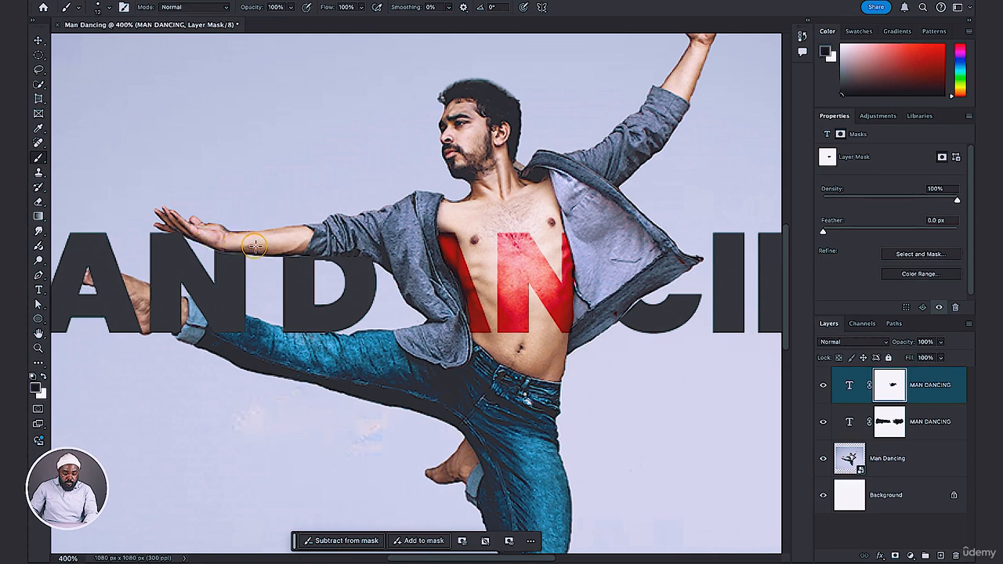
{"action": "mouse_move", "coordinate": [265, 247]}
{"action": "left_mouse_down"}
{"action": "mouse_move", "coordinate": [163, 217]}
{"action": "mouse_move", "coordinate": [176, 224]}
{"action": "left_mouse_up"}
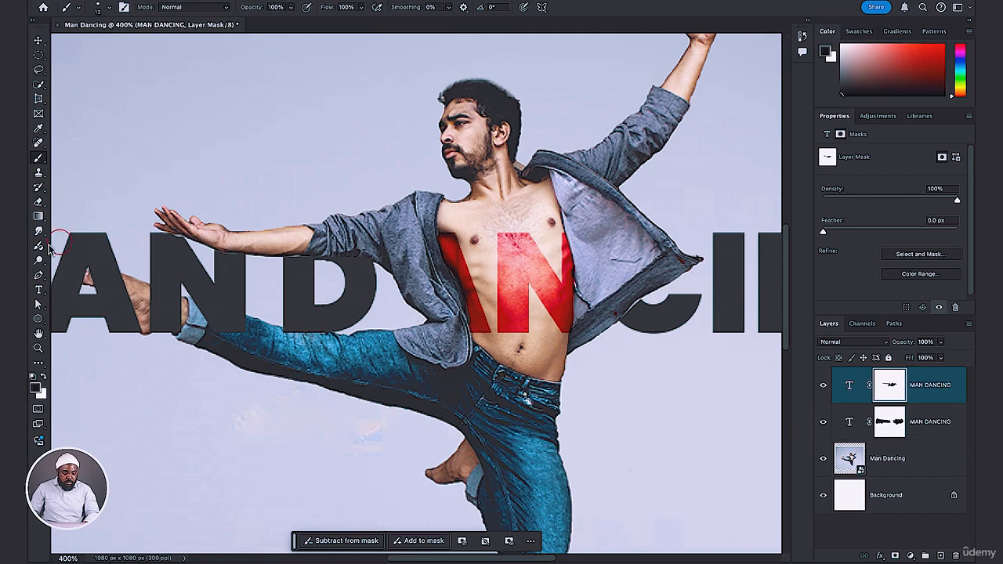
- Switch the brush to white and restore the erased lower curve of the dark letter C along the jacket's lower edge
{"action": "left_click", "coordinate": [44, 377]}
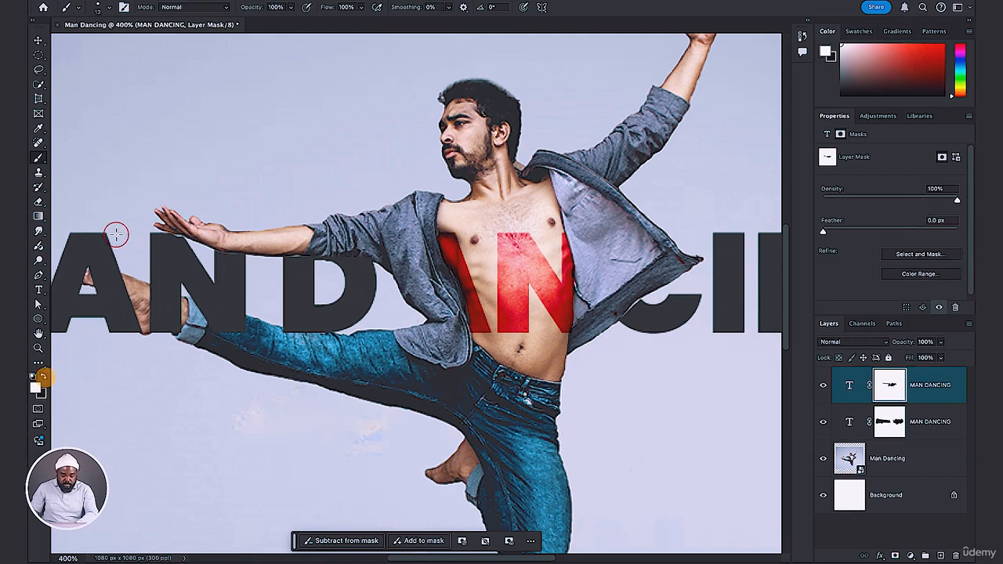
{"action": "key", "text": "super+plus"}
{"action": "key", "text": "super+plus"}
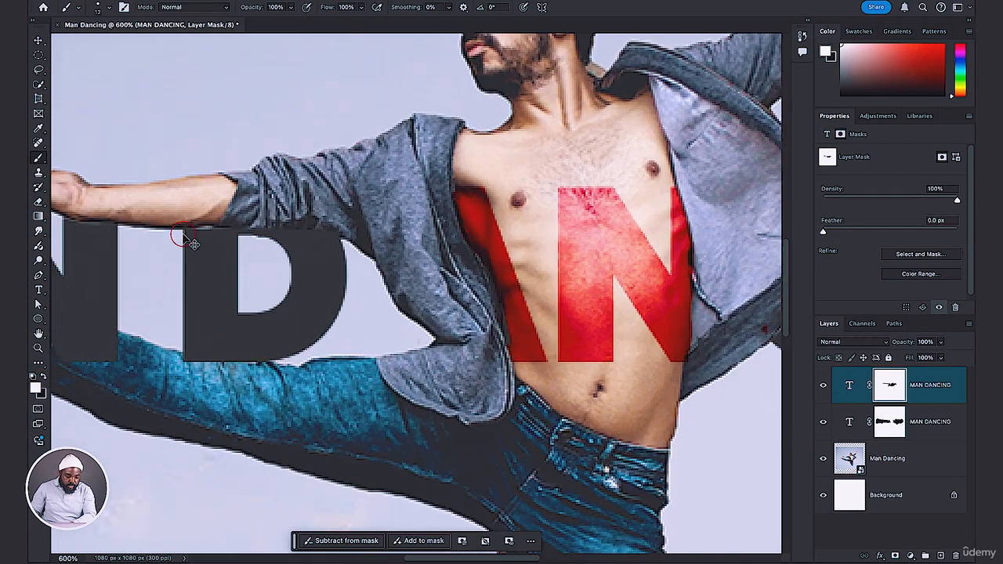
{"action": "scroll", "coordinate": [198, 241], "scroll_direction": "left", "scroll_amount": 10}
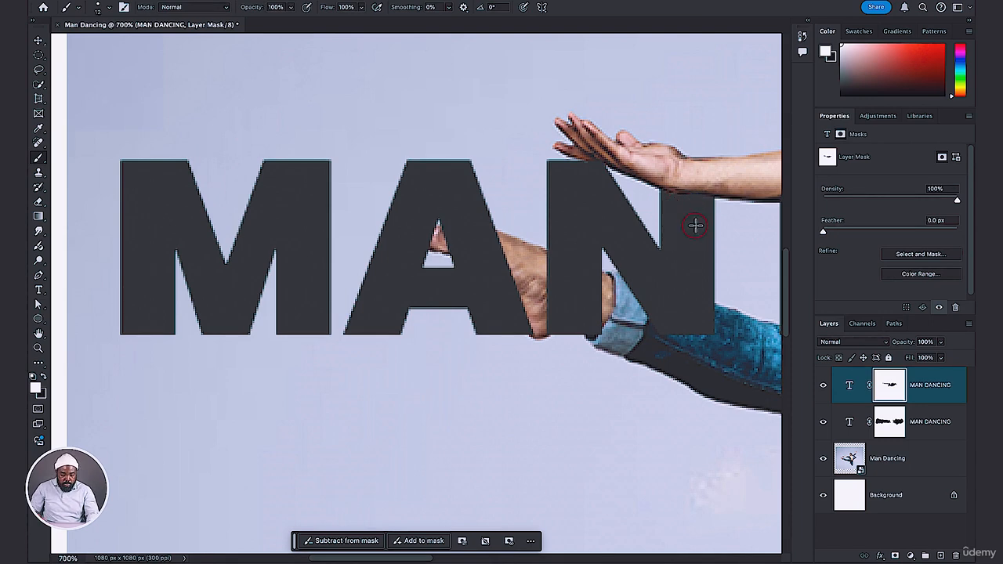
{"action": "scroll", "coordinate": [694, 226], "scroll_direction": "right", "scroll_amount": 5}
{"action": "scroll", "coordinate": [694, 225], "scroll_direction": "right", "scroll_amount": 5}
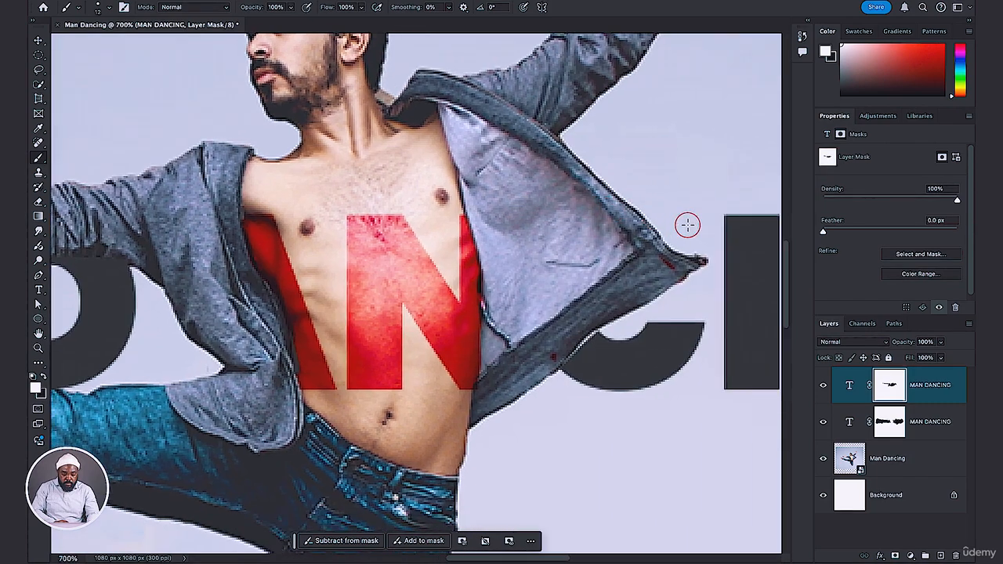
{"action": "scroll", "coordinate": [687, 225], "scroll_direction": "right", "scroll_amount": 10}
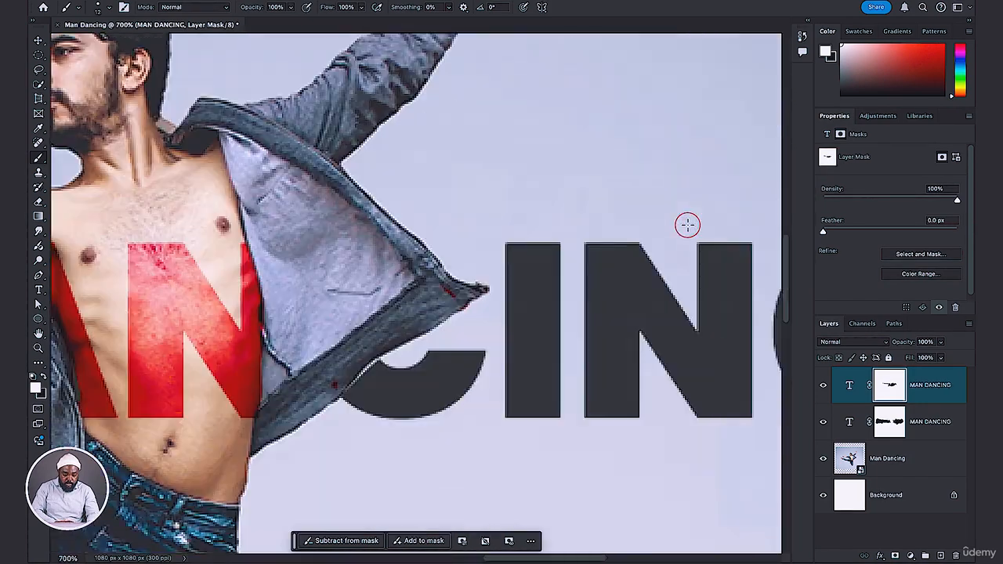
{"action": "scroll", "coordinate": [687, 226], "scroll_direction": "left", "scroll_amount": 1}
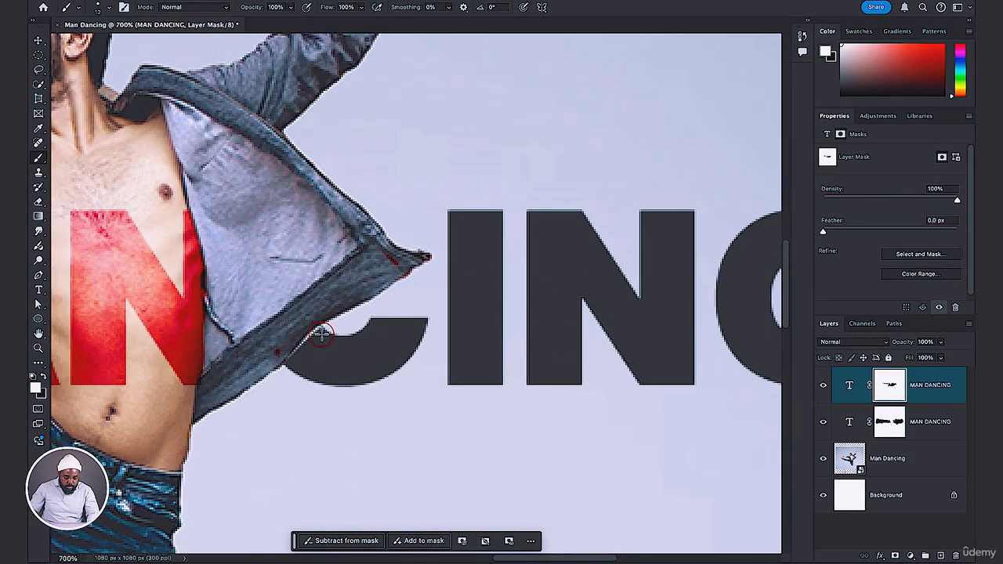
{"action": "left_click_drag", "start_coordinate": [319, 336], "coordinate": [298, 365]}
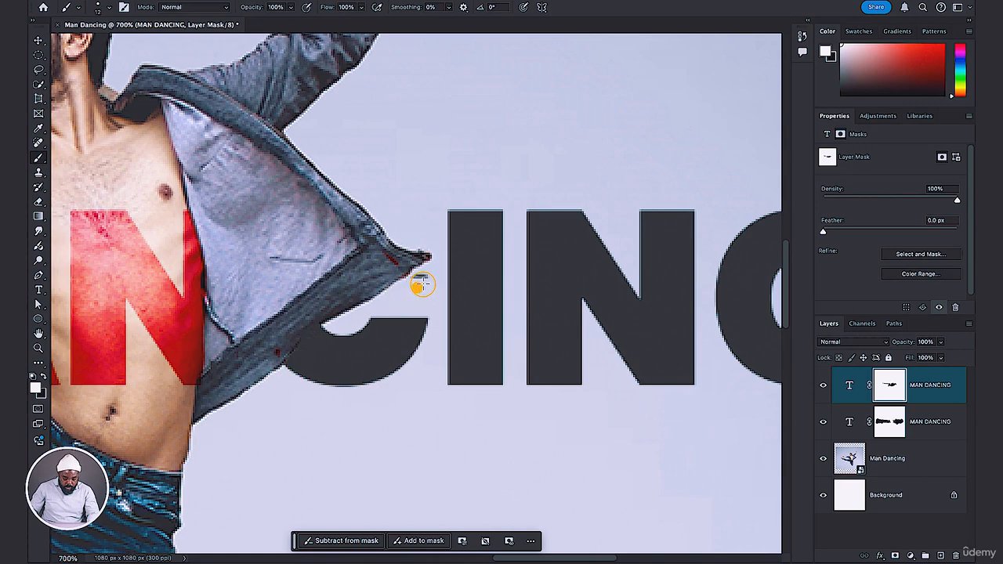
- Paint white on the mask to bring back the upper part of the dark C around the open jacket's pointed corner
{"action": "left_click_drag", "start_coordinate": [421, 285], "coordinate": [430, 273]}
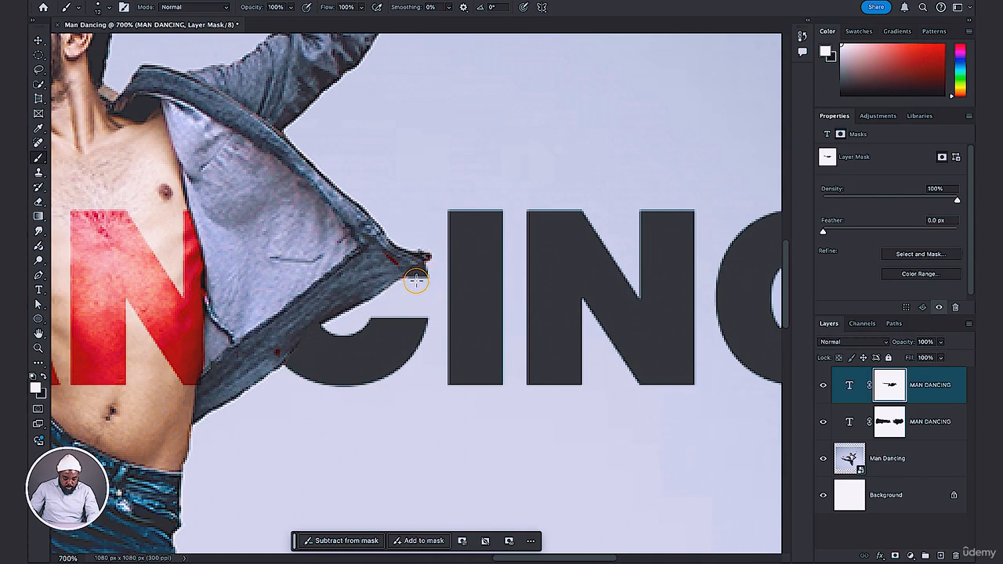
{"action": "mouse_move", "coordinate": [405, 289]}
{"action": "left_mouse_down"}
{"action": "mouse_move", "coordinate": [394, 220]}
{"action": "mouse_move", "coordinate": [416, 240]}
{"action": "mouse_move", "coordinate": [382, 217]}
{"action": "left_mouse_up"}
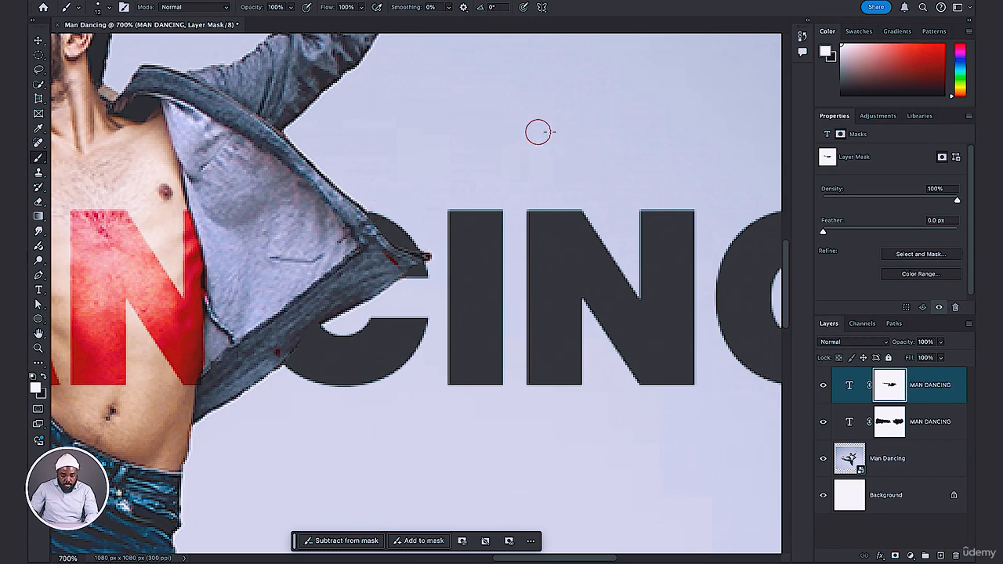
{"action": "key", "text": "ctrl+1"}
{"action": "key", "text": "super+plus"}
{"action": "key", "text": "super+plus"}
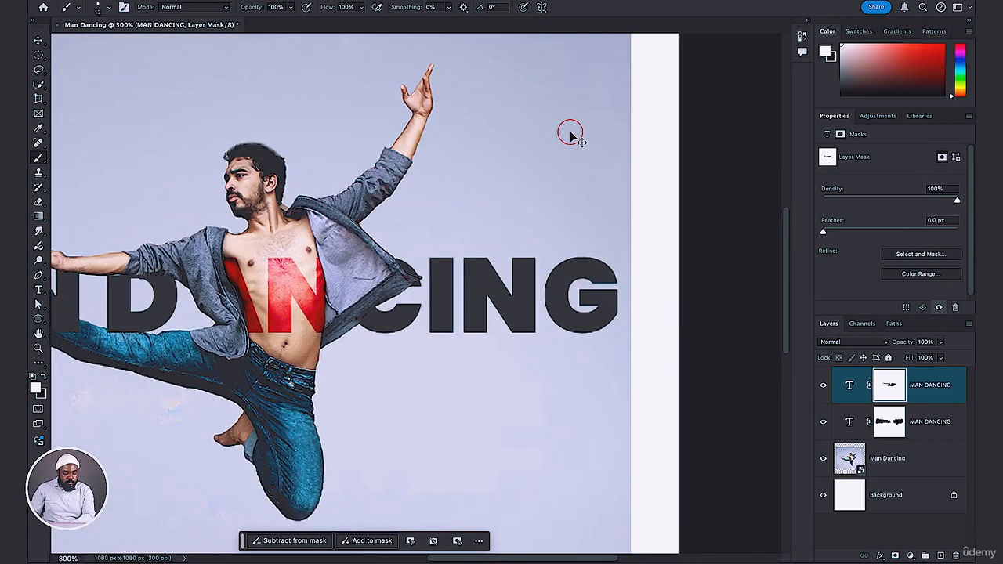
{"action": "key", "text": "super+minus"}
{"action": "key", "text": "super+minus"}
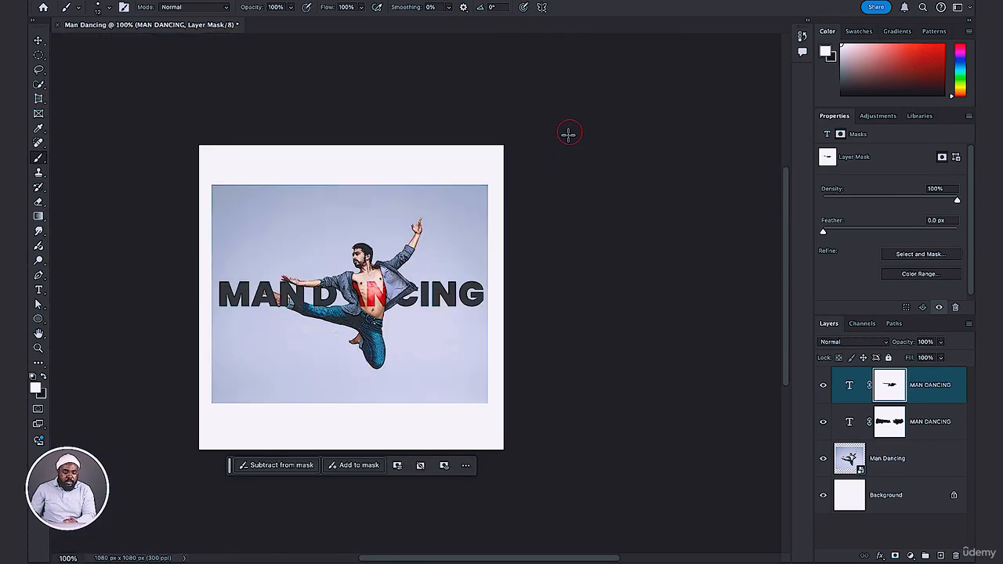